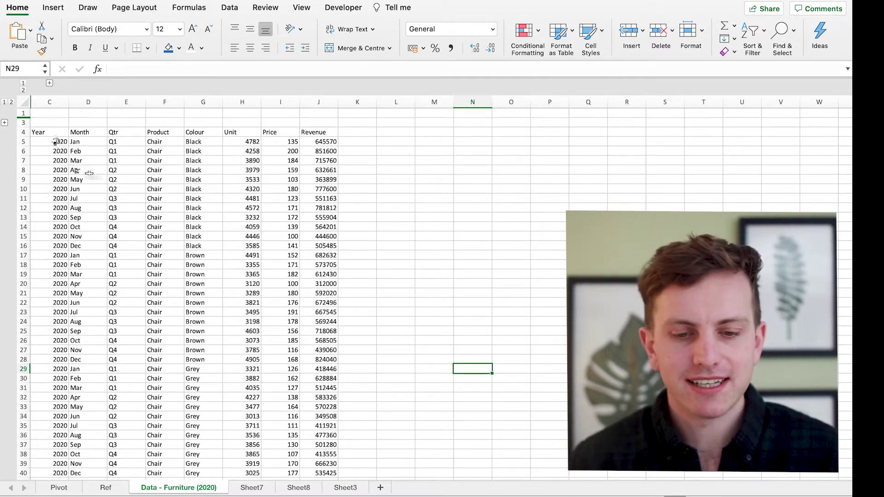
Examine the furniture data's headers and first rows, including the Year values and the Colour values for the black chairs
left_click_drag(50, 133, 282, 184)
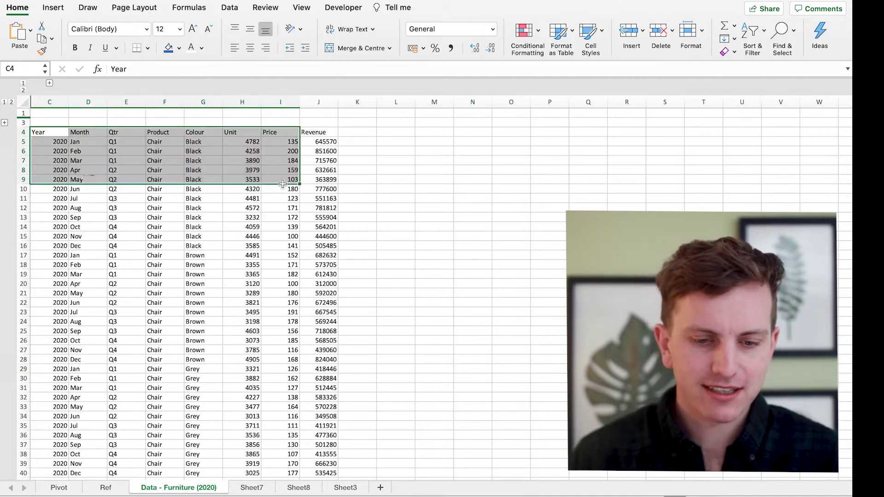
key("Down")
key("Right")
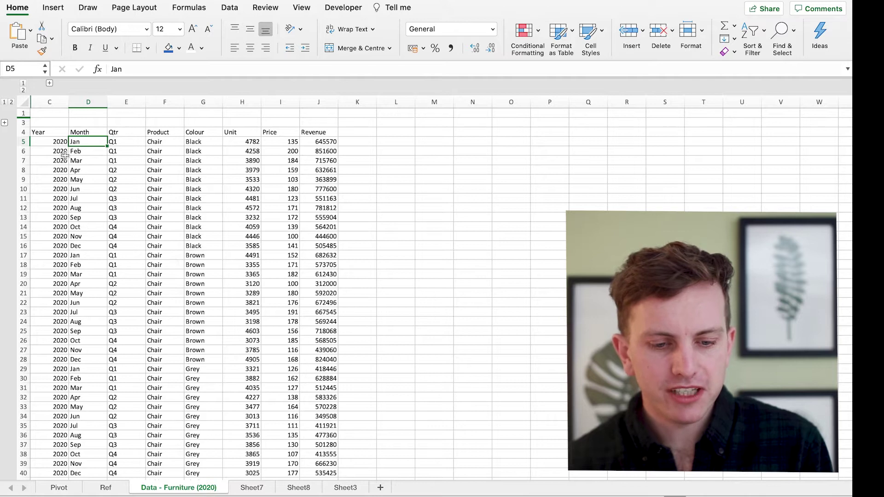
left_click_drag(58, 140, 63, 237)
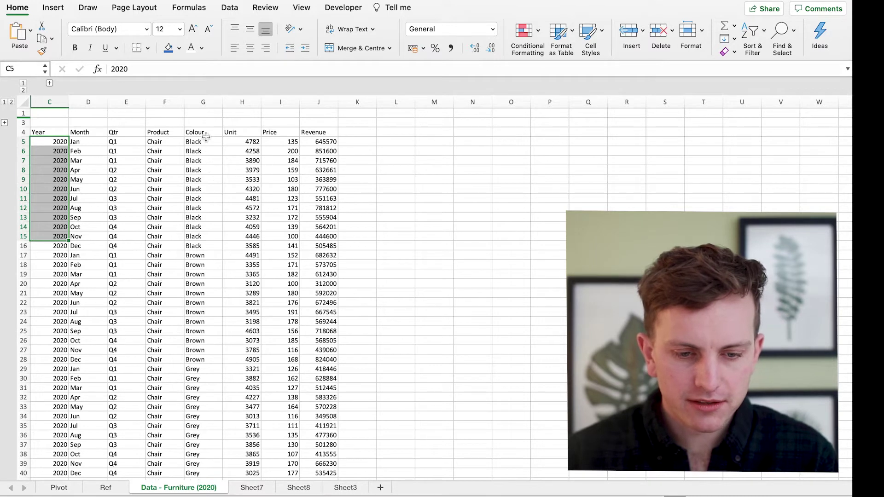
left_click_drag(203, 246, 197, 142)
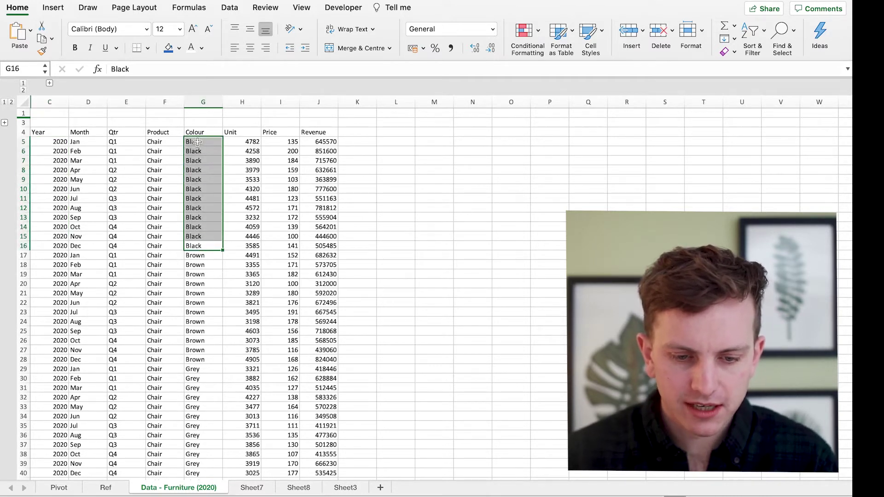
Expand the grouped helper columns A and B and compare the count values with the first twelve months
left_click(49, 83)
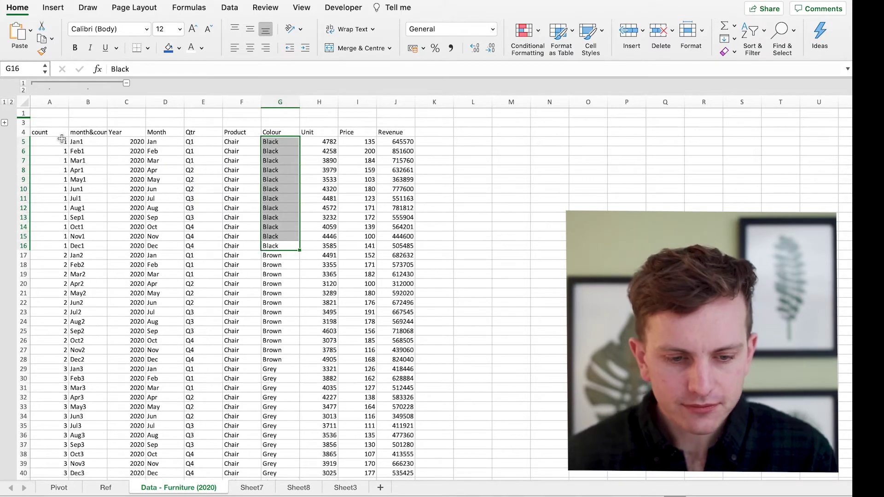
left_click_drag(62, 139, 61, 240)
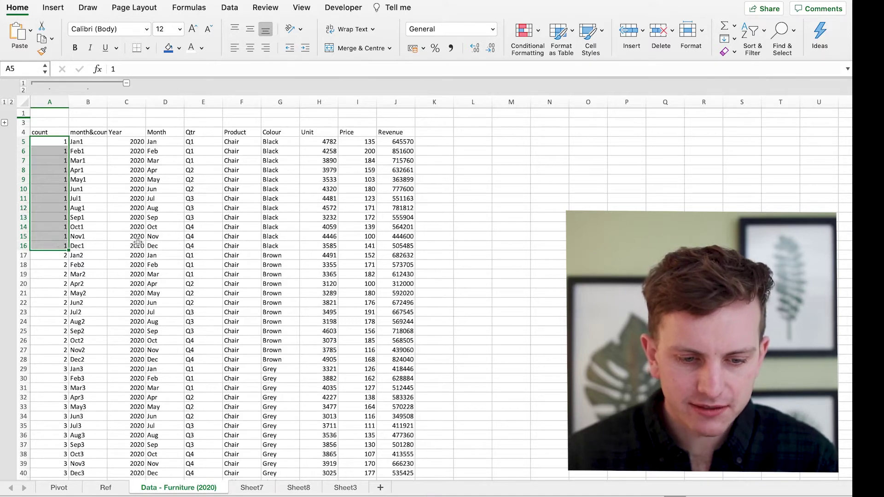
left_click_drag(156, 245, 157, 143)
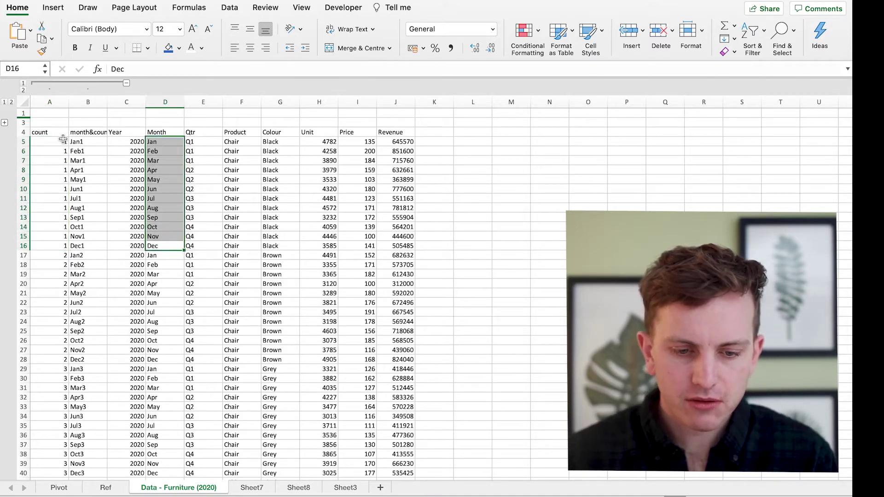
left_click_drag(62, 140, 60, 256)
Review the formula =A5+1 in A17 and fill it down the rest of the count column
left_click(60, 256)
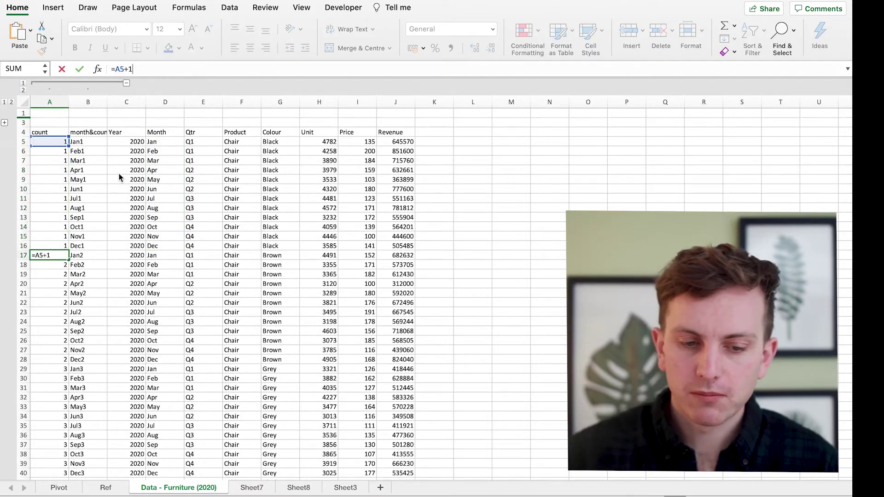
key("Down")
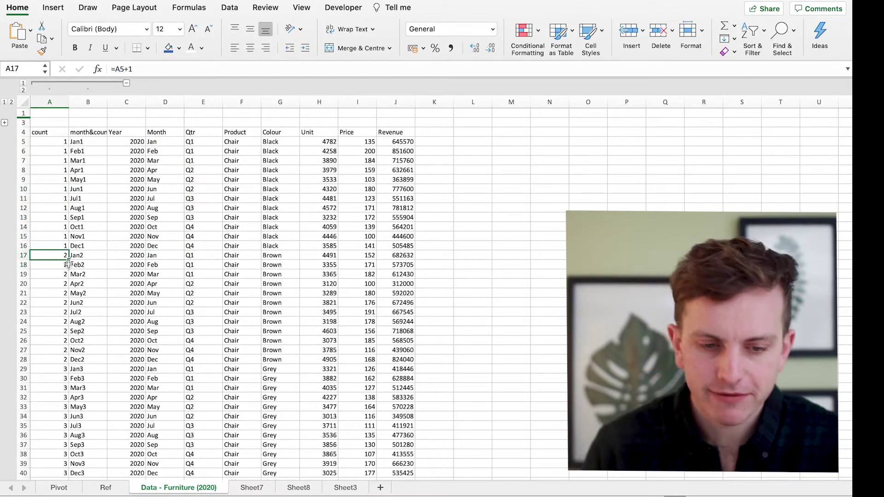
left_click(65, 257)
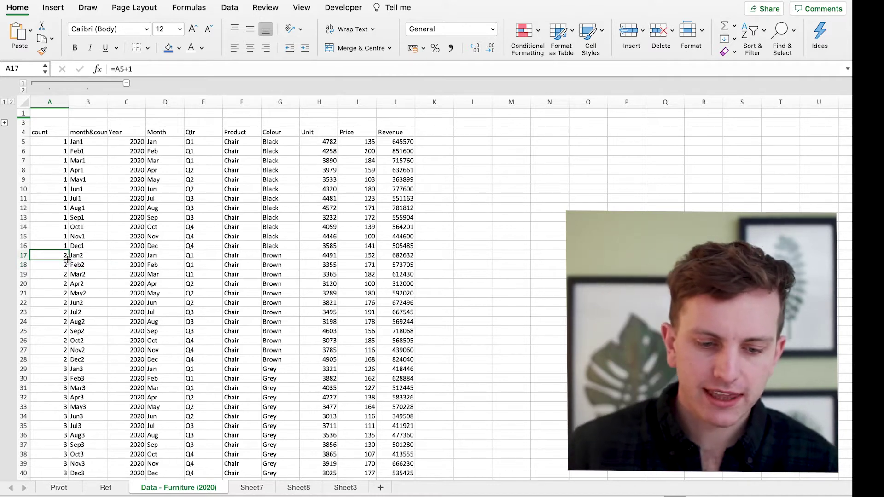
double_click(68, 260)
Check the filled count formulas in the data's last row and return to the beginning of the sheet
left_click(47, 279)
key("ctrl+Down")
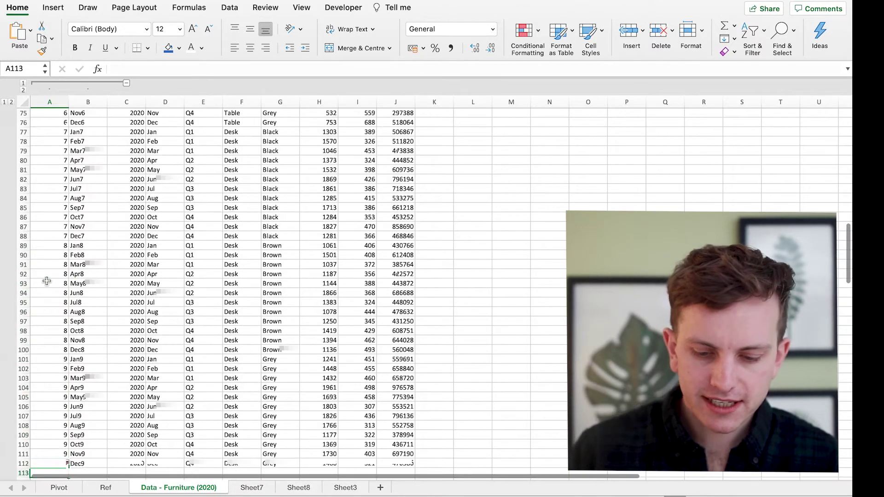
key("Up")
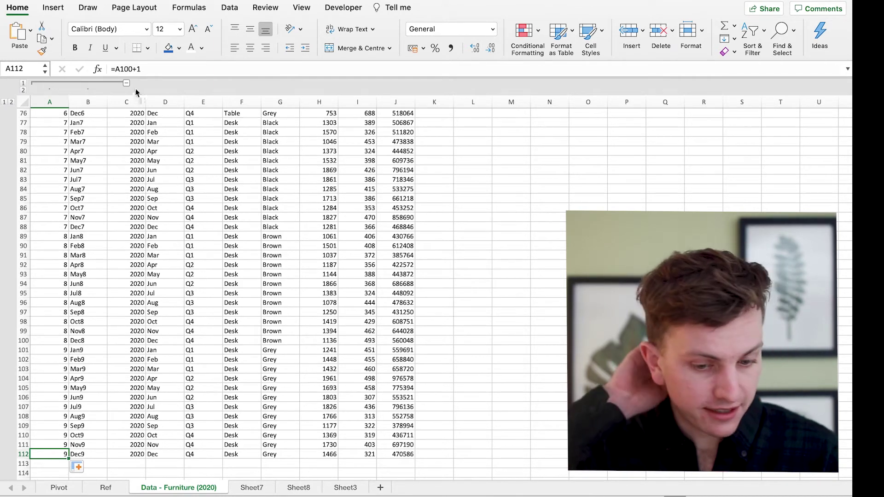
left_click(188, 193)
key("ctrl+Up")
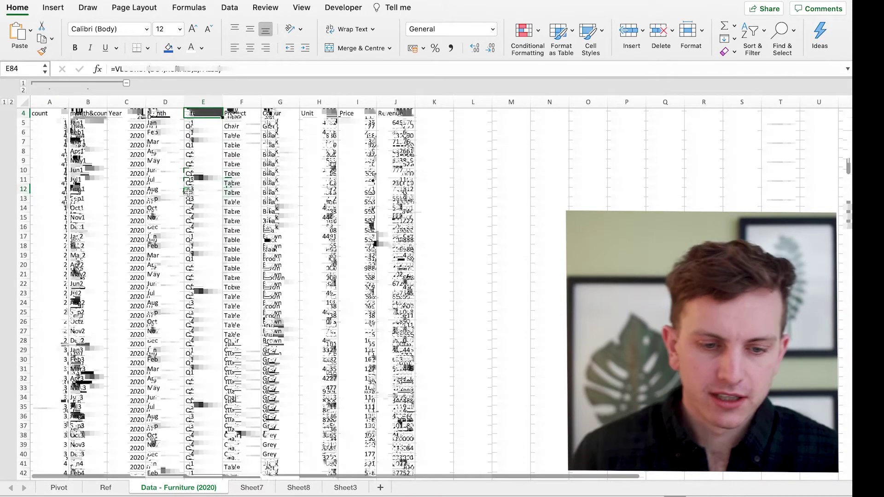
key("ctrl+Up")
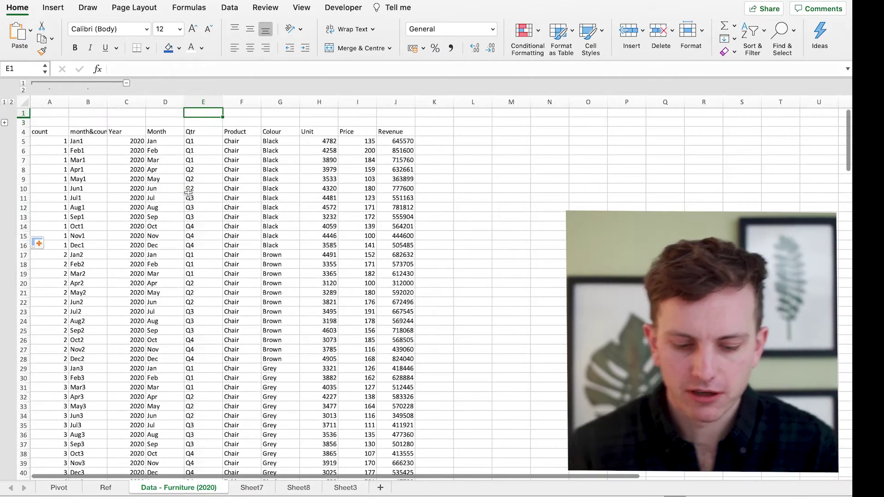
Add a new worksheet, enter the date 1/1/2020 in C3 and fill the daily dates down to C19
key("shift+F11")
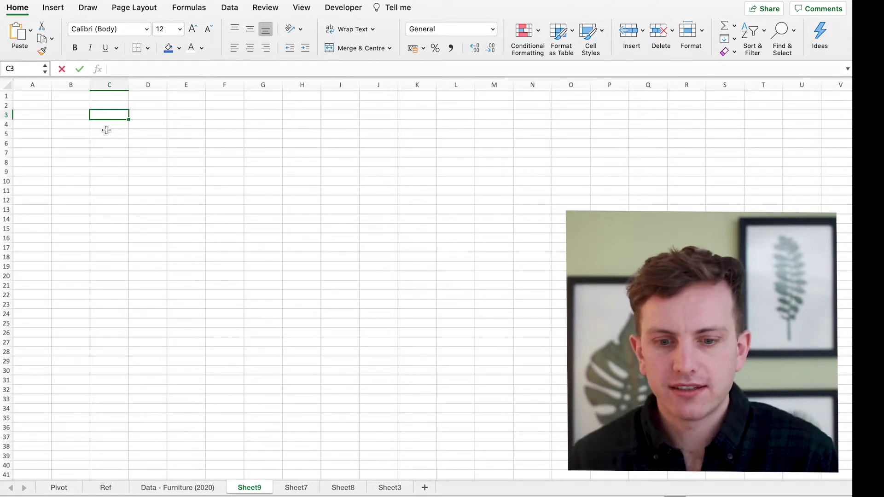
type("1/01")
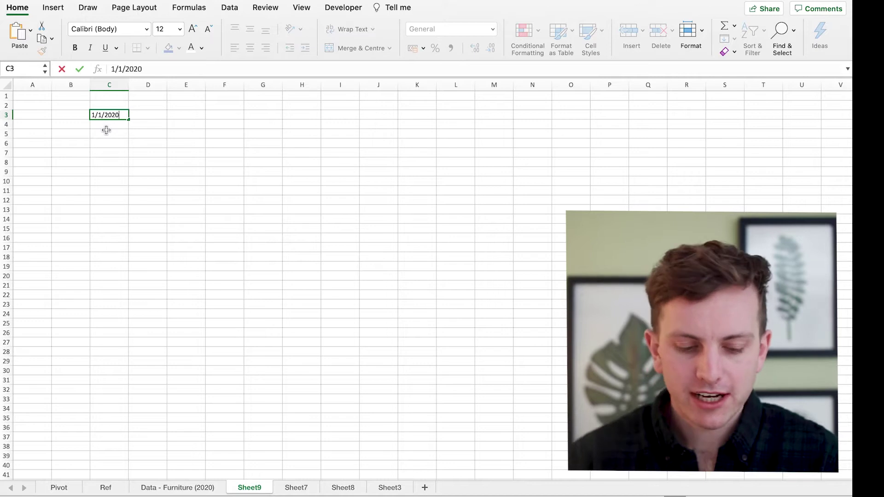
type("/2020")
key("Return")
key("Up")
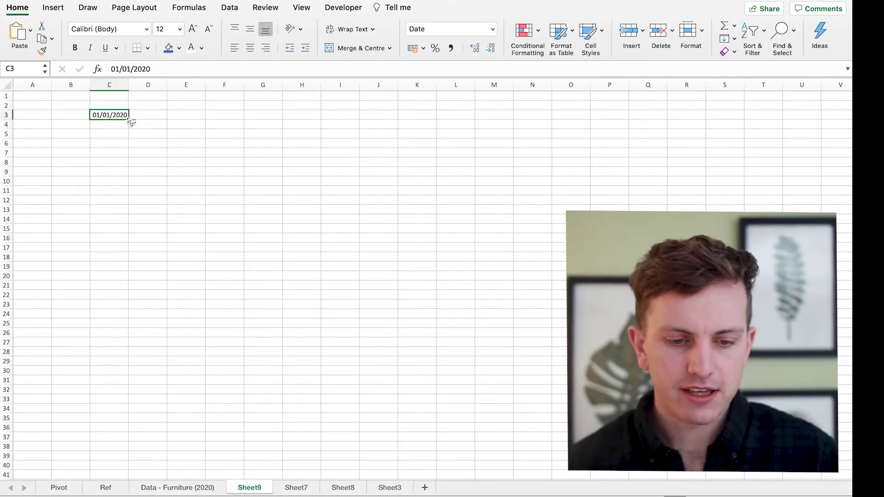
left_click_drag(131, 121, 132, 272)
left_click(191, 213)
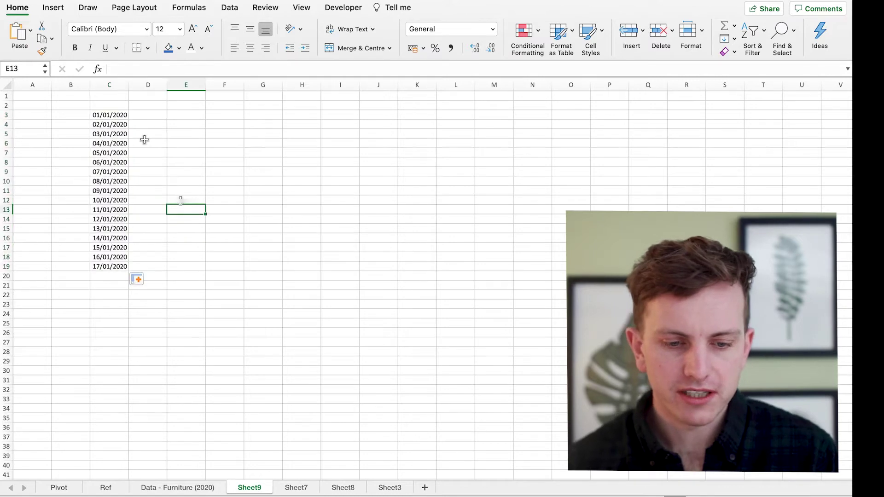
Extract the day from the first date with =DAY(C3) in D3
left_click(153, 114)
type("=")
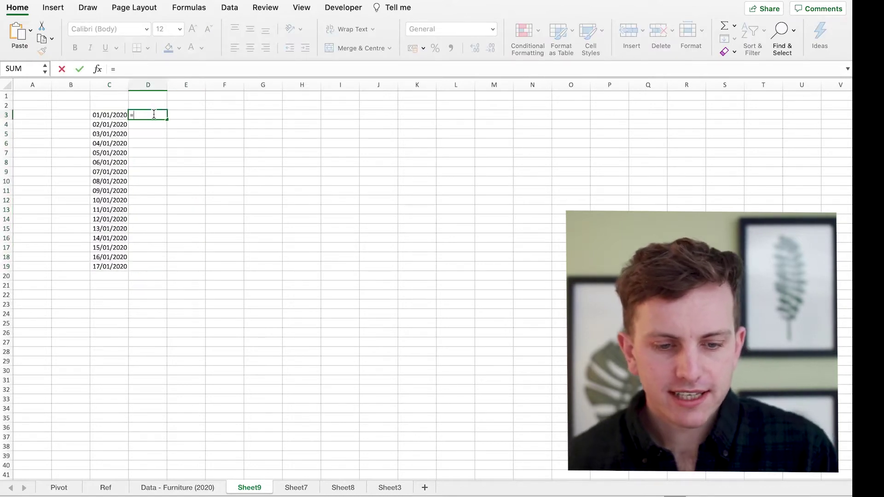
type("day")
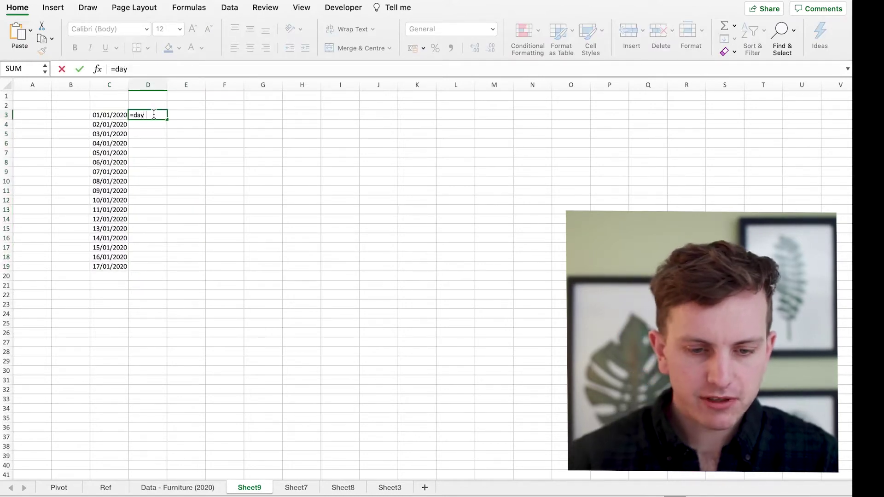
type("(c3")
key("Return")
key("Up")
key("Right")
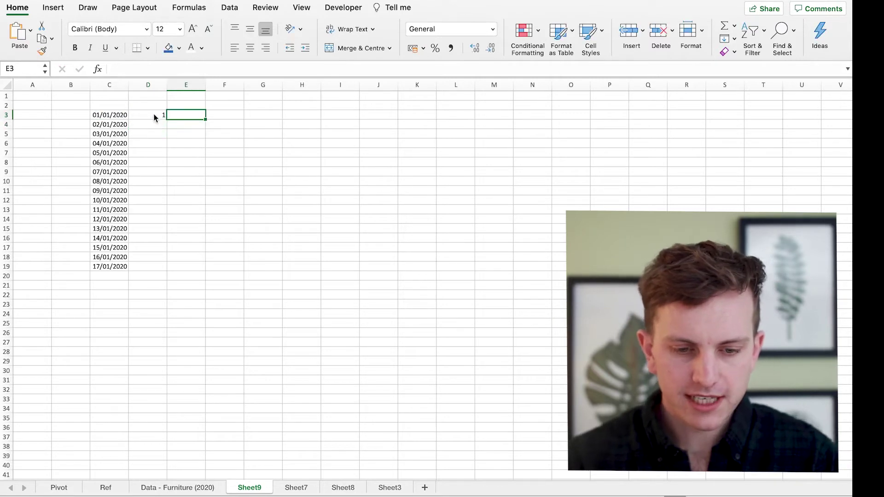
Extract the month with =MONTH(C3) in E3 and the year with =YEAR(C3) in F3
type("=month(c3")
key("Return")
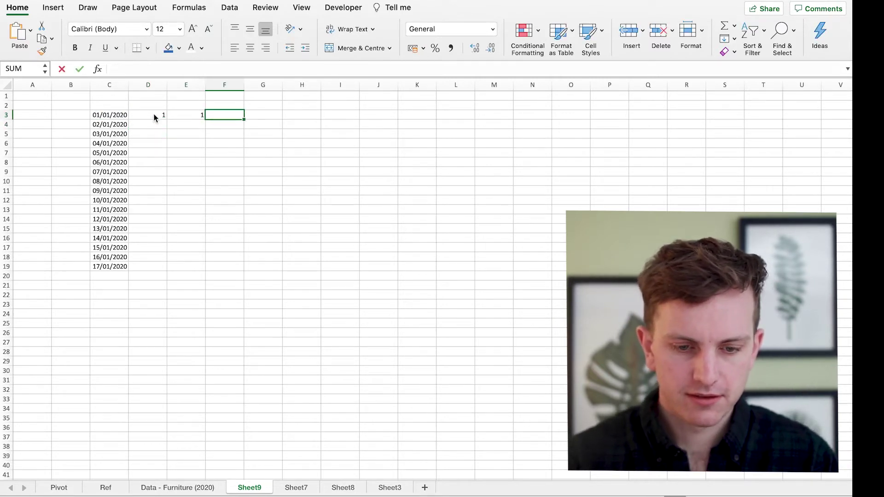
type("=year(c3")
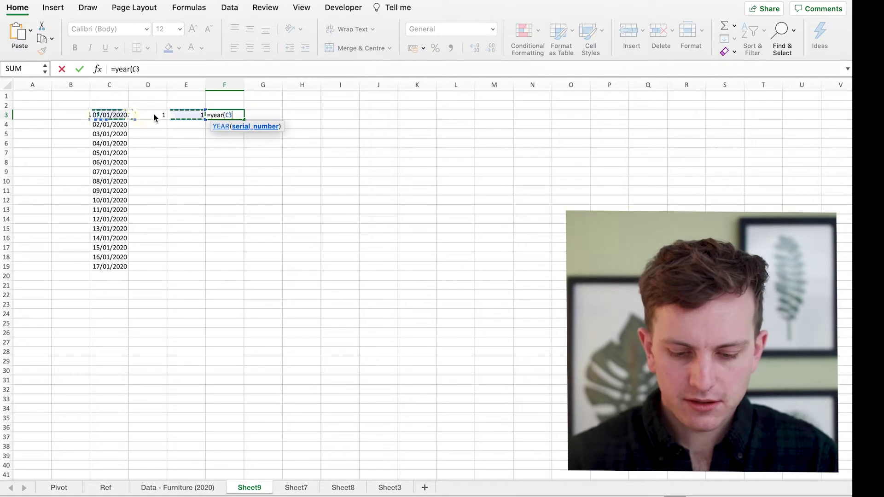
key("Return")
key("Up")
Add a "count" header in H2 with the starting value 1 in H3
type("co")
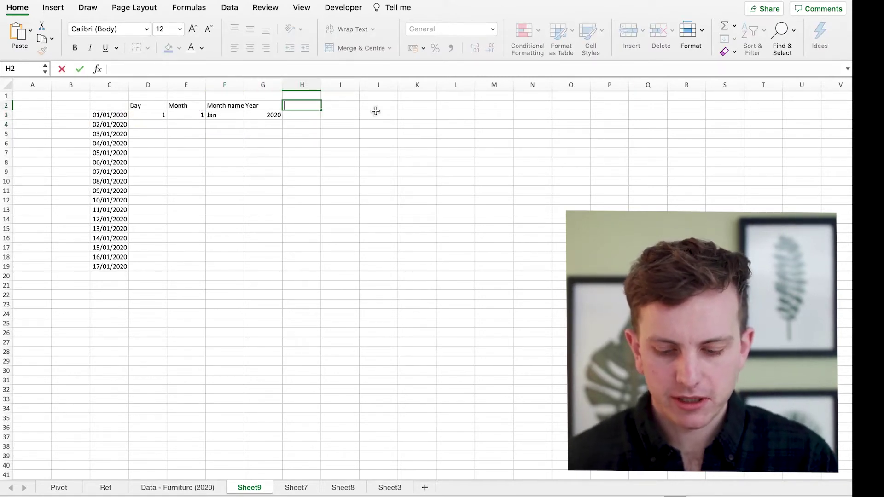
type("count")
key("Return")
type("1")
key("Tab")
key("Up")
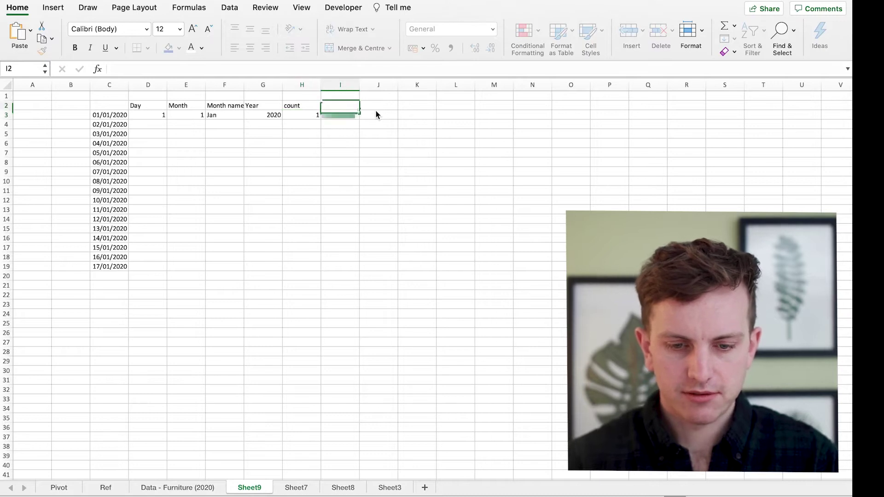
Copy the count value from H3 into H4:H19
left_click(302, 115)
key("ctrl+c")
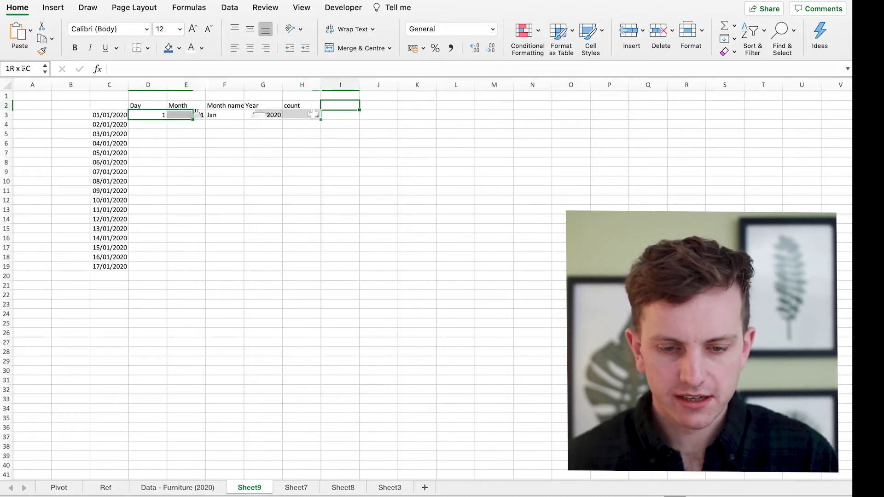
left_click_drag(302, 115, 304, 269)
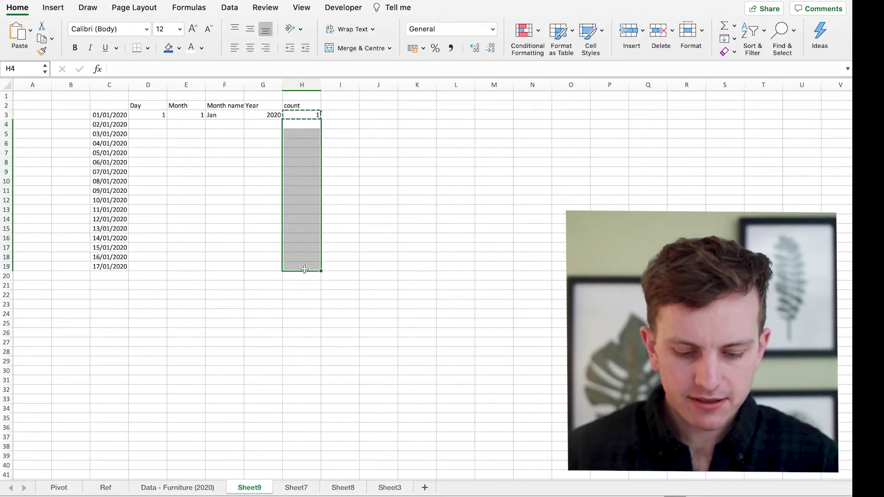
key("ctrl+v")
Fill the Day, Month, Month name and Year cells D3:G3 down to row 19
left_click_drag(148, 115, 266, 114)
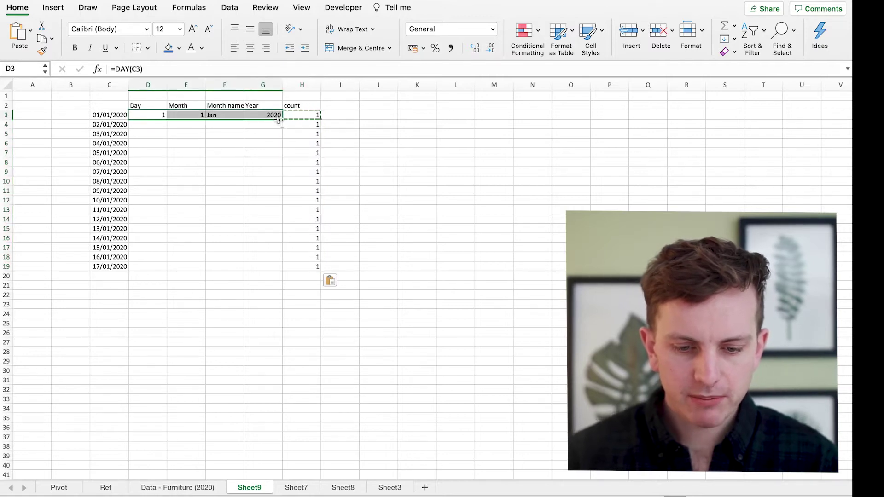
double_click(279, 120)
left_click(378, 162)
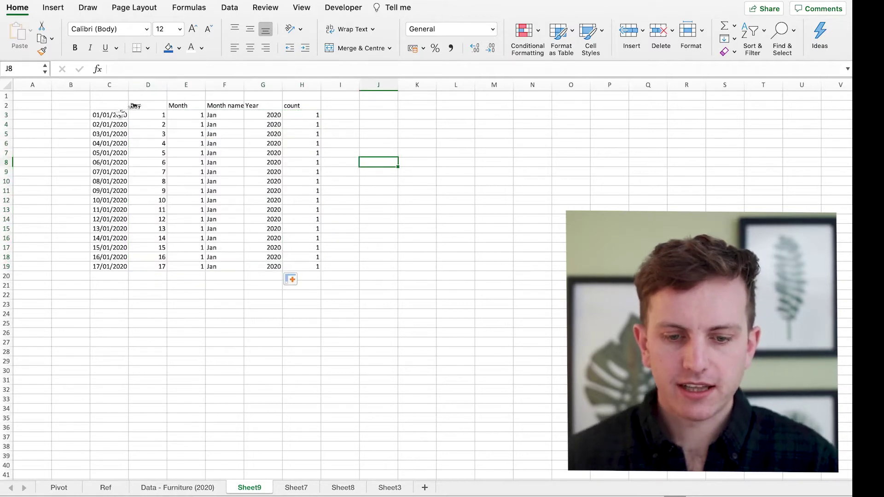
Format the dates in column C with the long date type "Wednesday, 14 March 2012"
left_click(109, 84)
key("super+1")
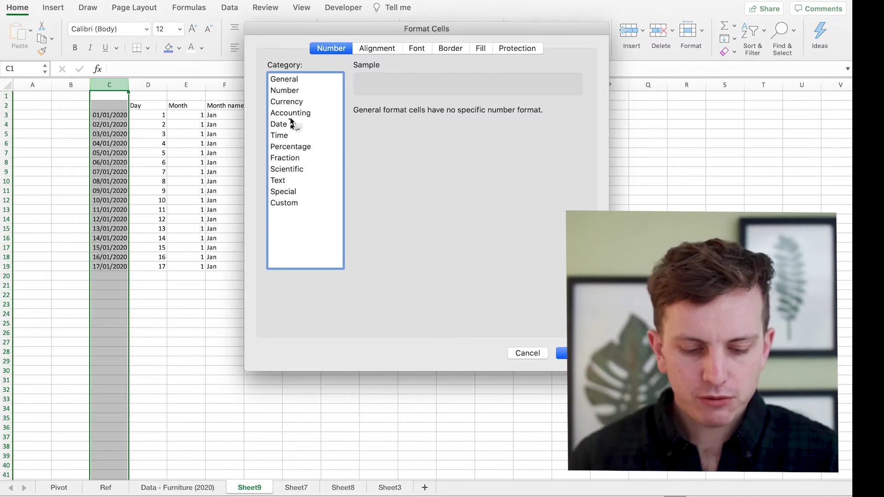
left_click(291, 123)
left_click(443, 137)
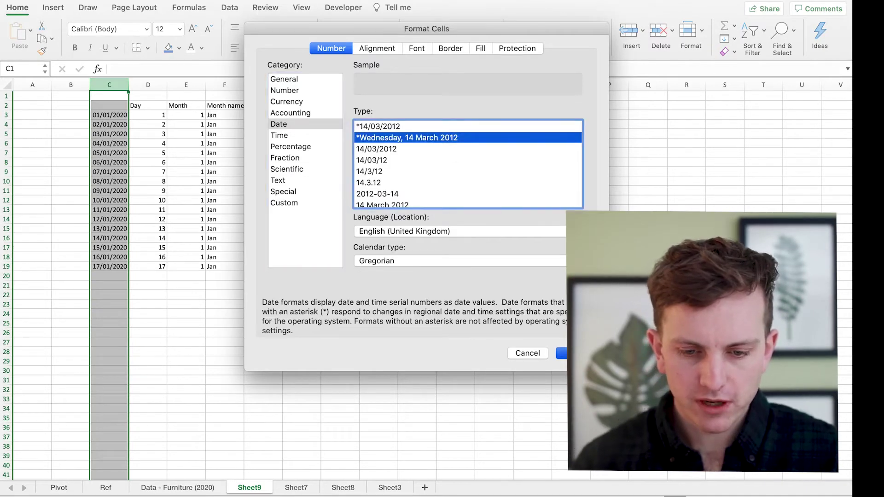
key("Return")
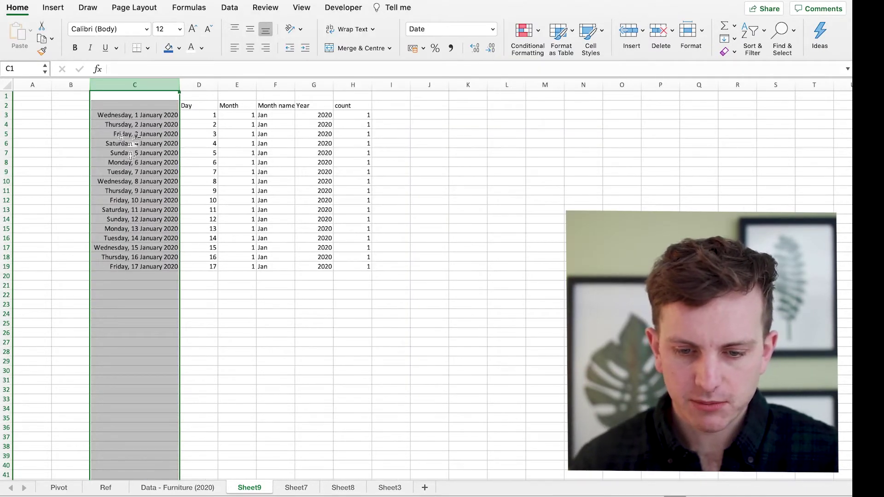
left_click(159, 116)
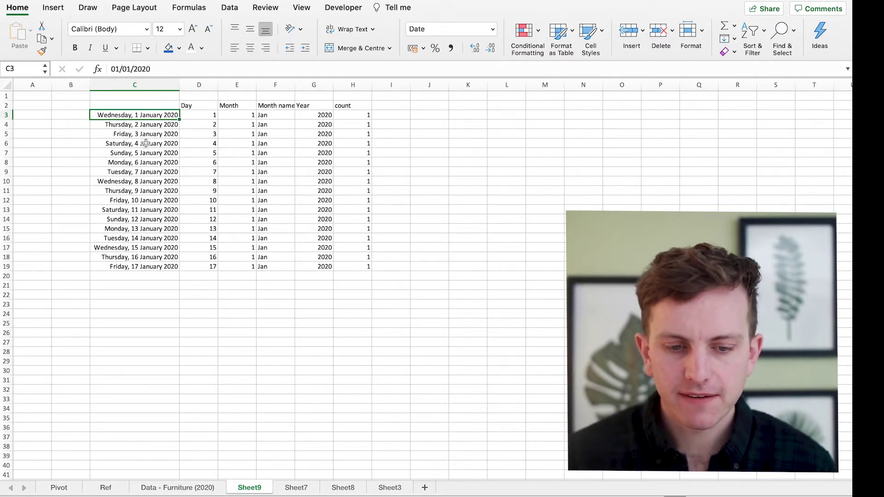
Add a "Week" header in I2 beside the count column
left_click(389, 105)
type("Week")
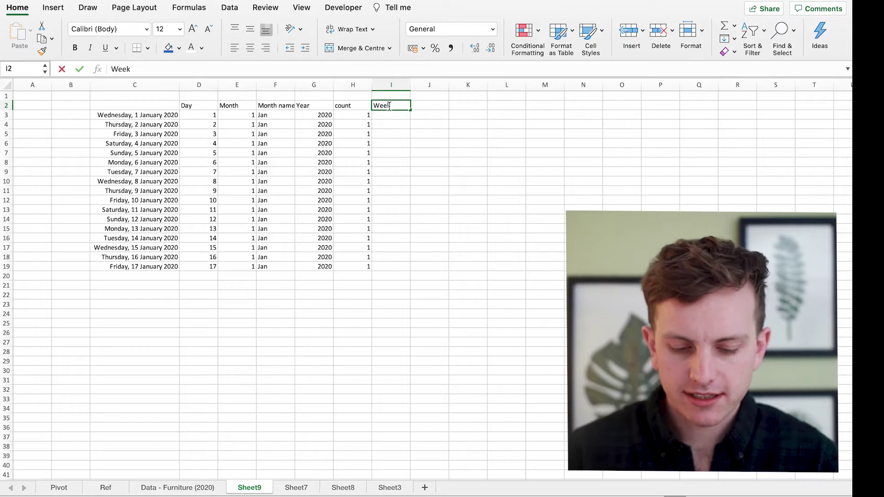
key("Return")
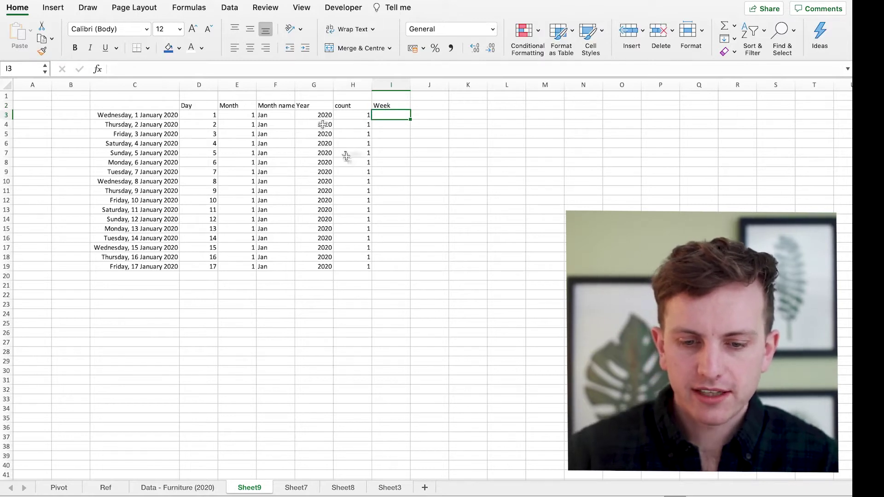
Enter 0 as the week number in I3 and copy it to I4:I6
left_click(411, 160)
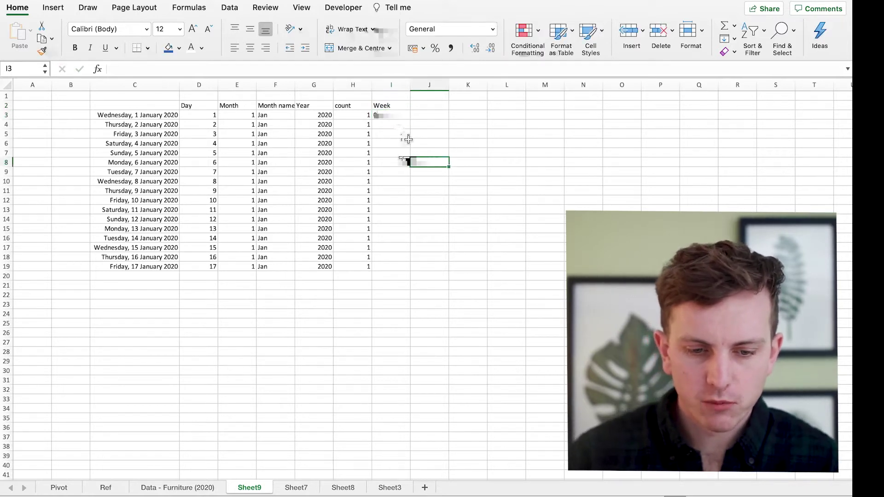
left_click(400, 116)
key("super+c")
left_click_drag(394, 125, 385, 145)
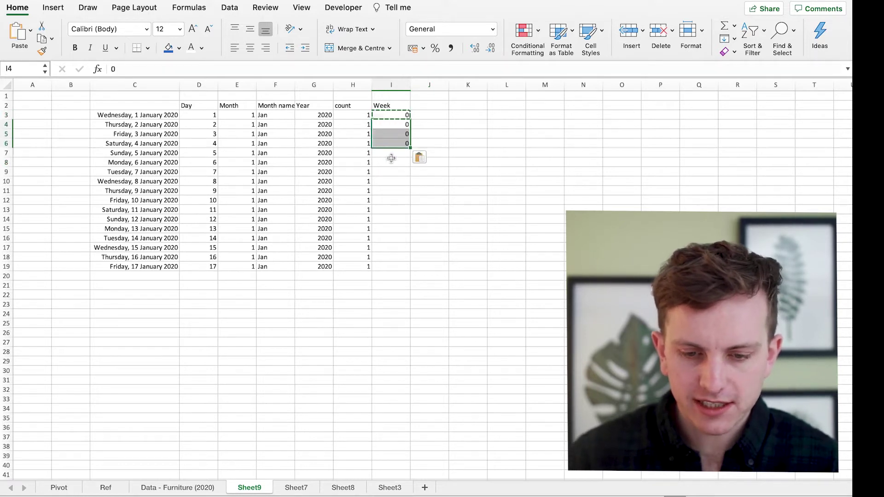
Enter 1 as the week number in I7 and copy it to I8:I13
left_click(391, 155)
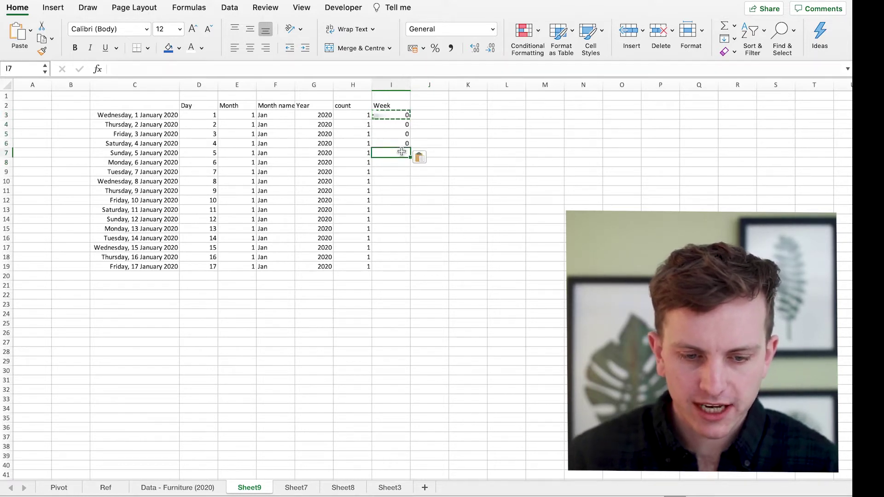
key("ctrl+v")
double_click(478, 168)
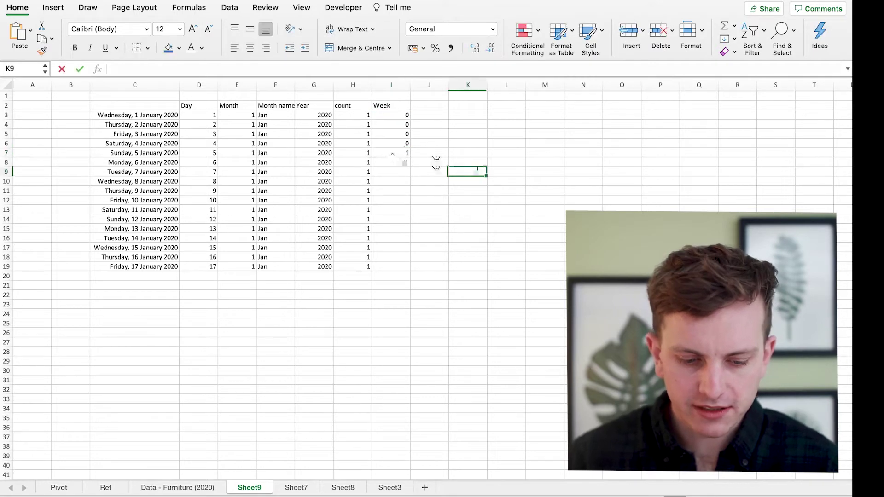
left_click(392, 158)
left_click_drag(392, 158, 391, 210)
key("ctrl+v")
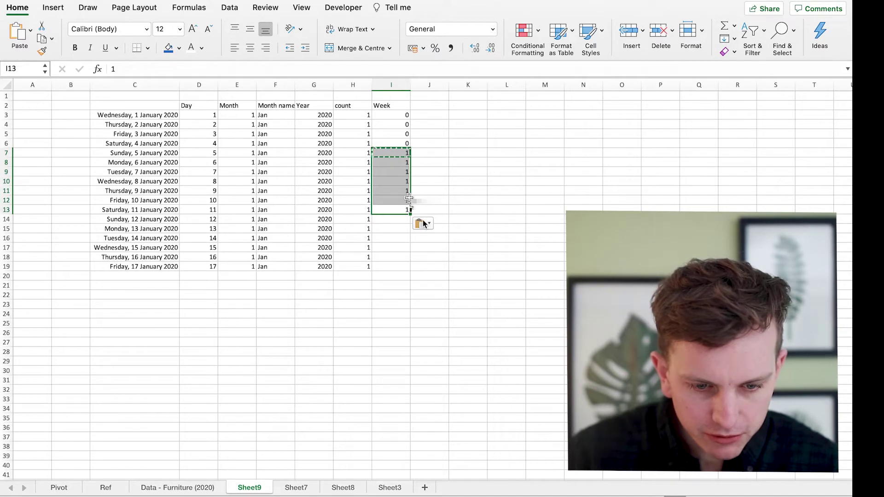
Enter the formula =I7+1 in I14 and fill it down to I19
key("Down")
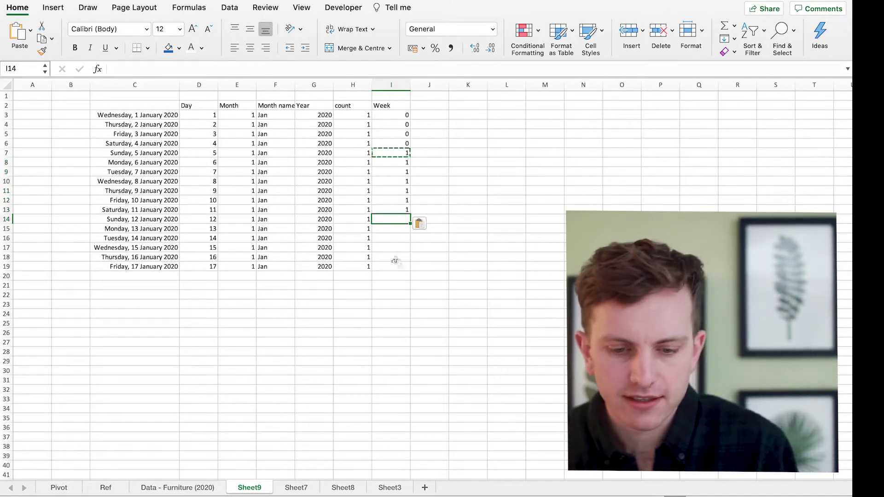
key("Escape")
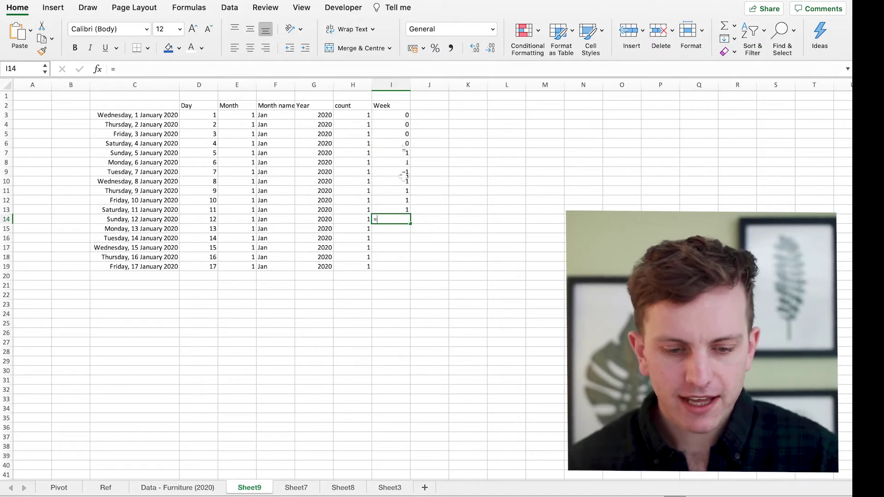
type("=")
left_click(403, 155)
type("+1")
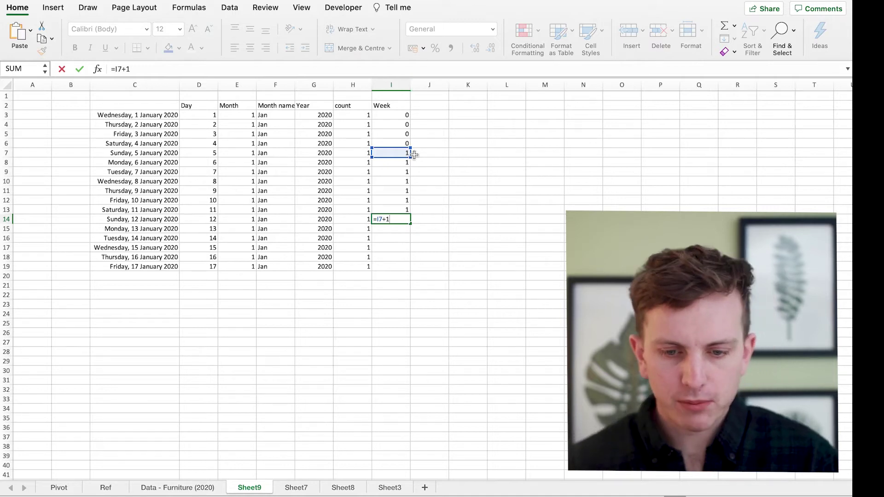
key("Return")
left_click(399, 222)
left_click_drag(409, 222, 410, 271)
left_click(467, 275)
Extend the date, day, month, month name, year, count and week columns C:I down to row 40
left_click_drag(147, 266, 398, 238)
left_click_drag(410, 271, 410, 467)
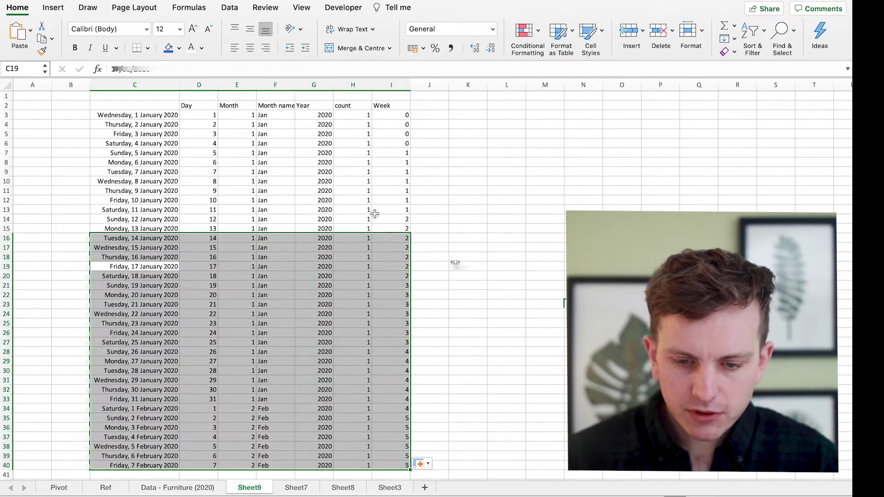
left_click(565, 303)
left_click_drag(399, 122, 400, 435)
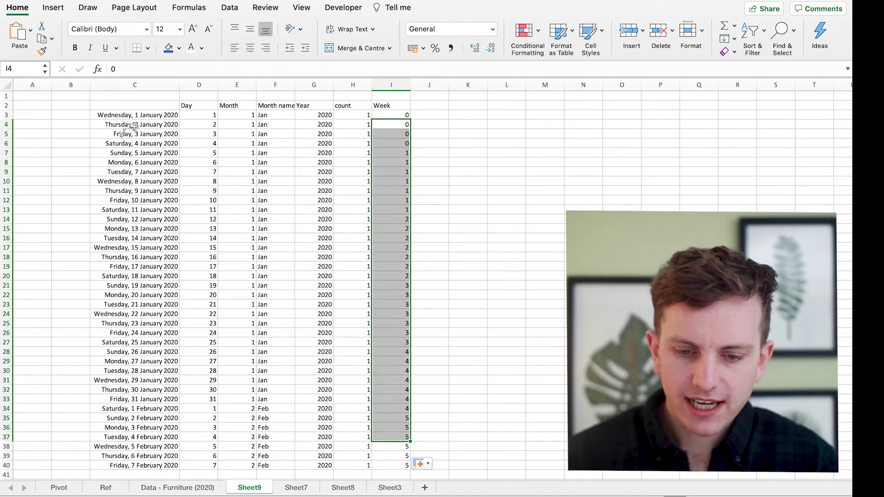
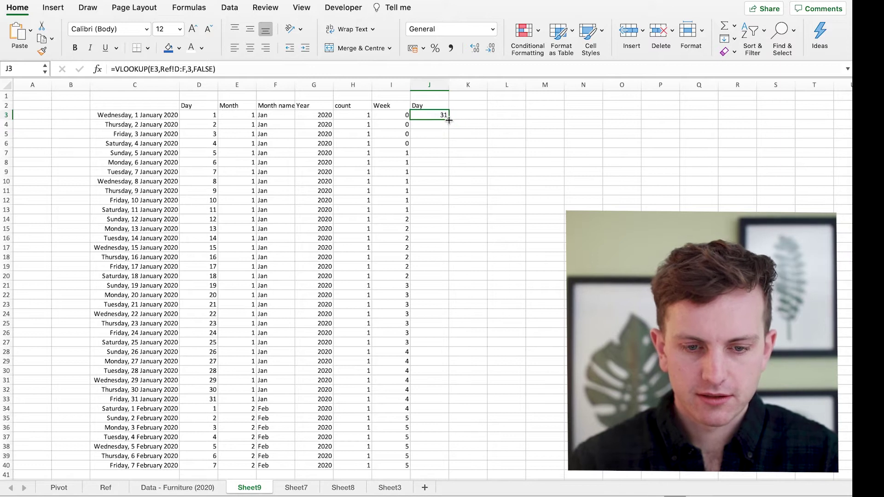
Fill the VLOOKUP formula in J3 down to row 40 and add a "sumif" header in K2
double_click(452, 120)
left_click(507, 143)
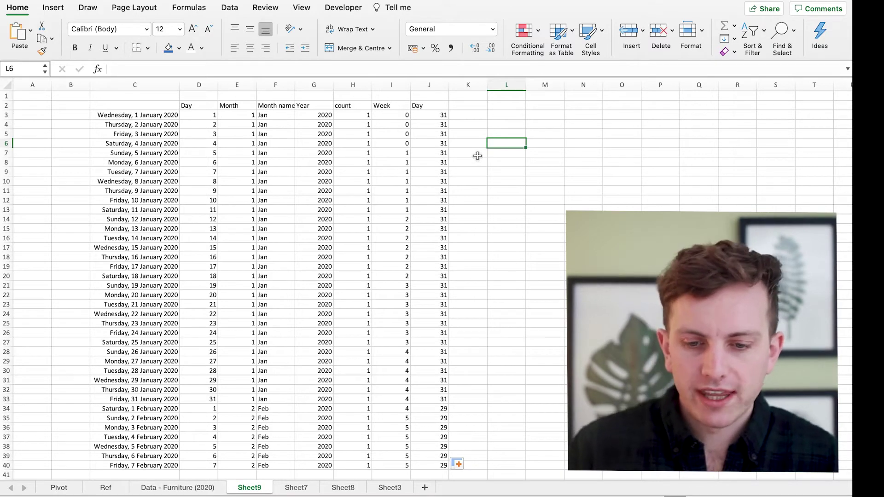
left_click(469, 106)
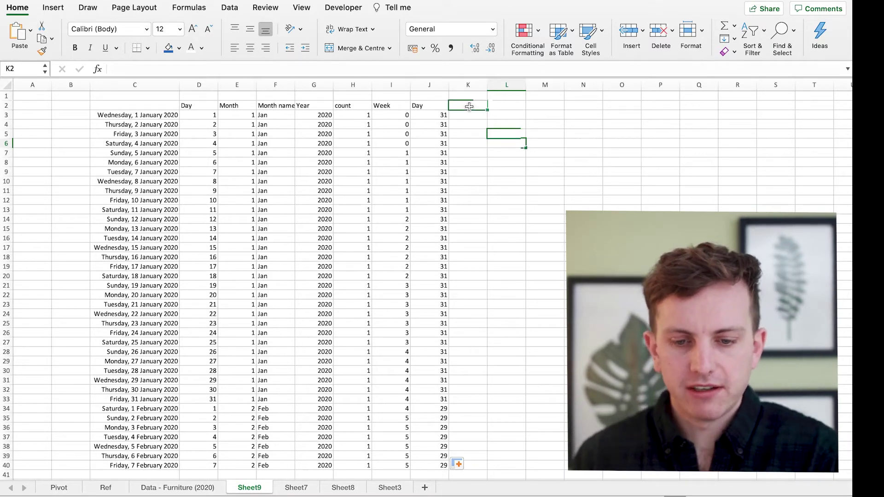
type("sumif")
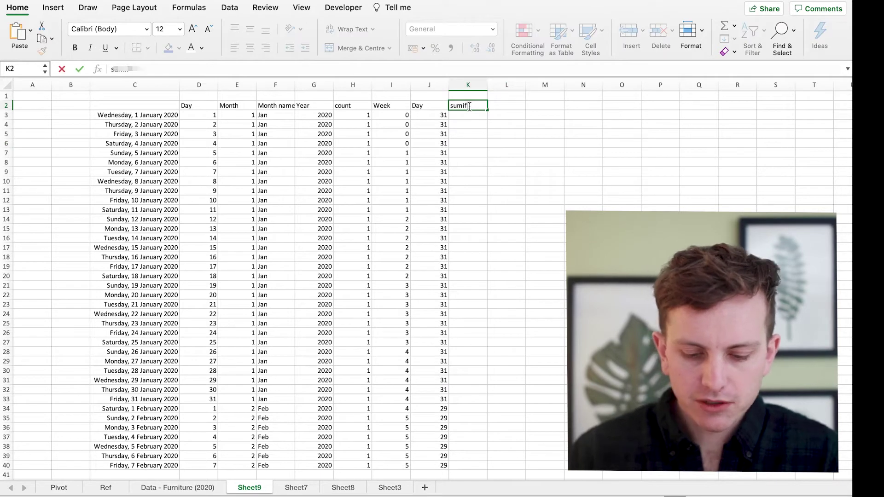
key("Return")
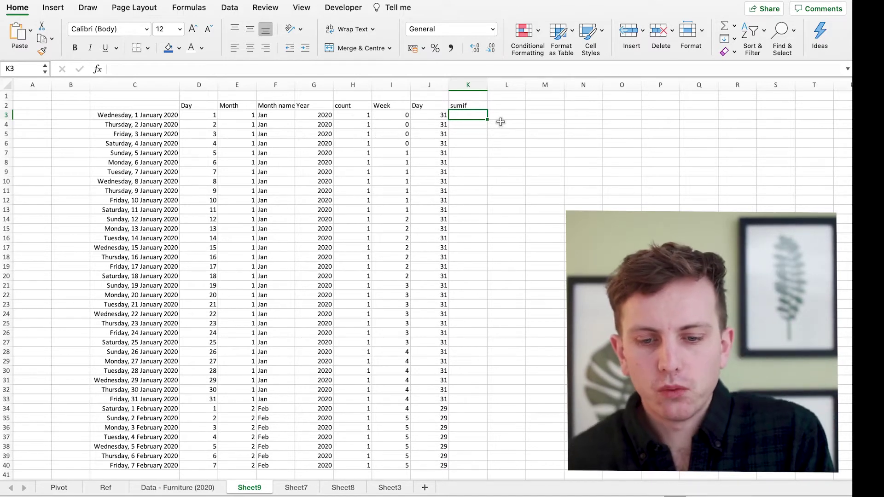
Start a SUMIFS formula in K3 with the count column H:H as the sum range
type("=sumif(")
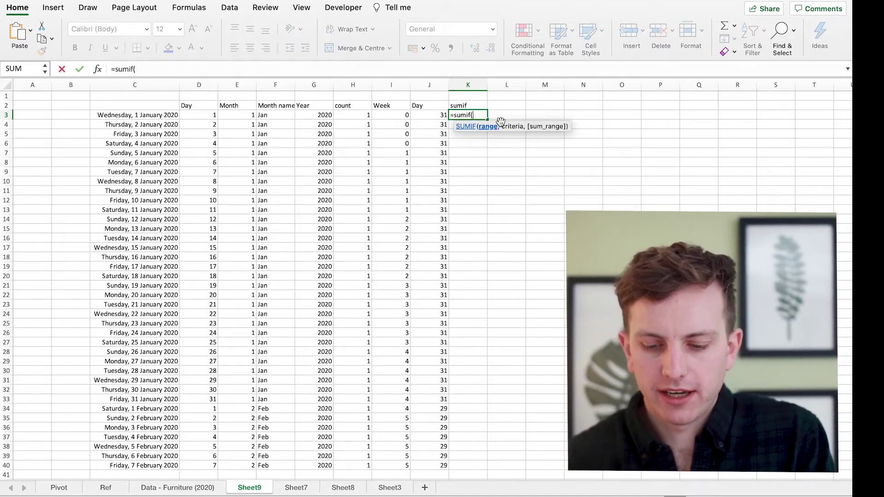
key("BackSpace")
type("s(")
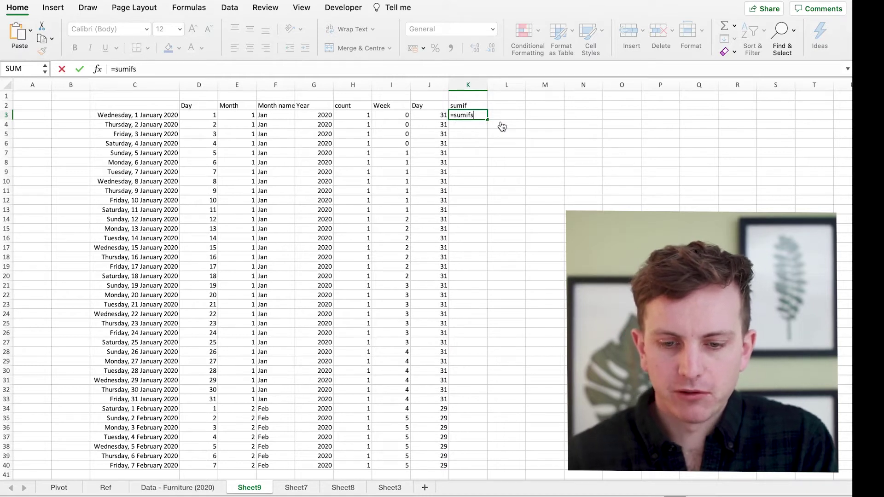
key("Left")
key("Left")
key("Left")
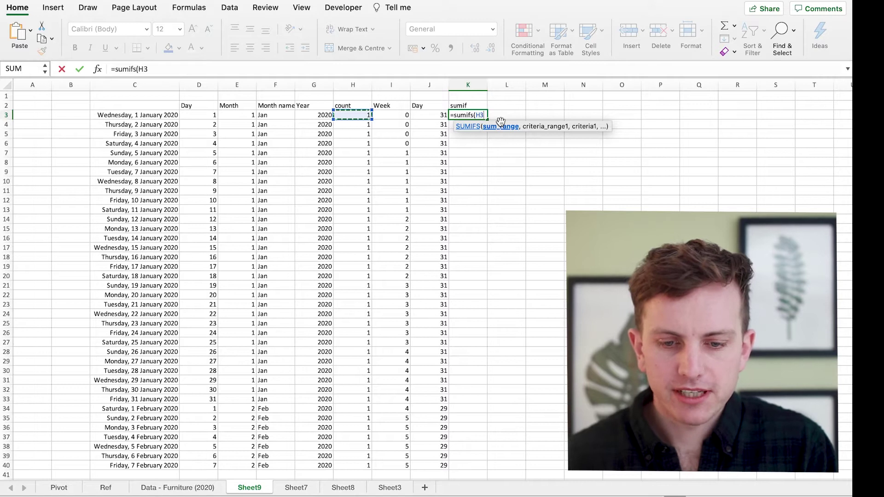
key("ctrl+space")
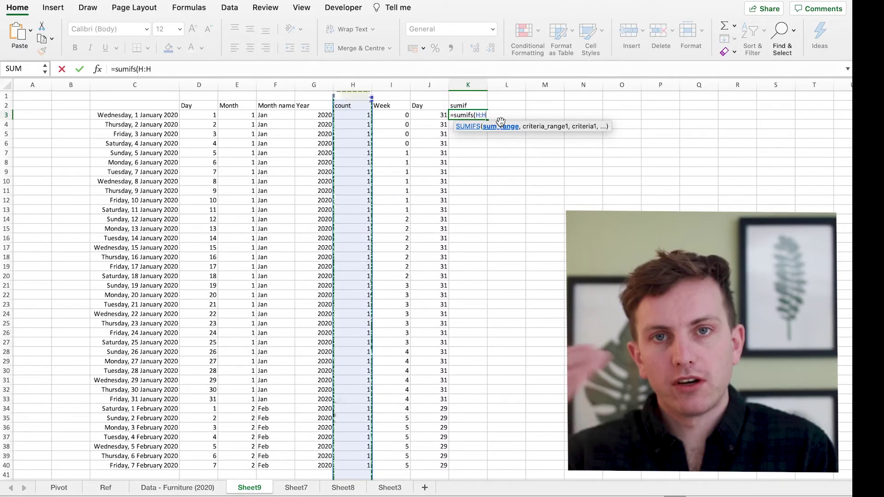
Add the week column I:I as the first criteria range and I3 as its criterion in the SUMIFS formula
type(",")
key("Left")
key("Left")
key("Left")
key("Left")
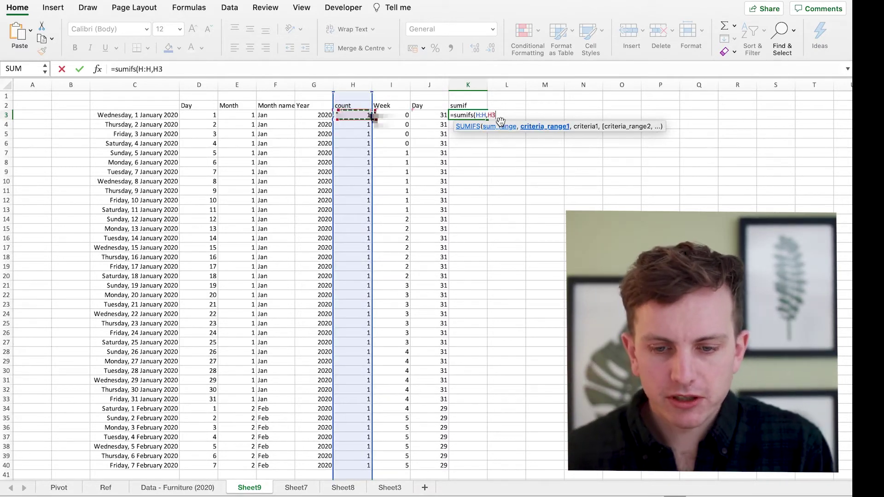
key("Right")
key("Right")
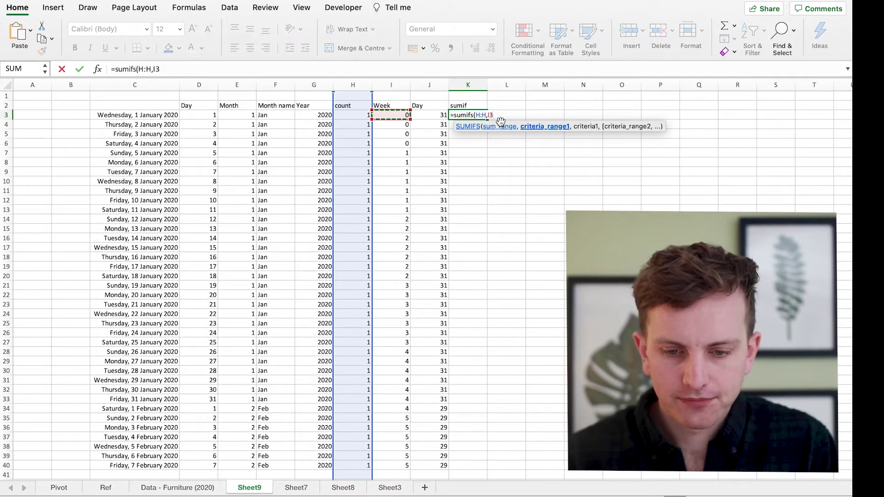
key("ctrl+space")
type(",")
key("Left")
key("Left")
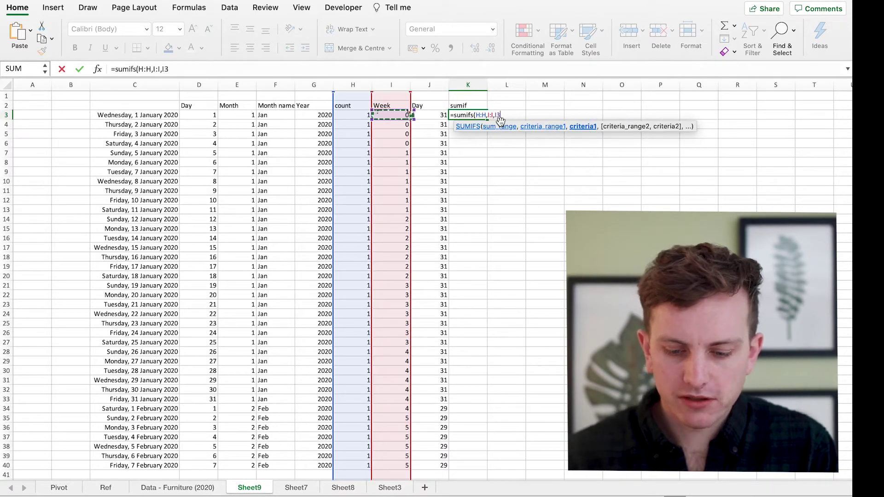
Add the month column E:E with criterion E3 as the second condition and complete the SUMIFS formula in K3
type(",")
key("Left")
key("Left")
key("Left")
key("Left")
key("Left")
key("Left")
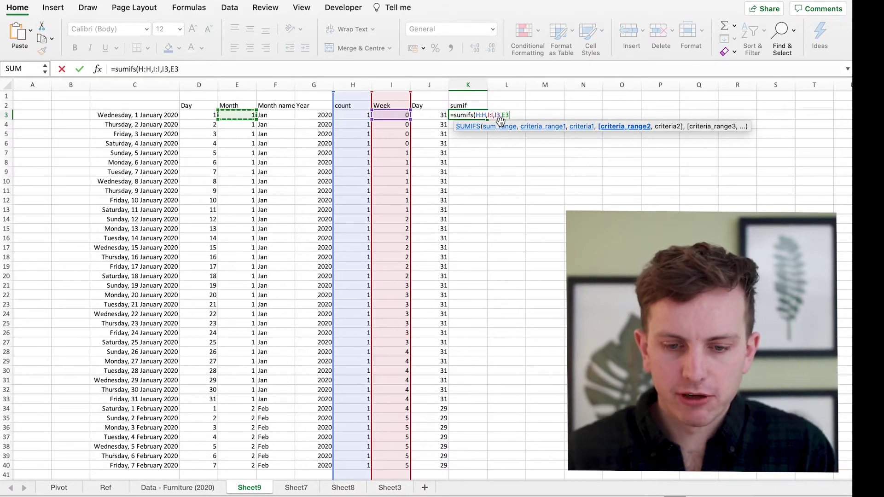
key("ctrl+space")
type(",")
key("Left")
key("Left")
key("Left")
key("Left")
key("Left")
key("Left")
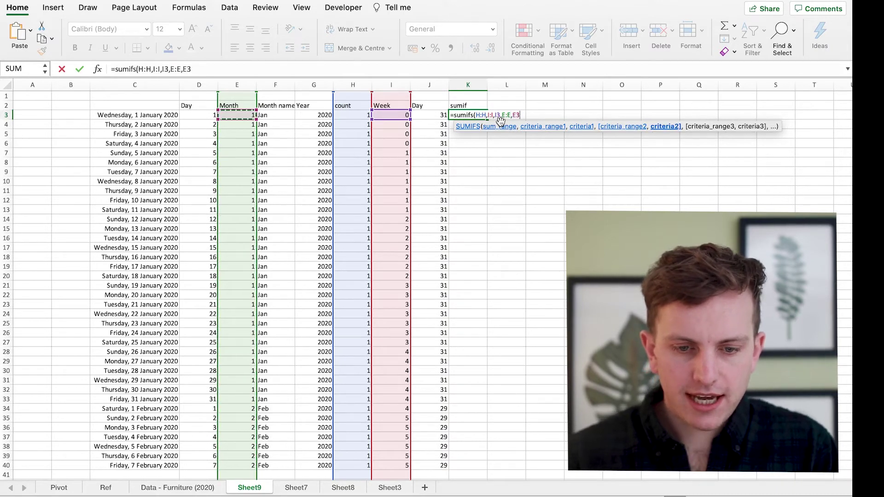
key("Return")
key("Up")
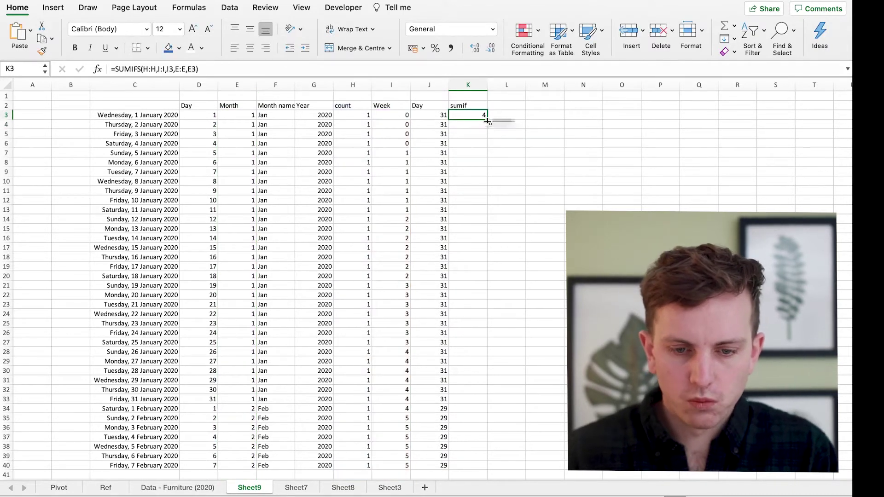
Fill the SUMIFS formula in K3 down the sumif column to row 40
double_click(486, 121)
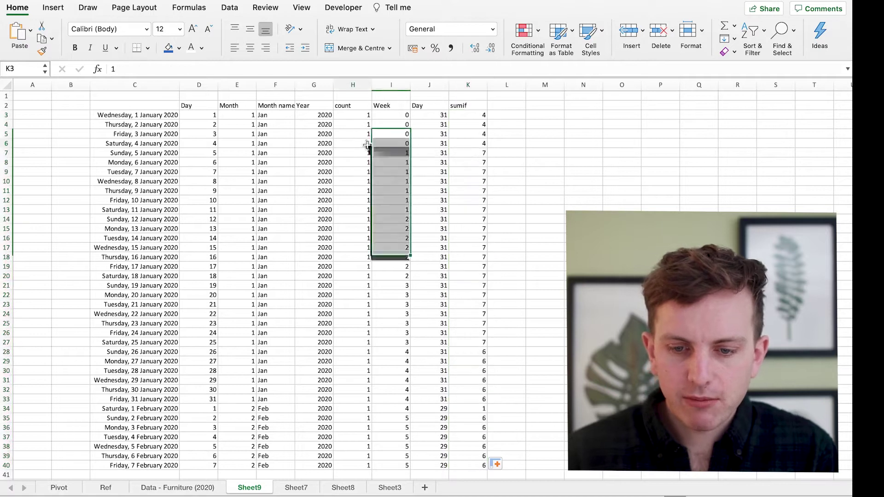
left_click_drag(352, 143, 353, 115)
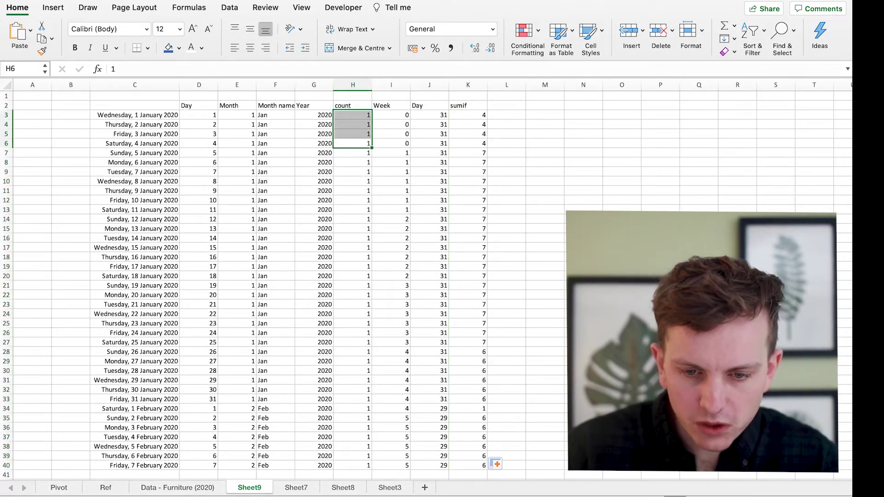
left_click(568, 200)
Extend all table columns C:K down to row 450, reaching Tuesday, 23 March 2021
left_click_drag(173, 454, 486, 307)
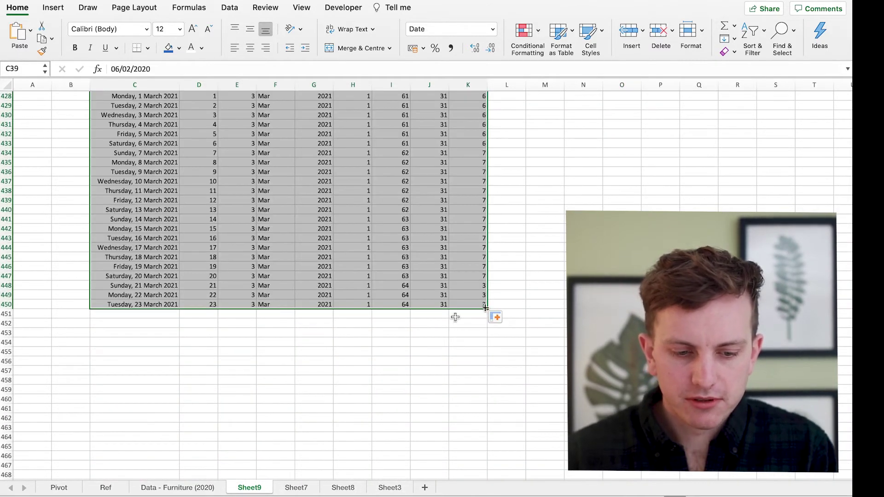
left_click(174, 304)
key("ctrl+Up")
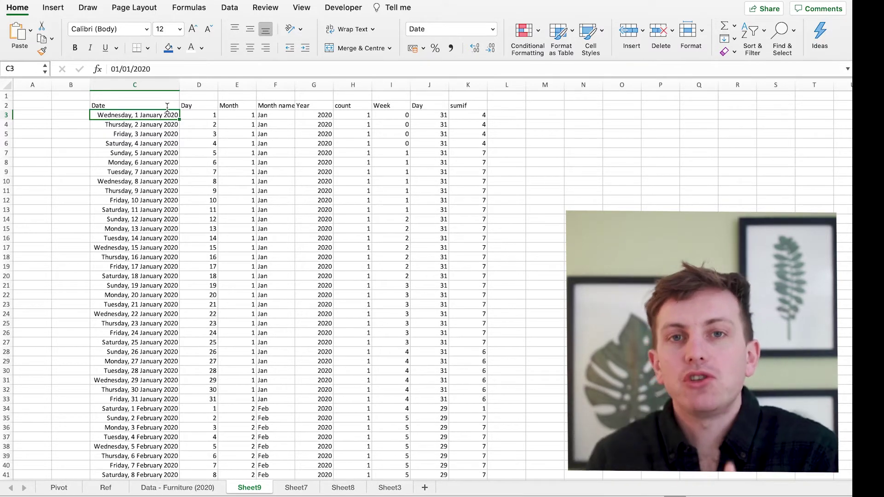
Insert a PivotTable on a new sheet from the whole date table, starting at the Date header in C2
left_click(167, 107)
key("ctrl+shift+Right")
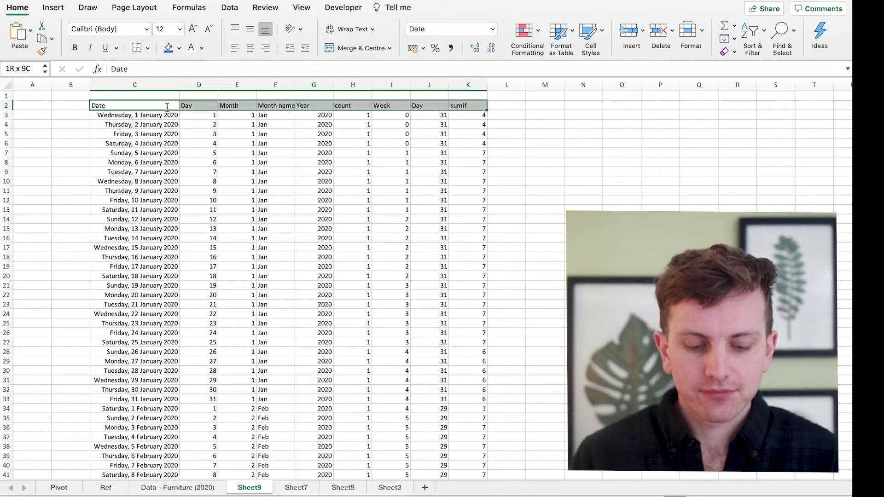
key("ctrl+shift+Down")
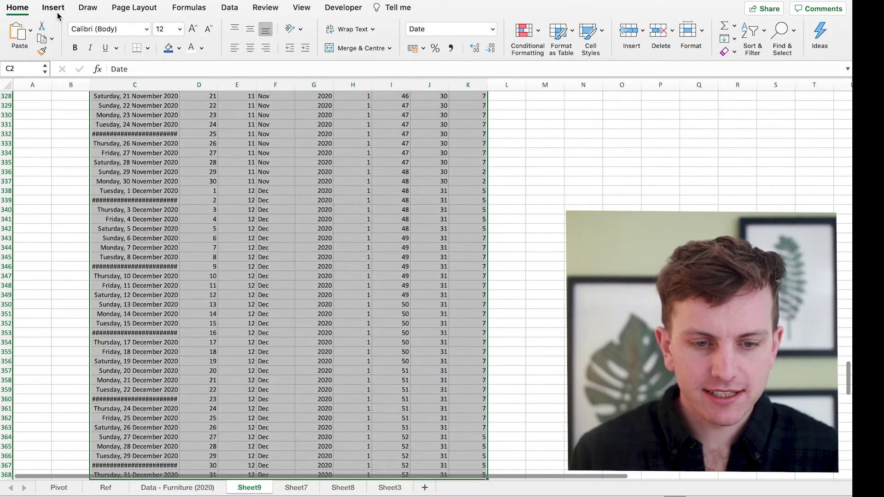
left_click(53, 7)
left_click(50, 32)
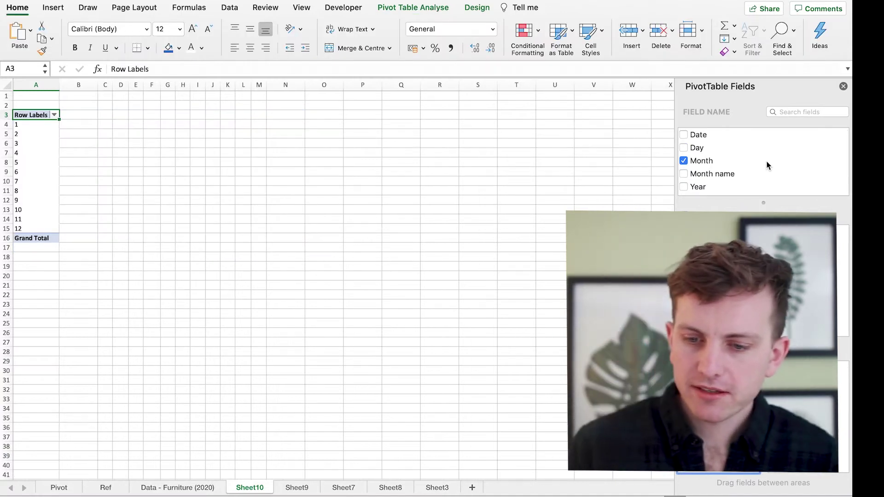
Add the Month name and Week fields to the PivotTable rows beneath Month
left_click(683, 174)
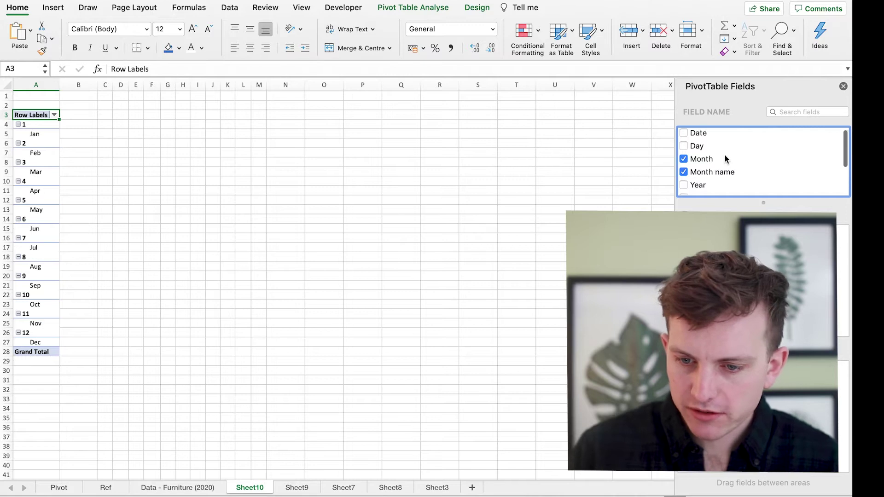
scroll(725, 156, "down", 3)
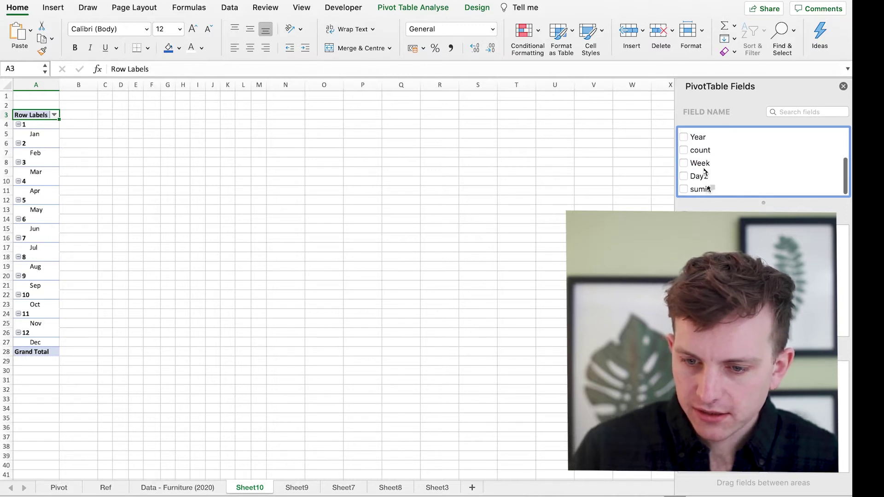
left_click(683, 163)
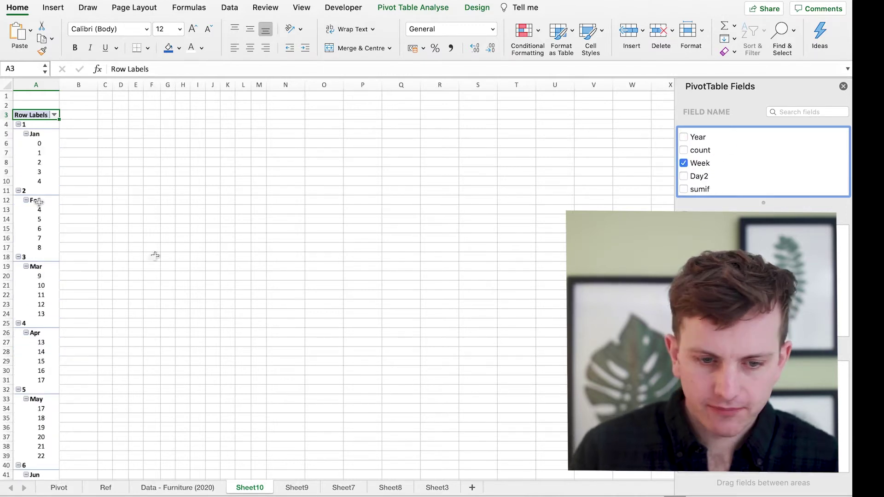
Switch the PivotTable to the classic layout in its display options
right_click(45, 157)
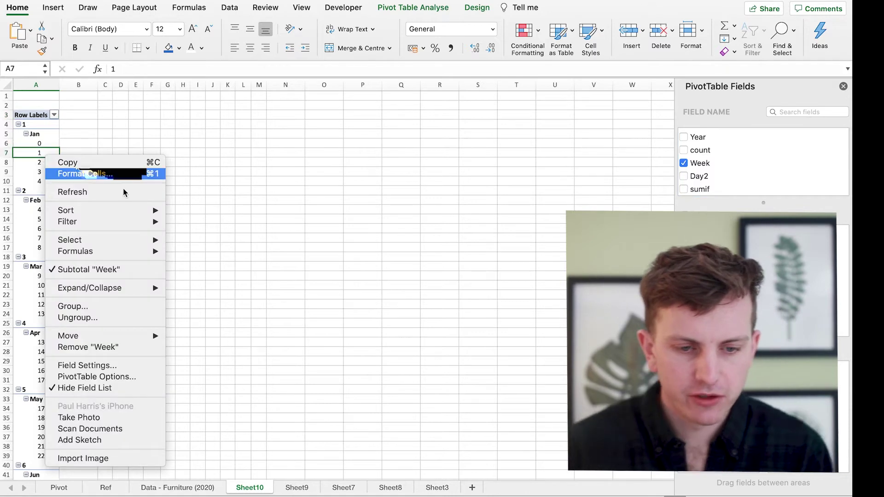
left_click(110, 377)
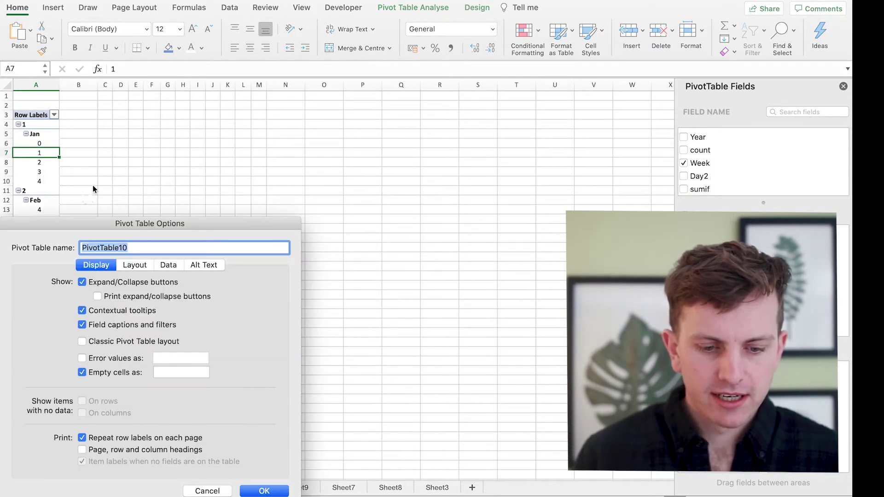
left_click(83, 341)
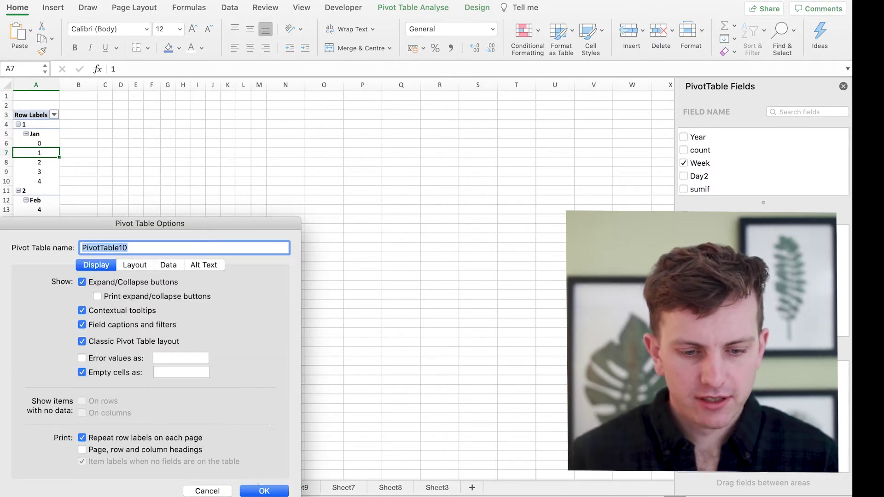
left_click(263, 490)
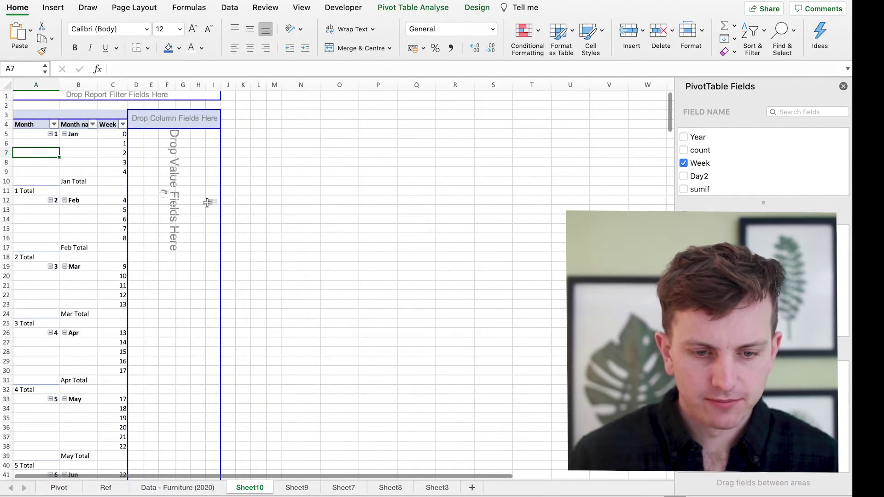
Show the PivotTable in tabular form without subtotals and with grand totals off for rows and columns
left_click(477, 7)
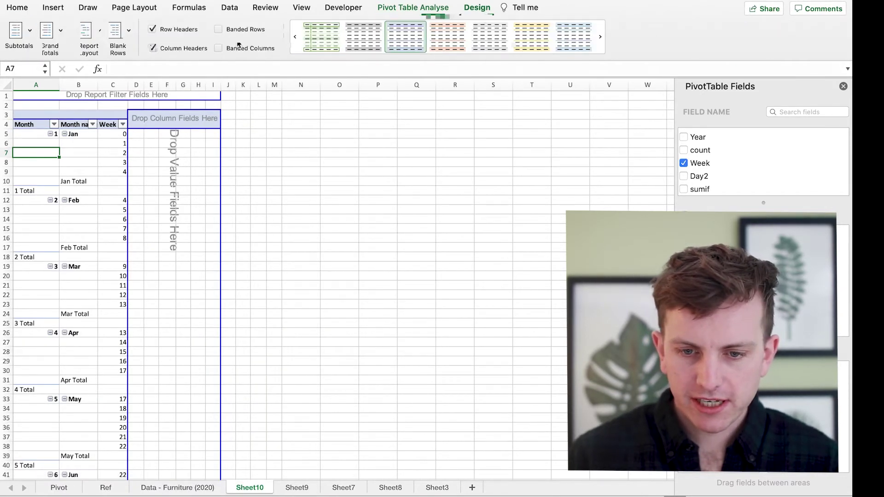
left_click(34, 35)
left_click(49, 51)
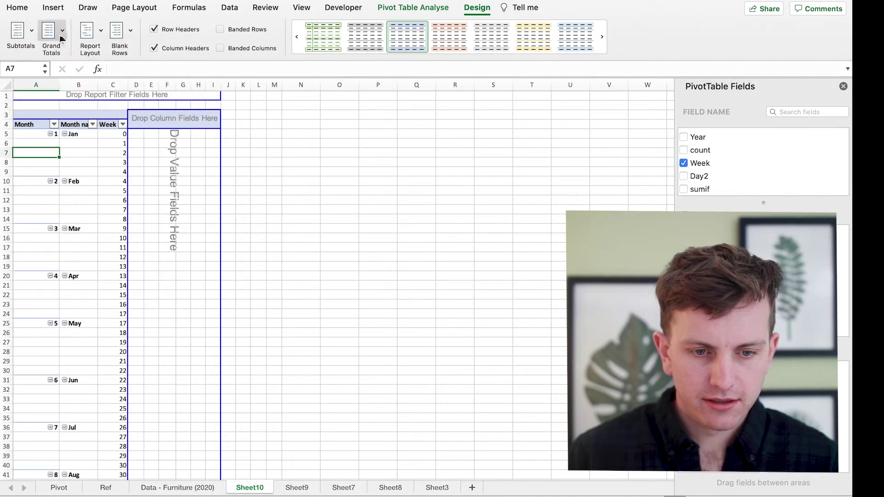
left_click(90, 34)
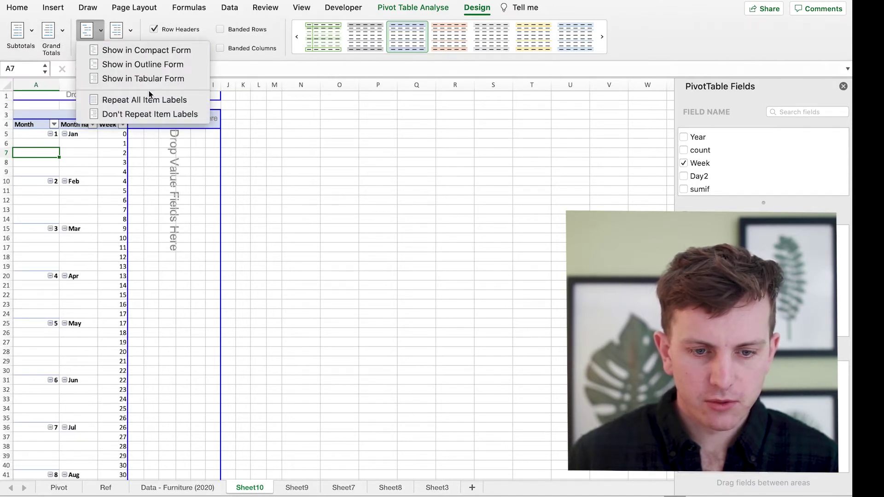
left_click(110, 78)
left_click(59, 39)
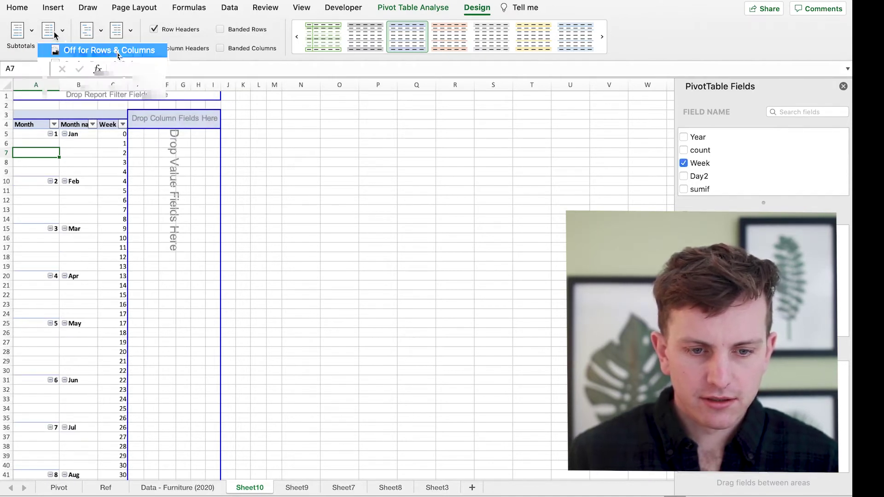
left_click(83, 50)
left_click(167, 172)
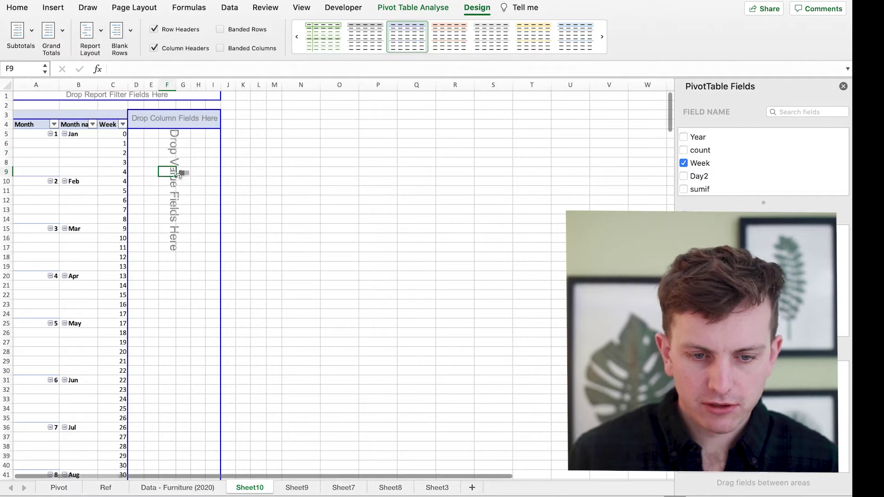
Add the count field to the PivotTable values and check the day counts for January's last weeks
mouse_move(700, 150)
left_mouse_down()
mouse_move(667, 146)
mouse_move(690, 152)
left_mouse_up()
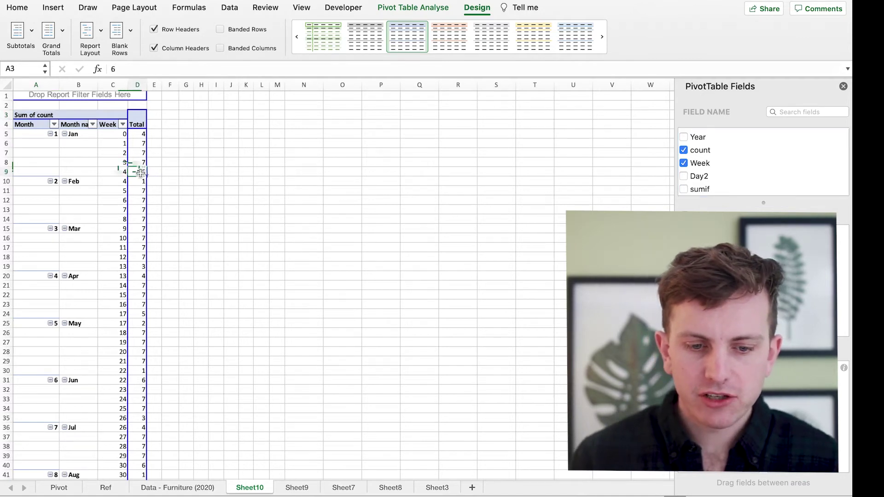
left_click_drag(141, 173, 120, 171)
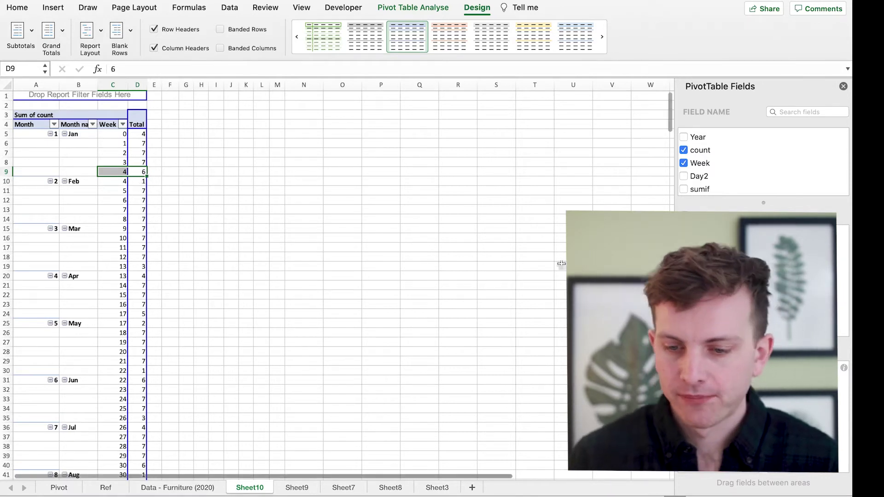
left_click(139, 163)
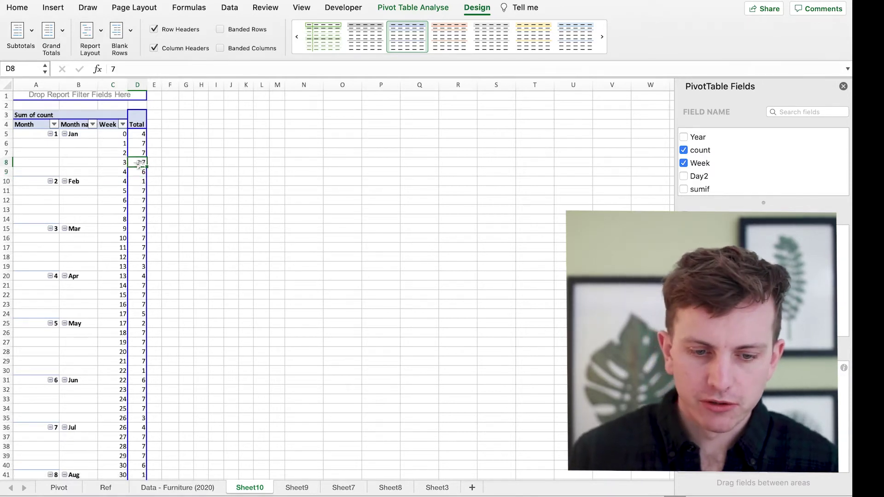
Examine the SUMIFS formula in K3 of the date table on Sheet9
left_click(293, 490)
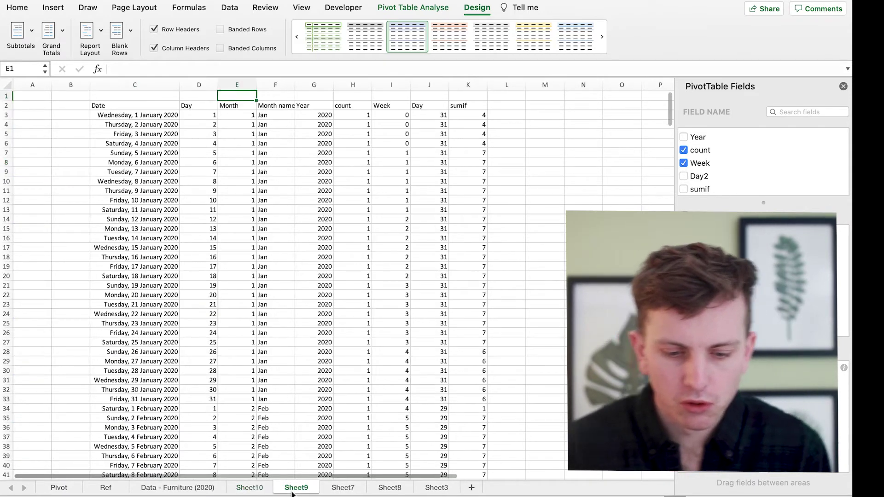
left_click(439, 82)
left_click_drag(439, 82, 467, 84)
left_click(477, 118)
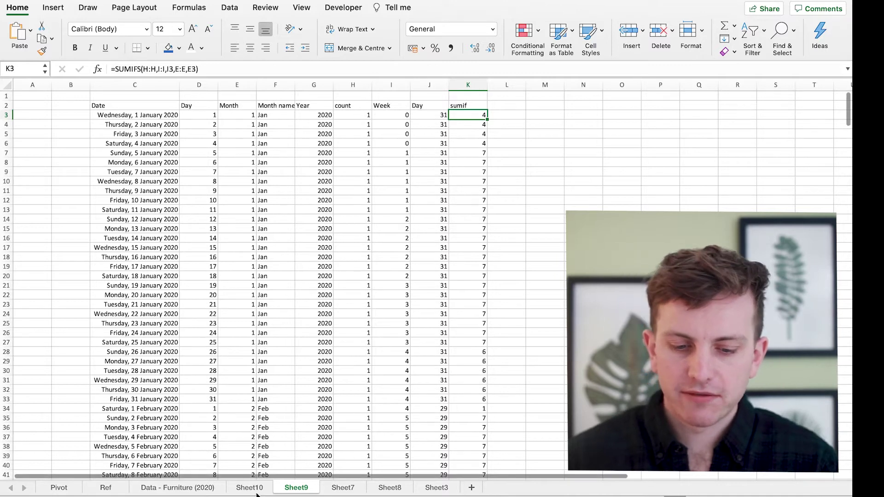
On Sheet10, add a PivotTable calculated field named Percentage splits with the formula = sumif/ Day2
key("ctrl+Page_Up")
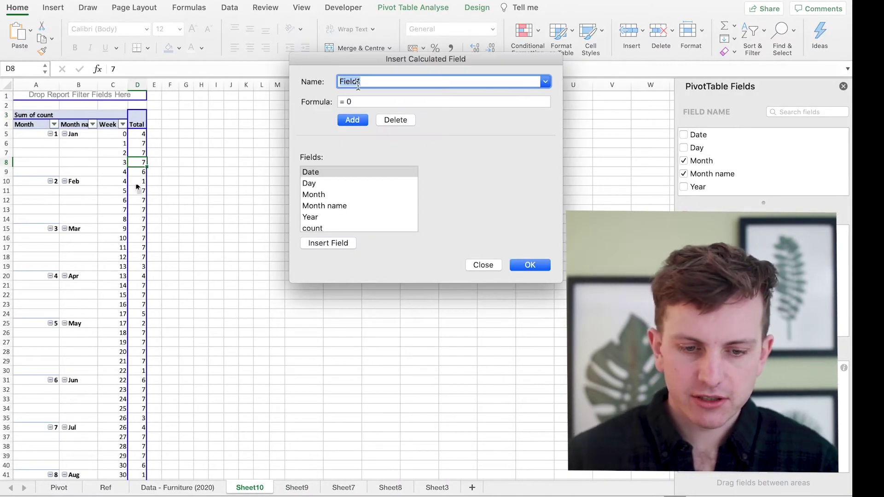
type("Percentage split")
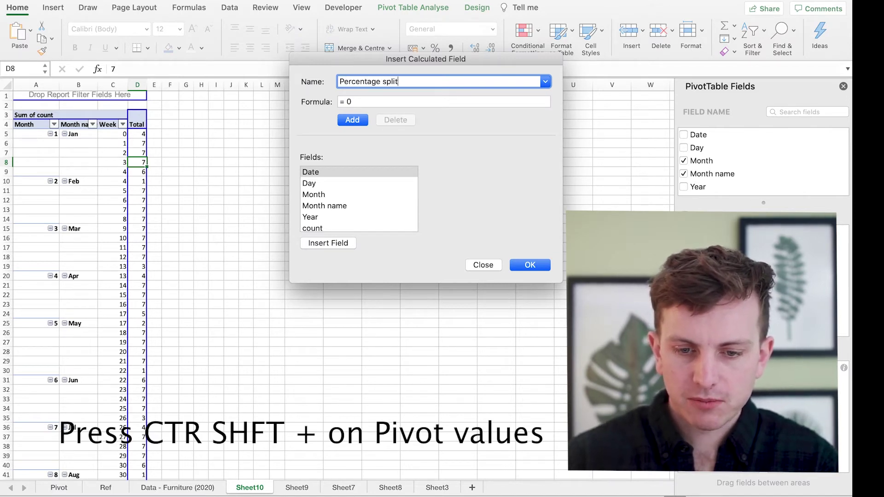
left_click(396, 101)
key("BackSpace")
key("BackSpace")
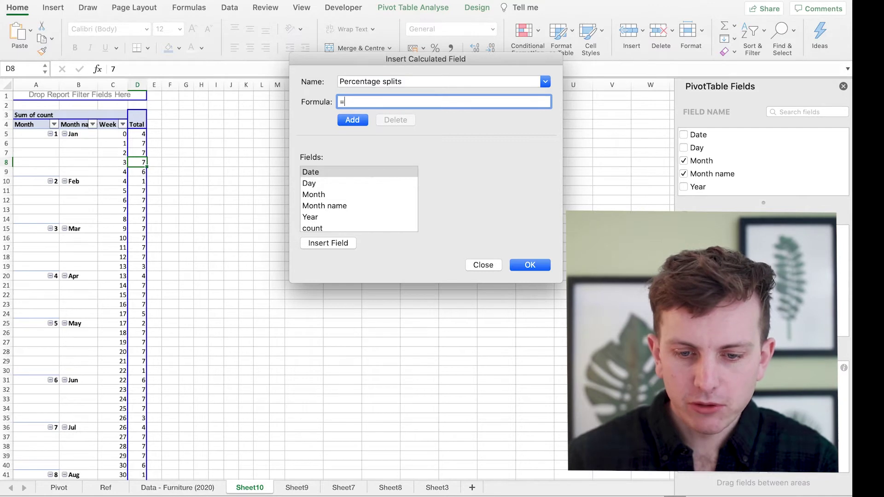
scroll(375, 213, "down", 3)
left_click(370, 225)
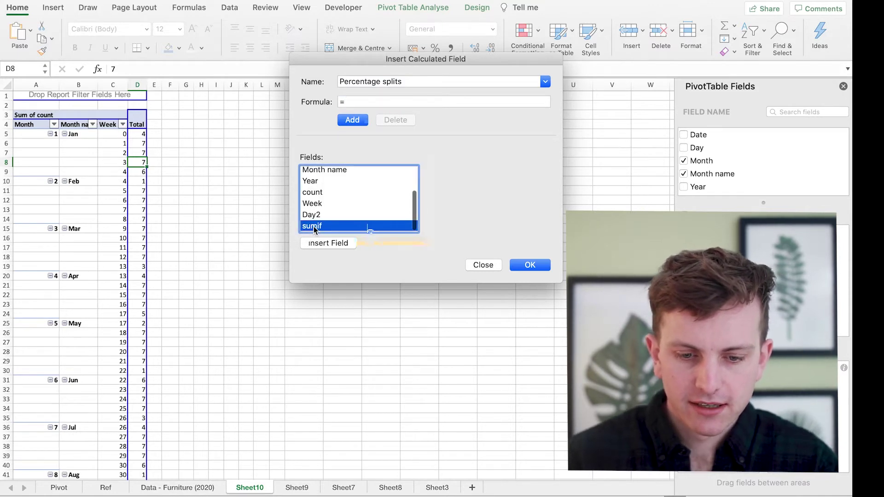
left_click(350, 243)
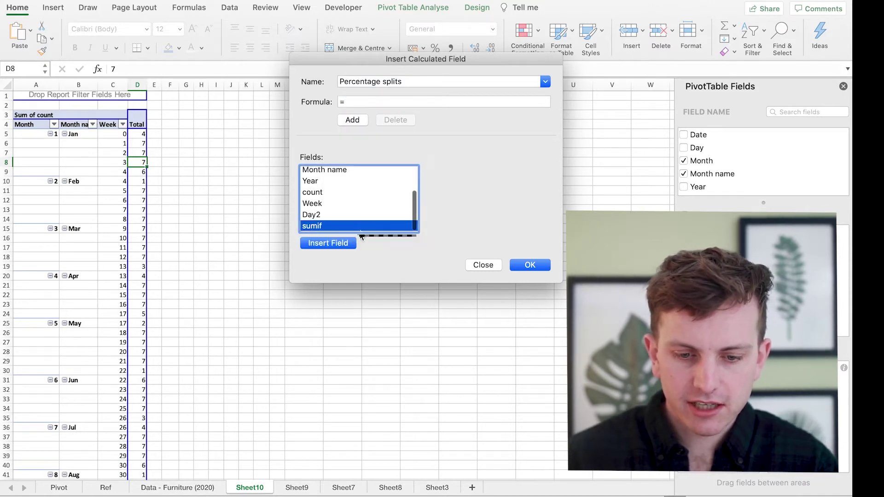
type("/")
left_click(325, 215)
left_click(353, 244)
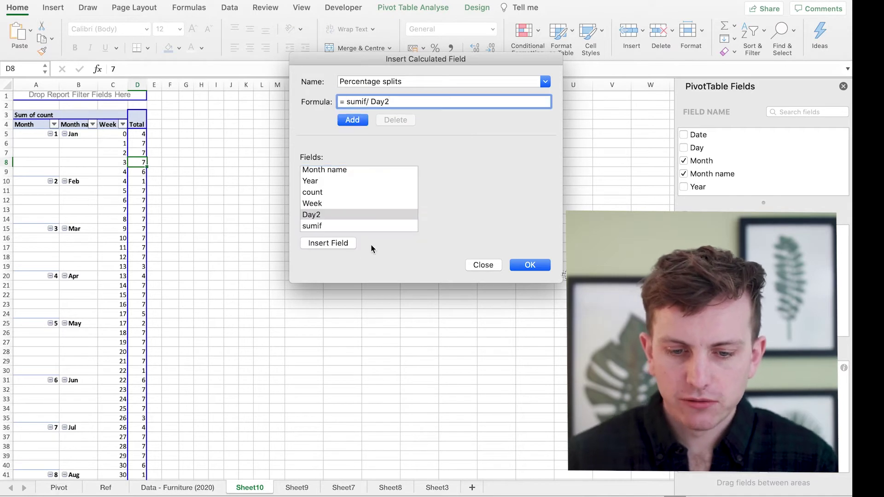
key("Return")
Format the Sum of Percentage splits values in E5:E66 as percentages and widen the empty column F
left_click_drag(209, 134, 216, 474)
left_click(436, 48)
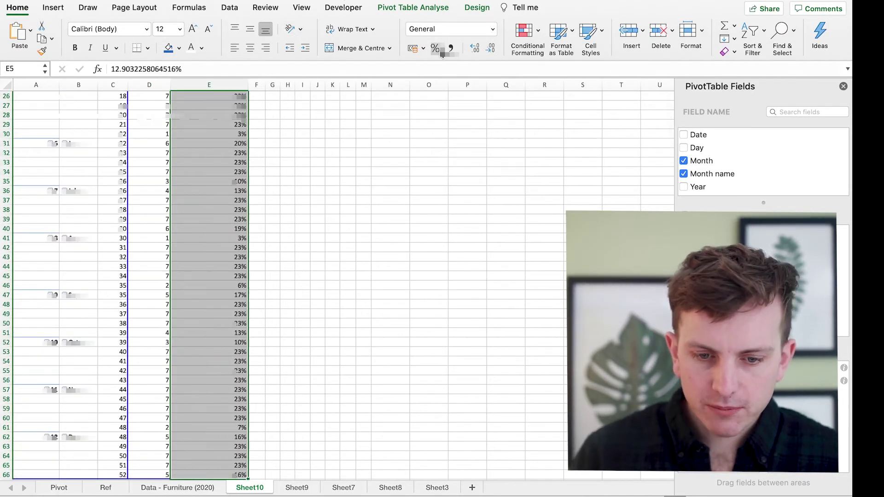
scroll(305, 223, "up", 10)
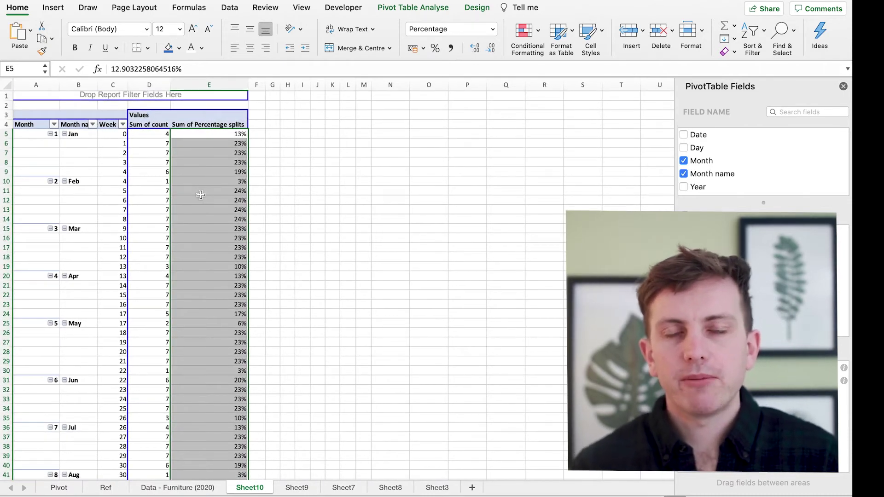
left_click(292, 161)
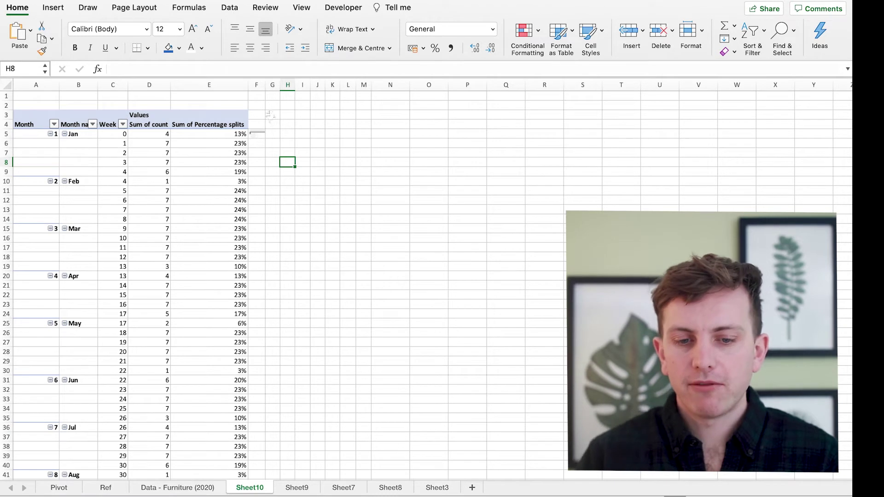
left_click_drag(265, 84, 297, 84)
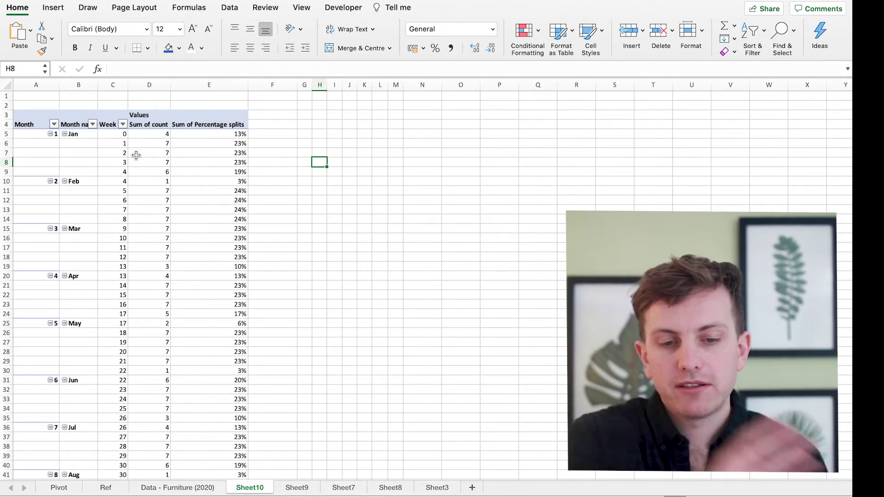
Repeat all item labels in the PivotTable so every week row carries its month number and name
left_click(86, 142)
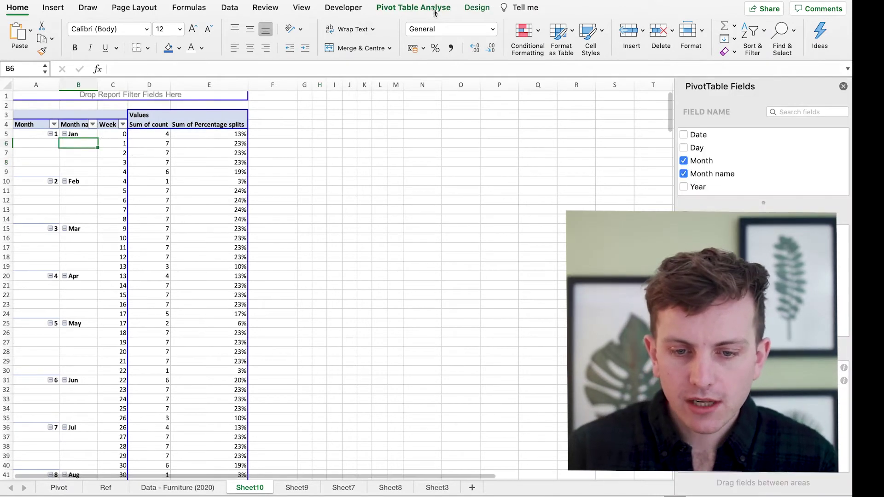
left_click(435, 10)
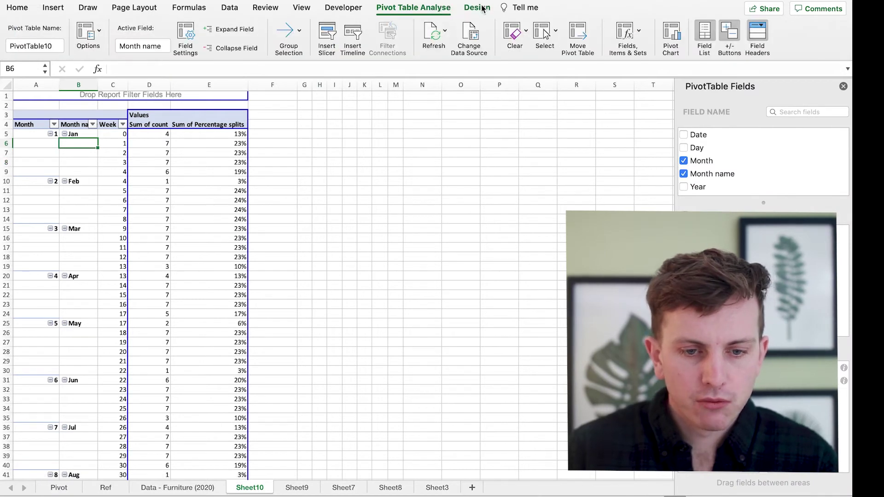
left_click(479, 8)
left_click(98, 35)
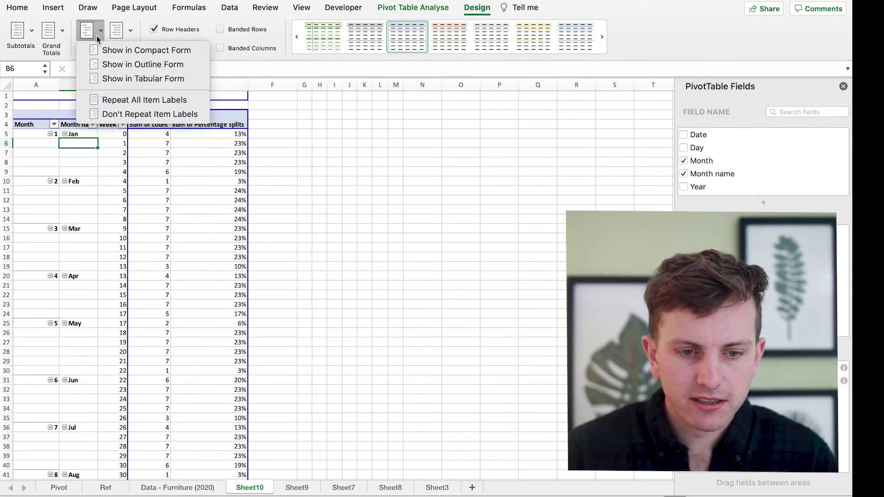
left_click(159, 101)
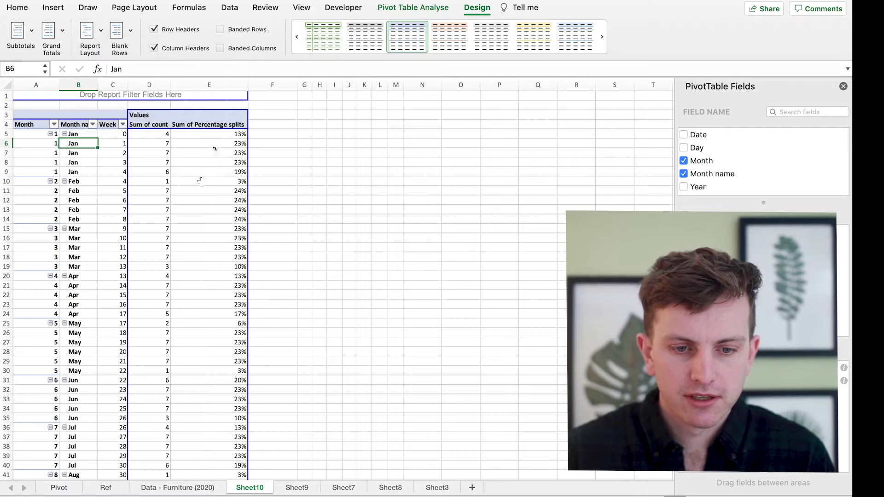
left_click(199, 180)
left_click(37, 162)
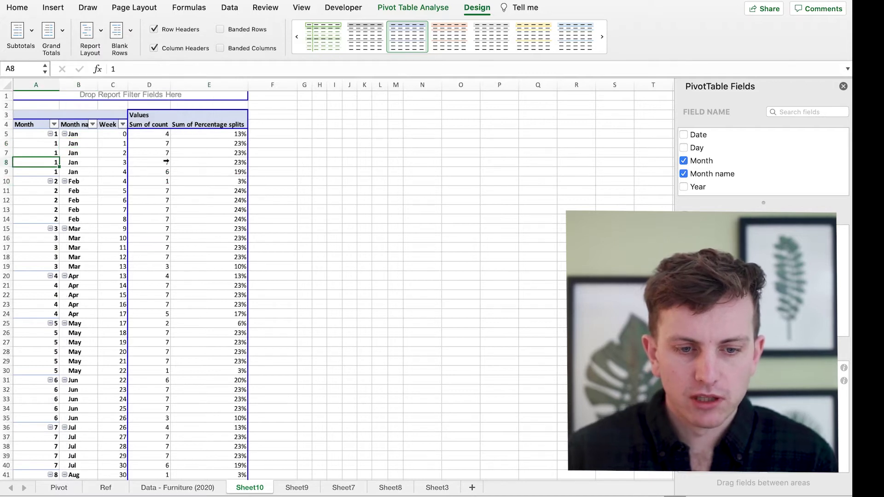
Select and review the Sum of count values from D5 down to the last PivotTable row
left_click(143, 134)
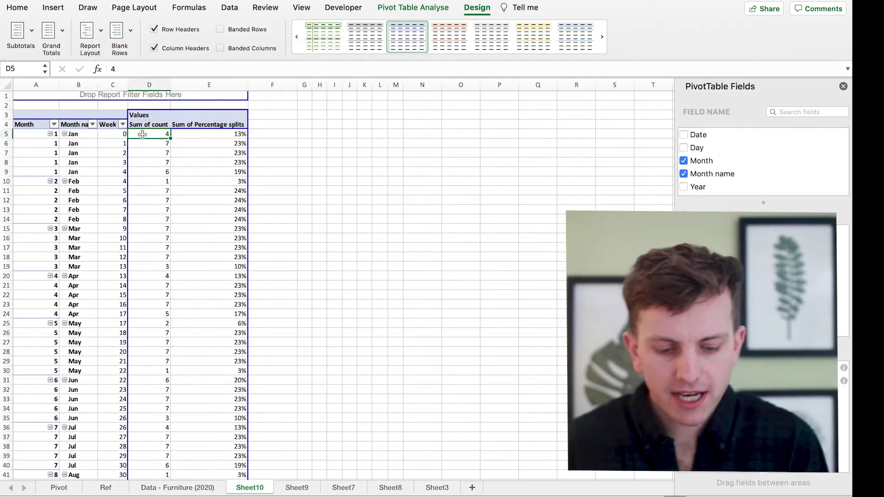
key("ctrl+shift+Down")
scroll(142, 134, "down", 3)
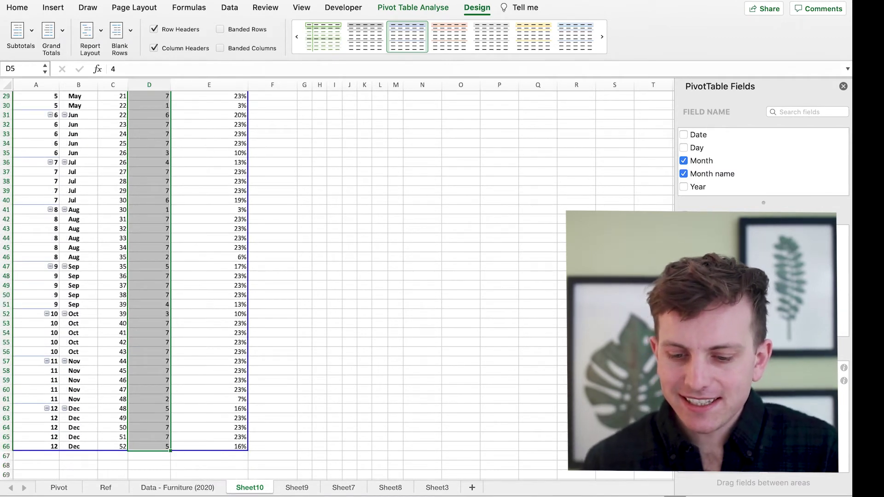
left_click(238, 289)
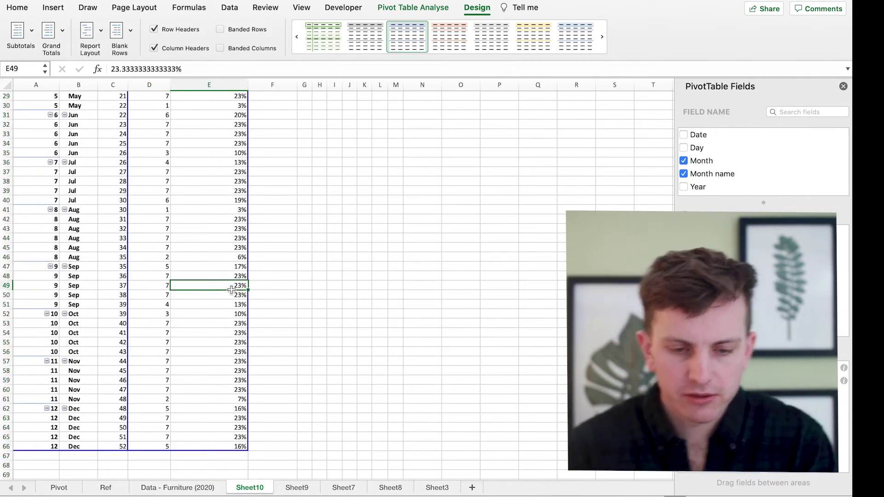
key("ctrl+Up")
key("Up")
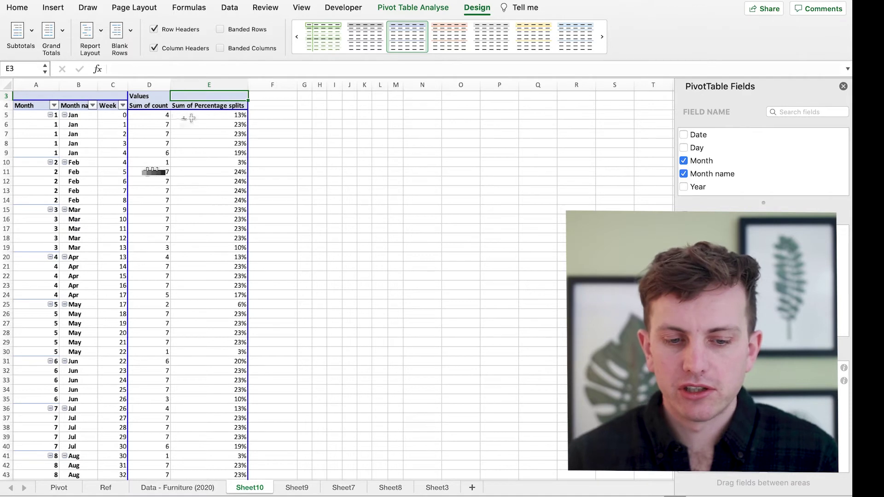
left_click(166, 113)
key("ctrl+shift+Down")
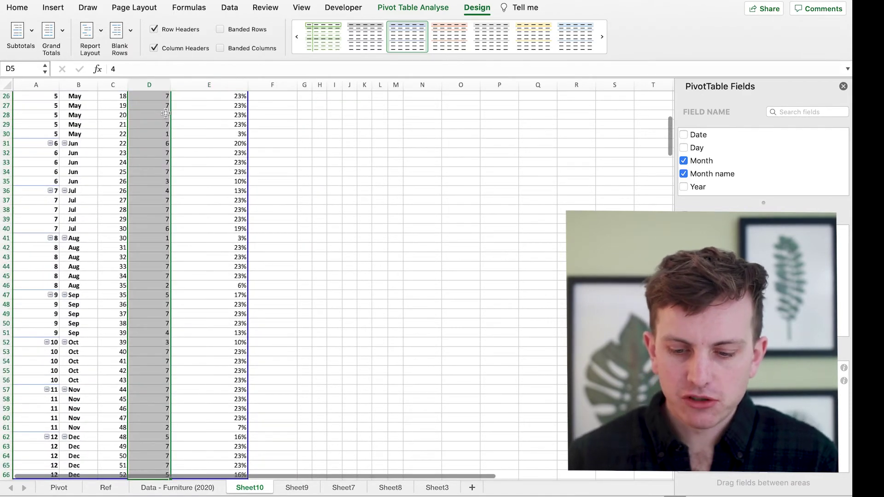
scroll(281, 113, "up", 5)
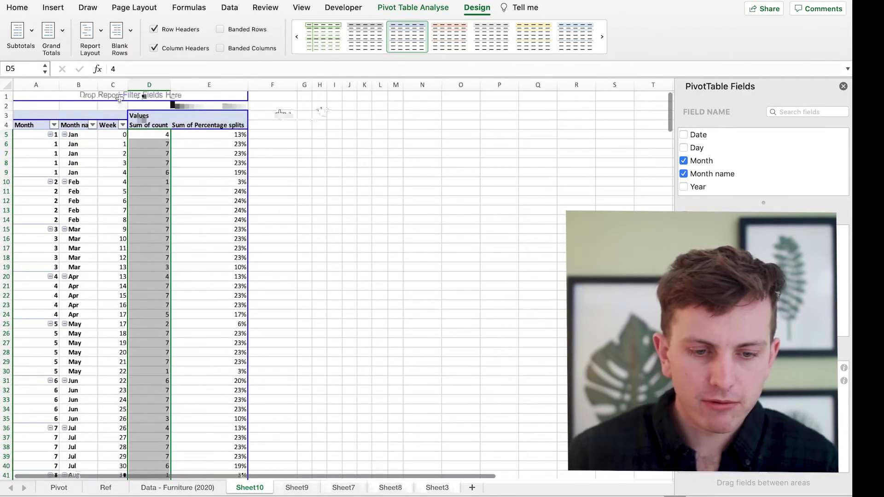
Widen the empty column G beside the PivotTable and enter 9 in G3
left_click_drag(312, 86, 349, 88)
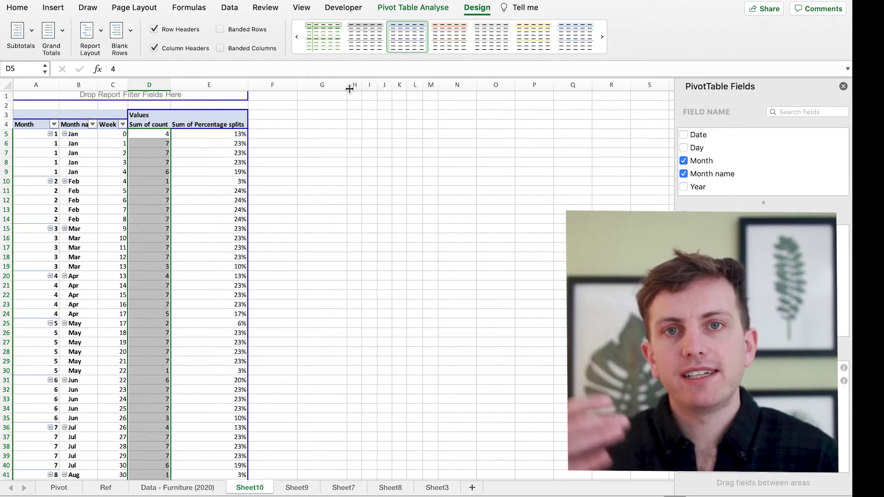
left_click(323, 113)
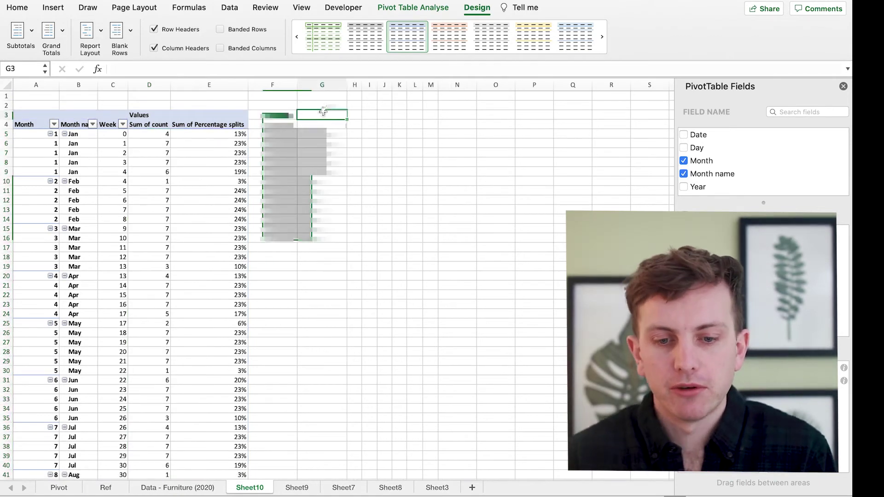
type("9")
key("Return")
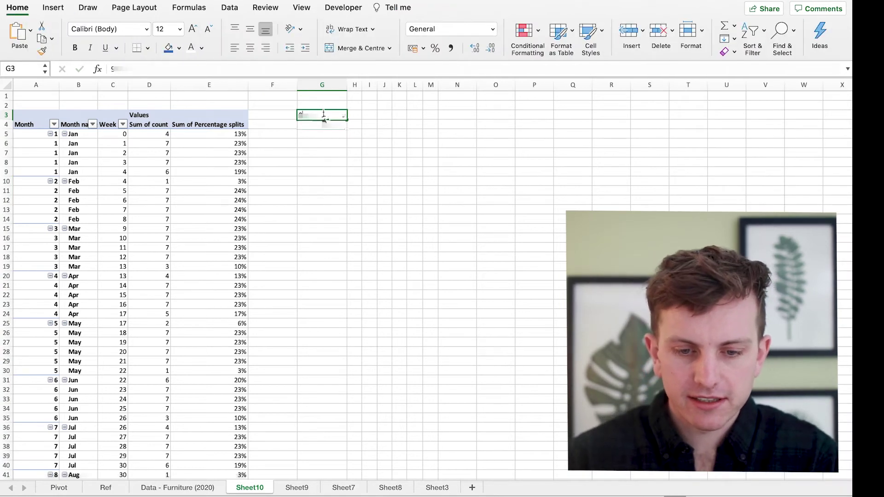
Select the Sum of count values from D5 down to count the PivotTable's week rows and enter 62 in G4
left_click(165, 133)
key("ctrl+shift+Down")
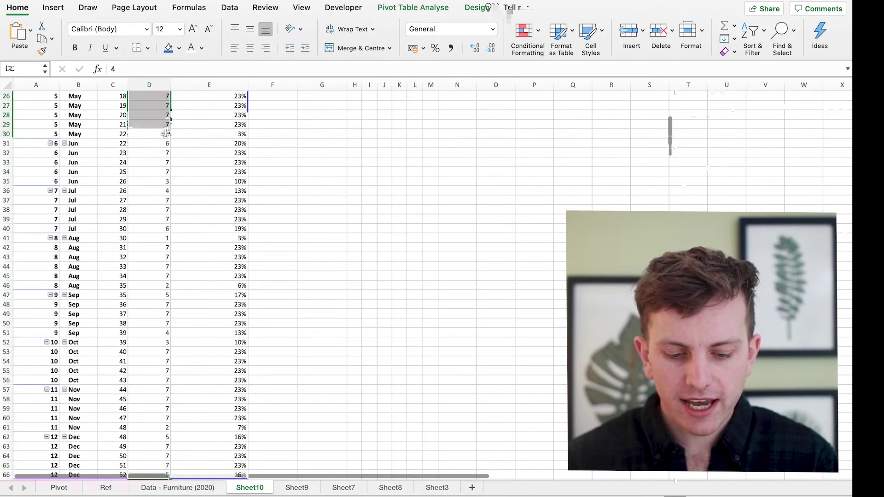
scroll(322, 276, "up", 10)
left_click(338, 121)
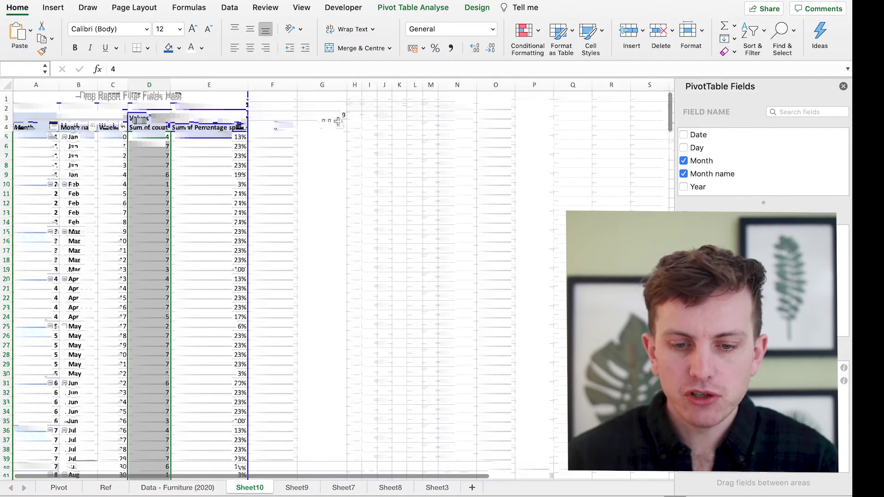
type("2")
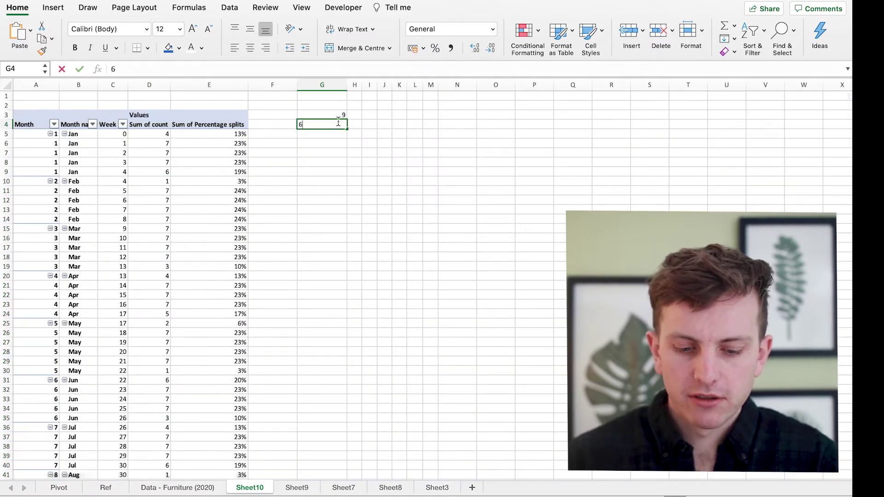
key("Return")
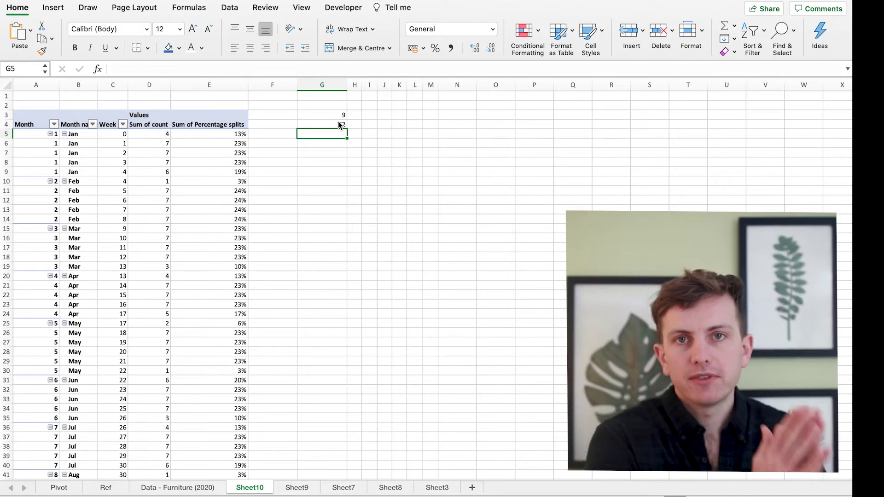
Check the Data - Furniture (2020) sheet and multiply the two counts on Sheet10 with =G3*G4 in G5
left_click(182, 487)
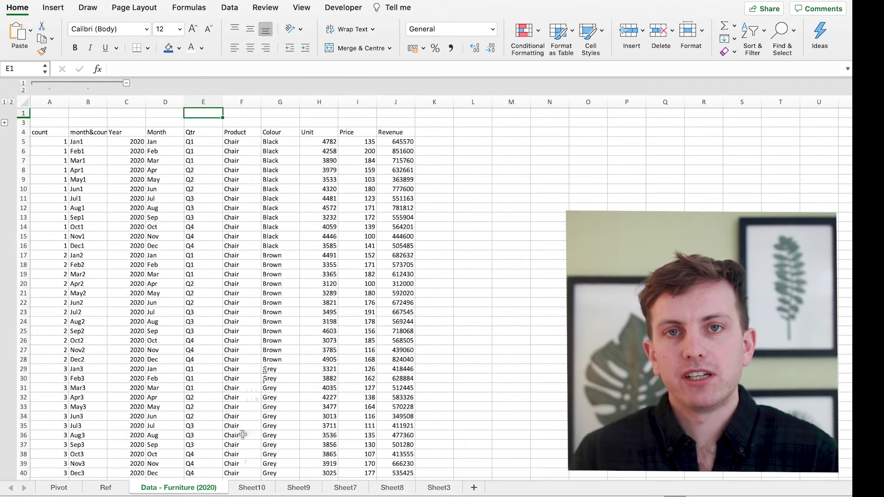
left_click(252, 487)
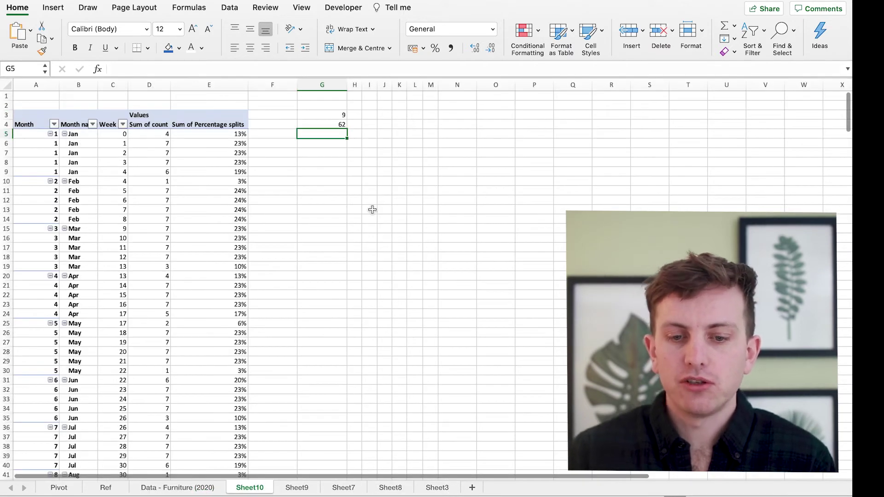
type("=")
key("Up")
key("Up")
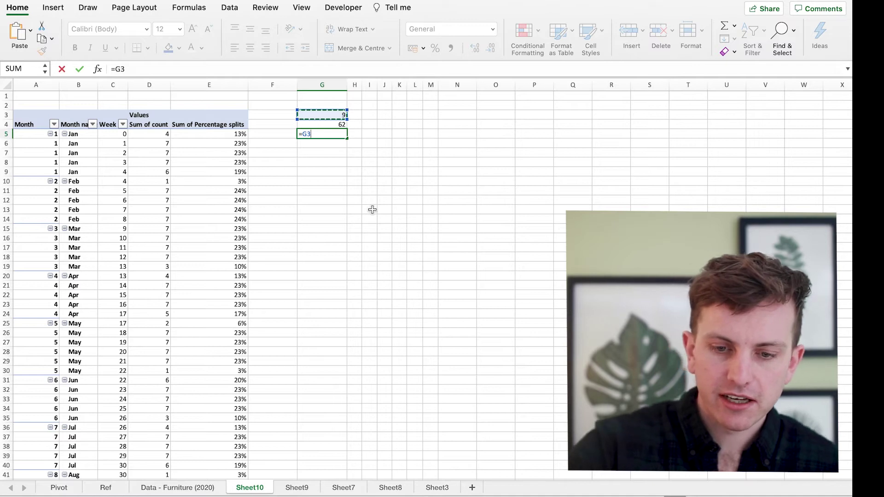
type("*")
key("Up")
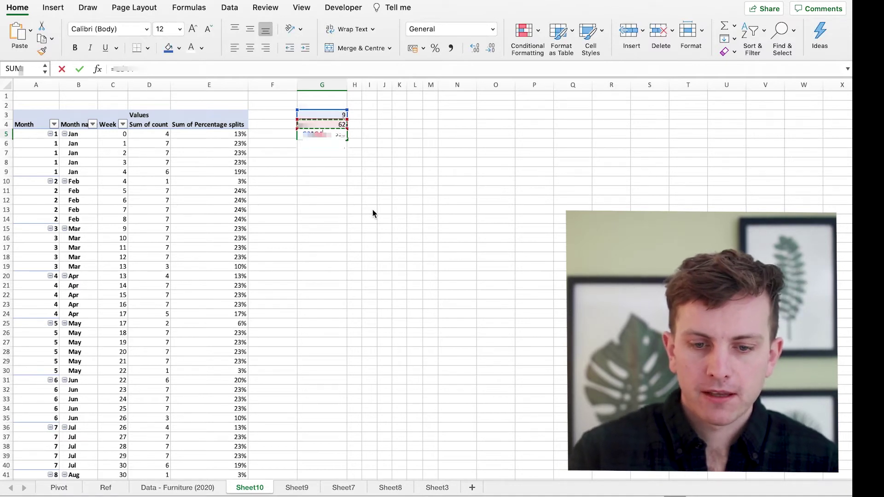
key("Return")
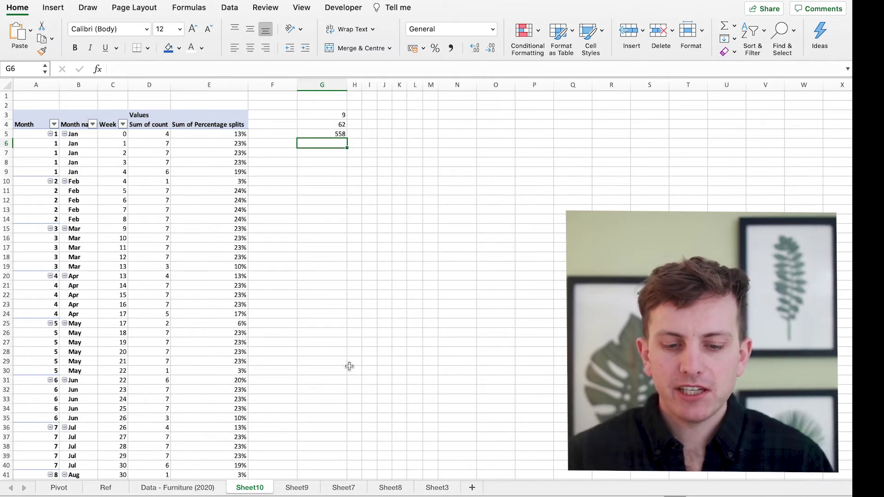
Add a new blank worksheet after Sheet10 and go to cell A558 on it
left_click(471, 488)
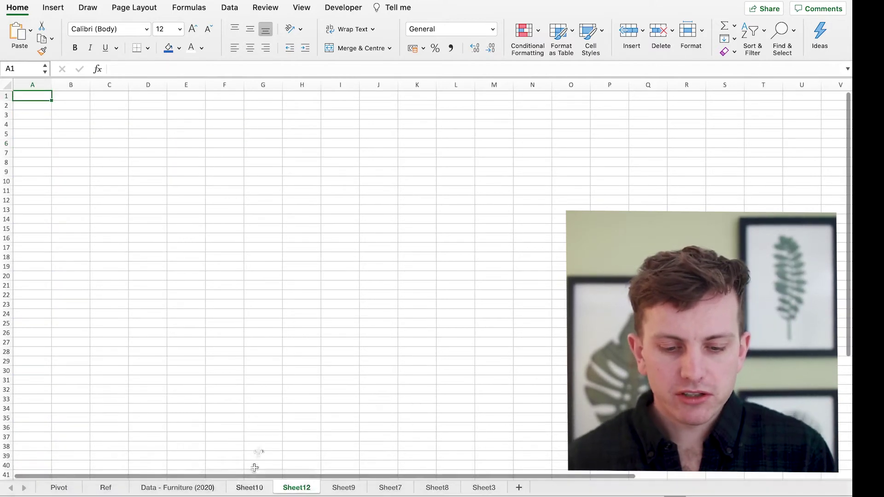
left_click(251, 486)
left_click(297, 487)
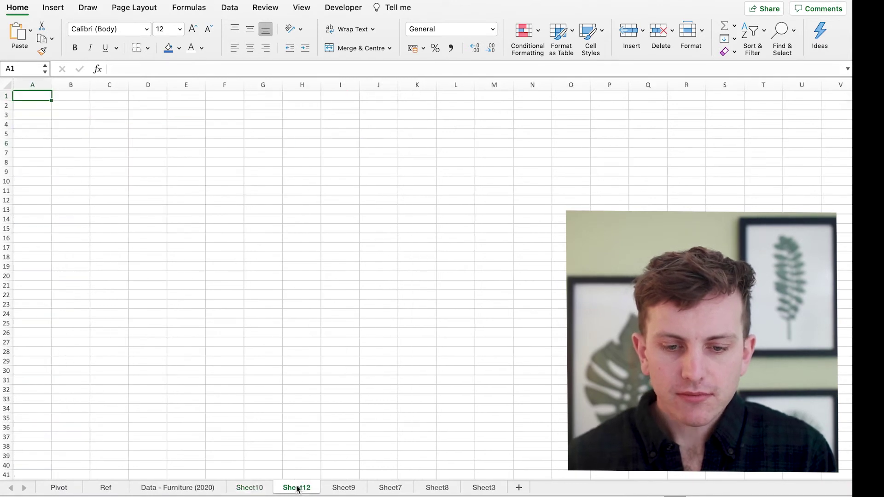
scroll(92, 371, "down", 20)
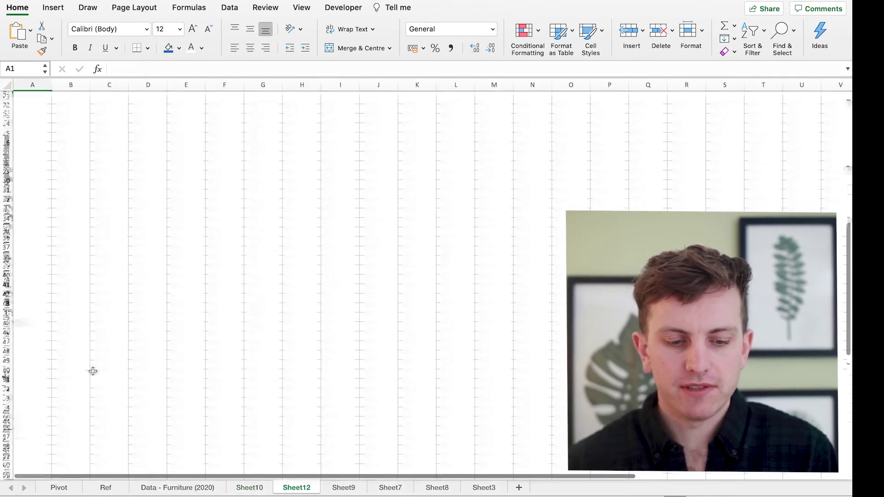
scroll(92, 371, "up", 20)
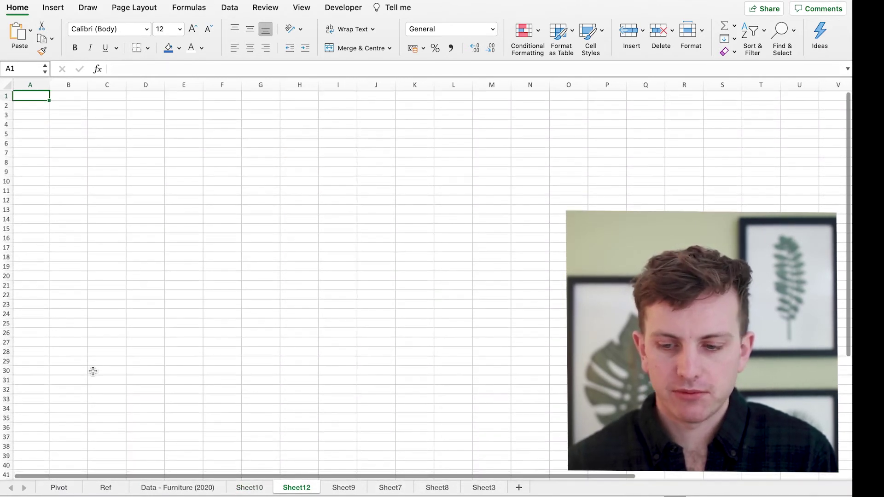
key("ctrl+g")
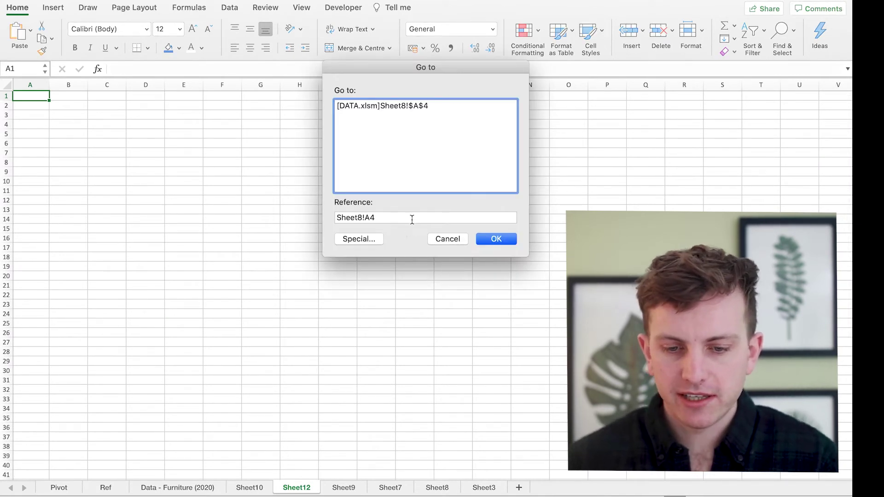
key("Tab")
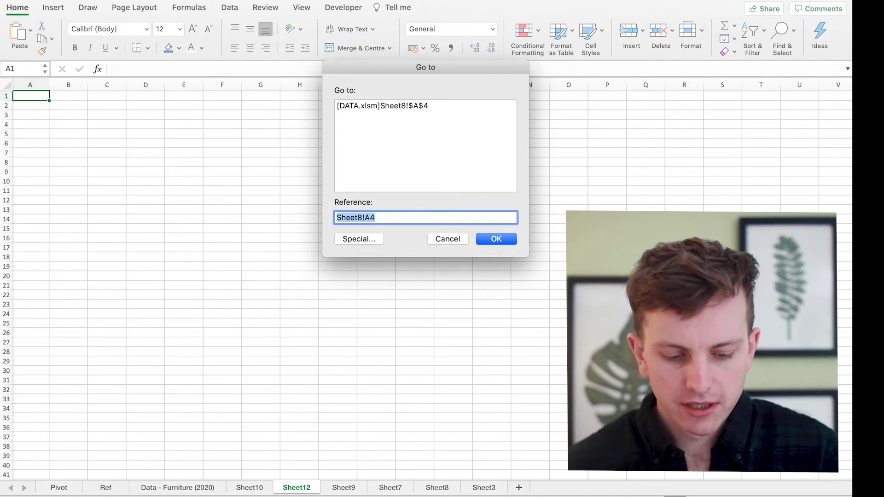
type("a558")
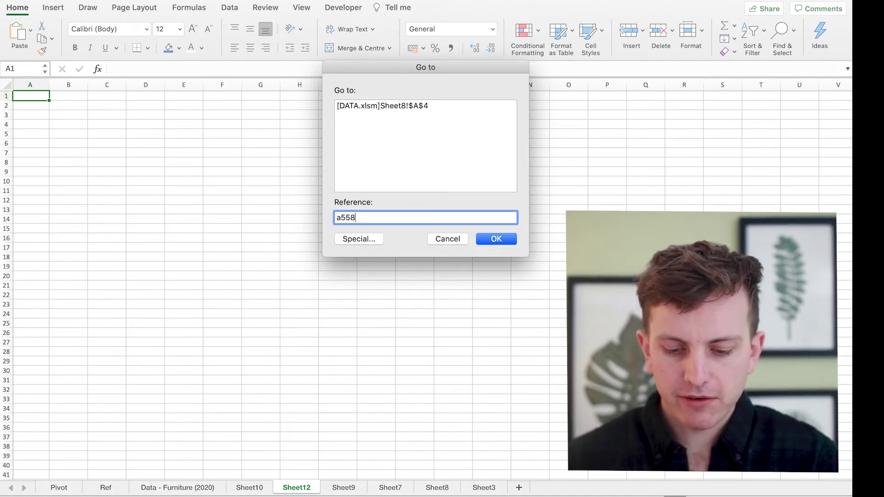
key("Return")
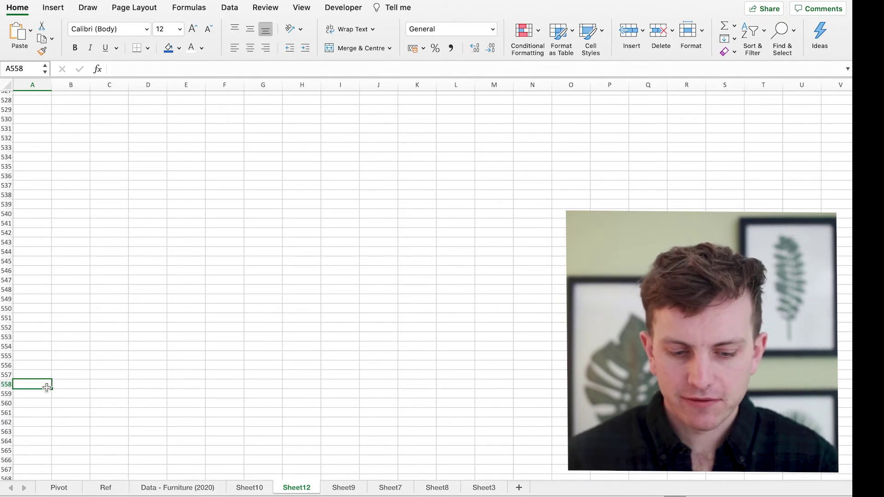
Enter 558 in A558 and the formula =A558-1 in A557
type("558")
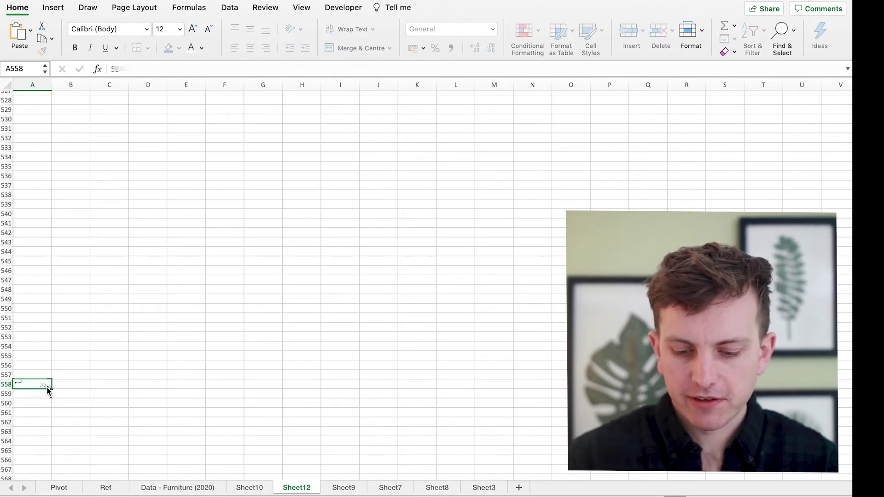
key("Up")
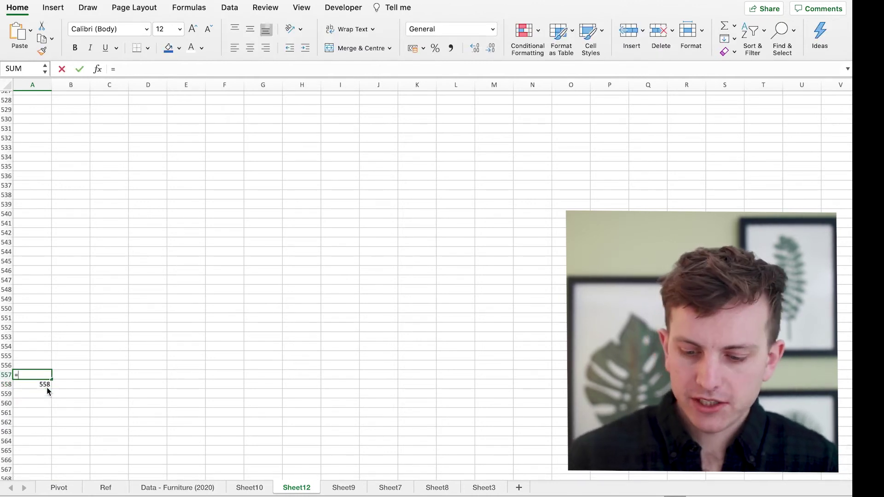
left_click(48, 390)
type("-1")
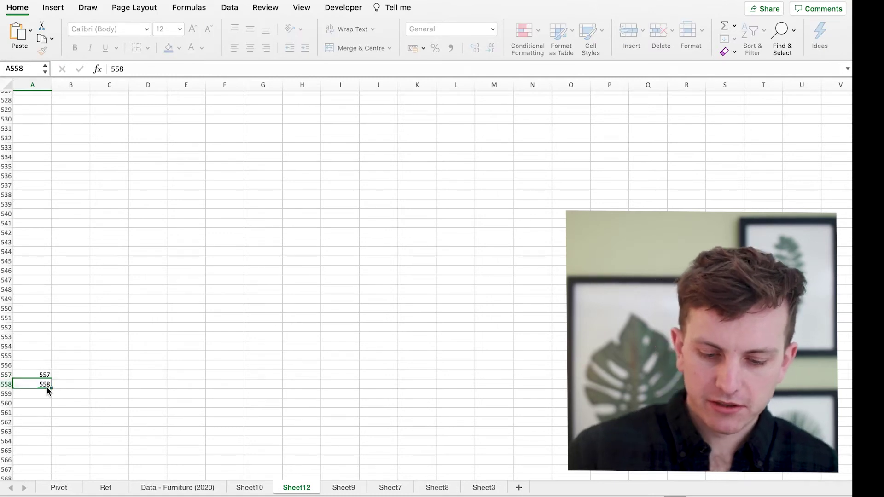
key("Return")
Copy the A557 formula up through column A to A1 to complete the descending number sequence
left_click(48, 372)
key("super+c")
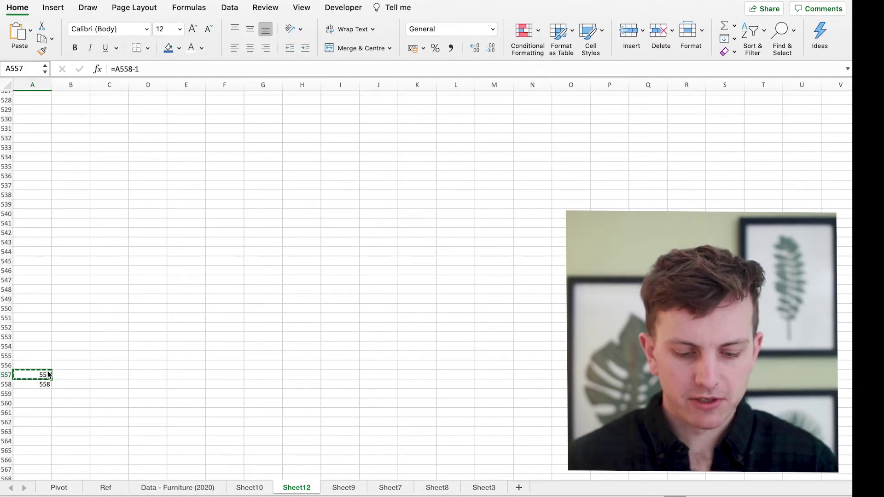
key("super+shift+Up")
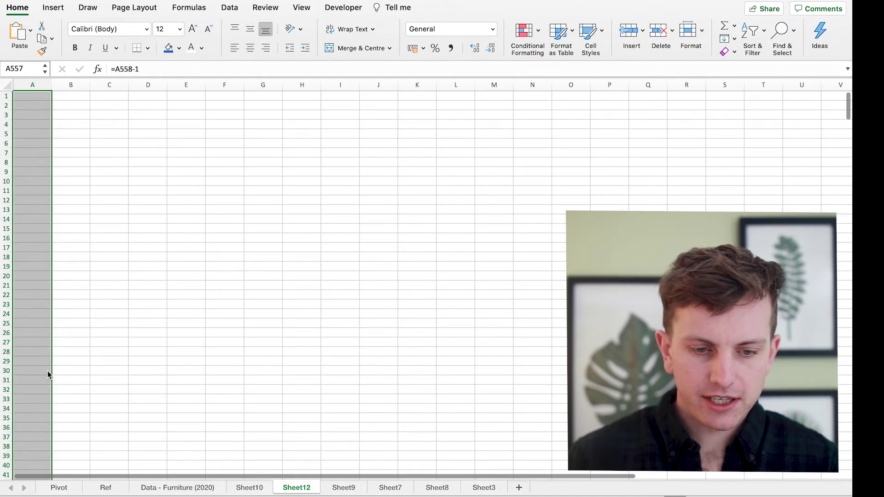
key("super+v")
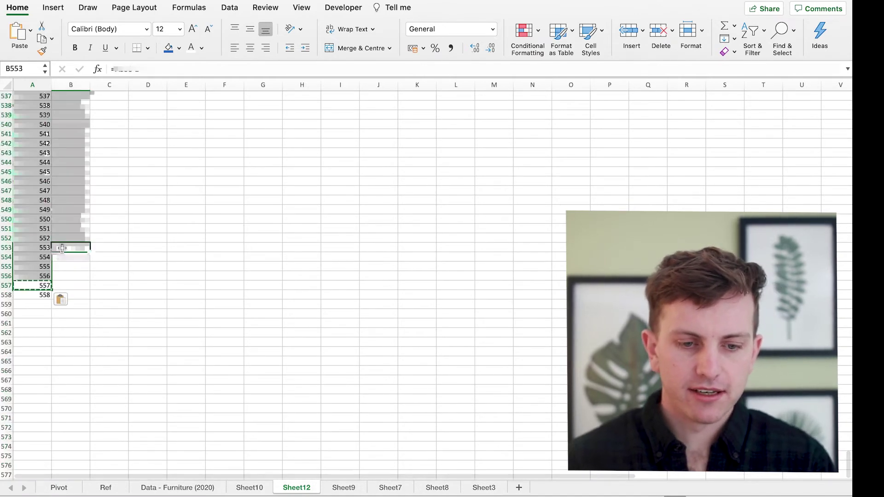
Enter 1 in B1 and 2 in B2 beside the number sequence
left_click(61, 249)
key("super+Up")
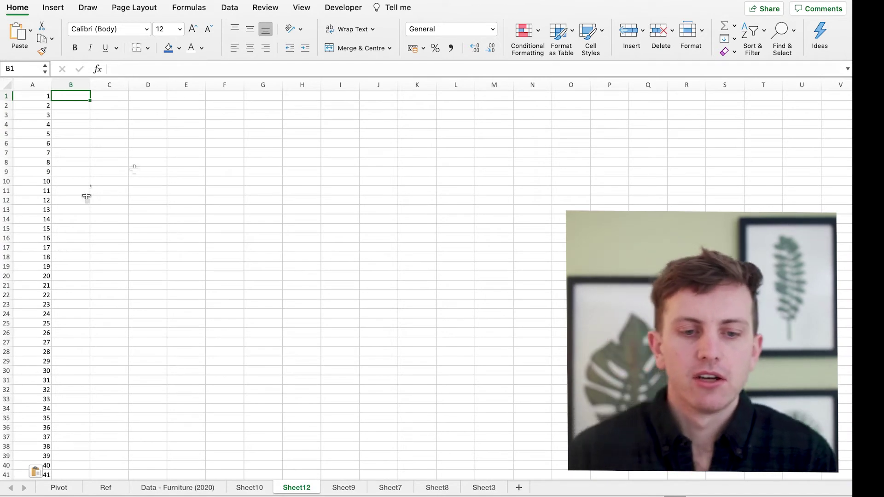
type("1")
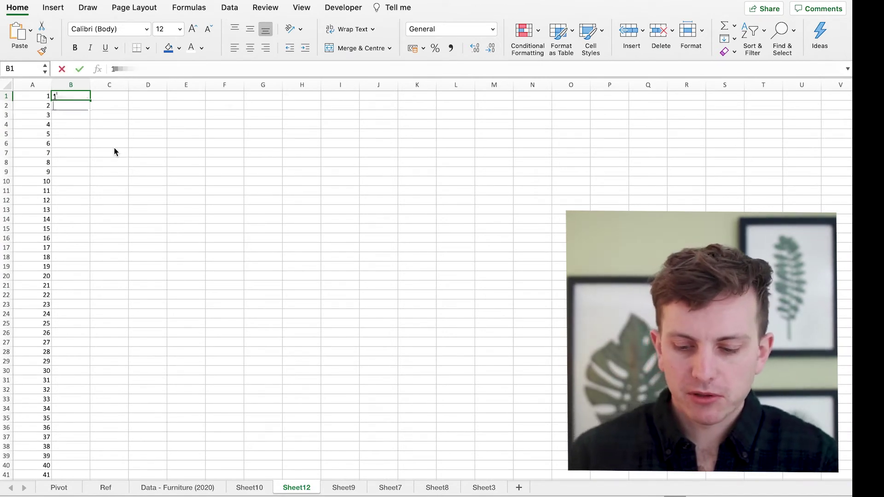
key("Return")
type("2")
key("Return")
Fill the 2 from B2 down alongside column A and clear all of column B
left_click_drag(82, 96, 80, 105)
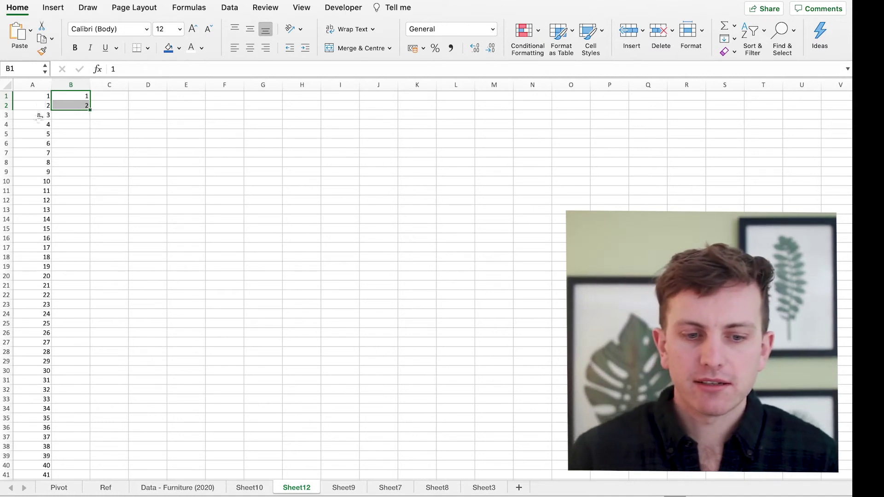
left_click_drag(36, 126, 36, 223)
left_click(105, 141)
left_click(85, 106)
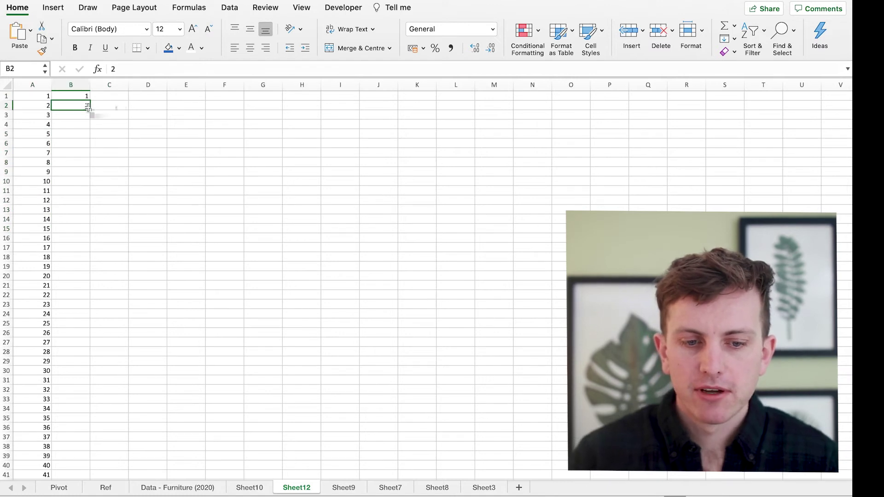
double_click(90, 110)
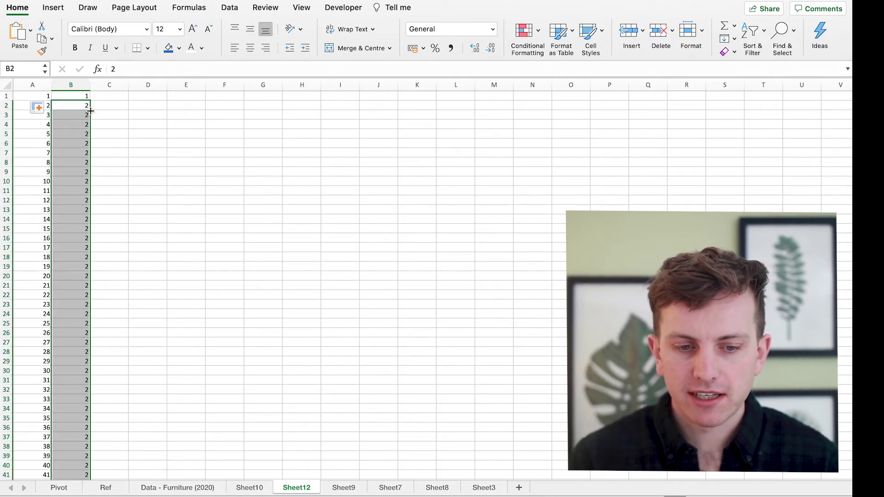
left_click_drag(152, 286, 166, 134)
left_click(81, 86)
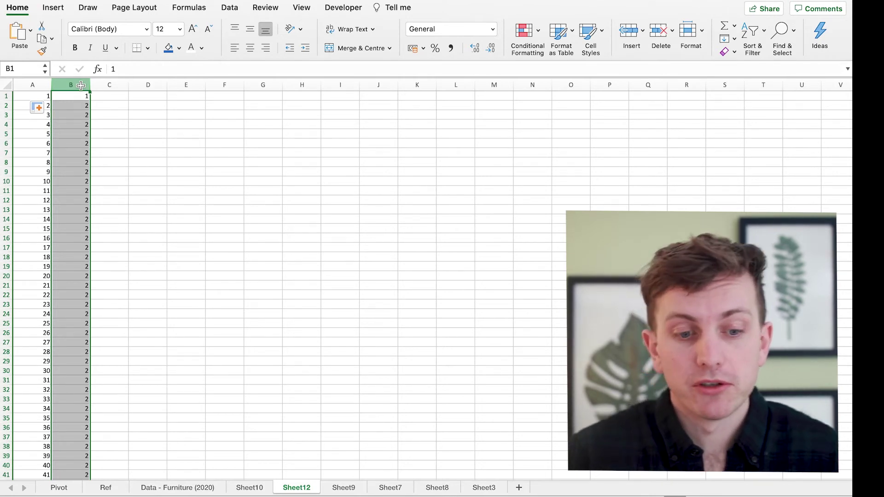
key("Delete")
Insert a blank row above the number sequence for headers
left_click(44, 96)
key("Delete")
key("shift+space")
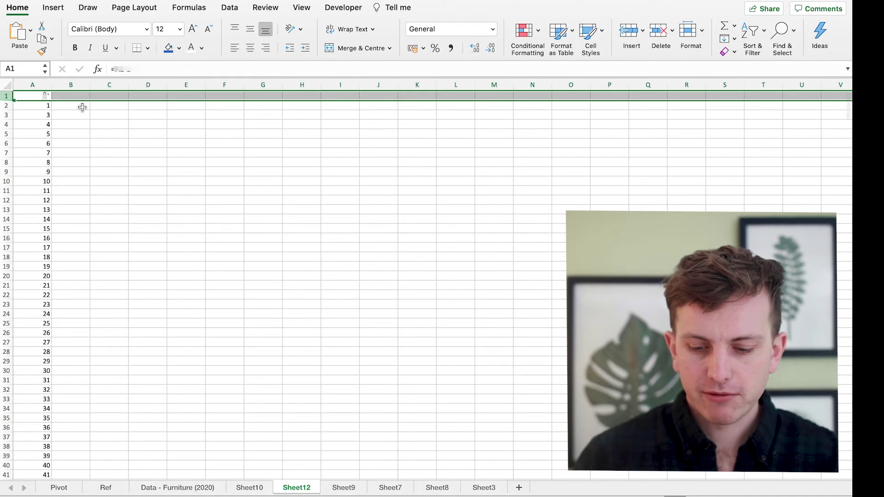
key("ctrl+shift+equal")
Enter 1 in B2 and copy it down column B to row 63, beside the numbers 1 to 62
left_click(88, 107)
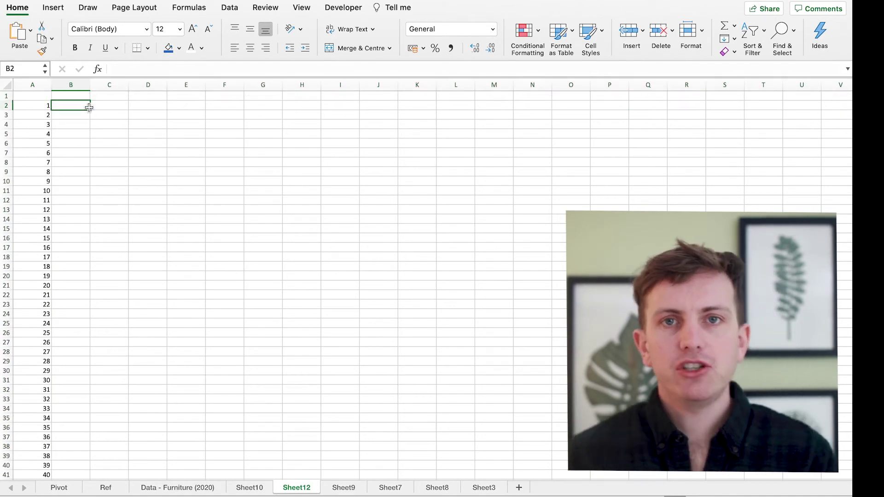
mouse_move(88, 108)
left_mouse_down()
mouse_move(155, 132)
mouse_move(73, 105)
left_mouse_up()
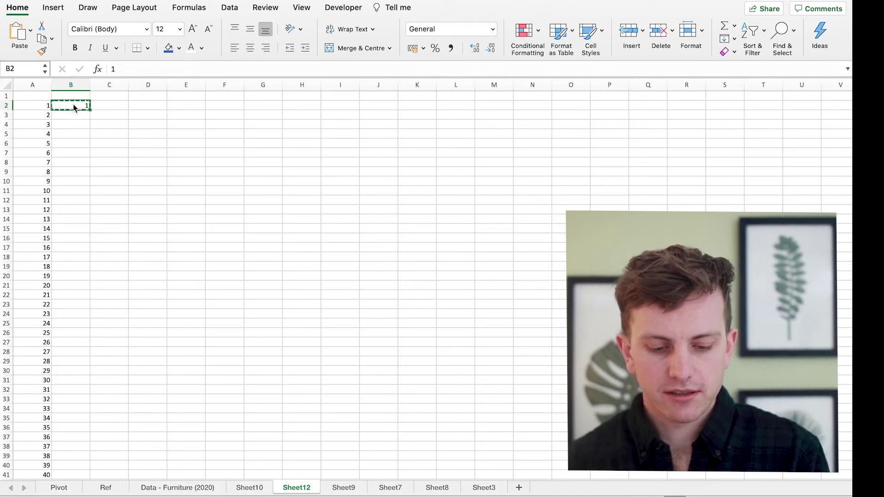
key("ctrl+c")
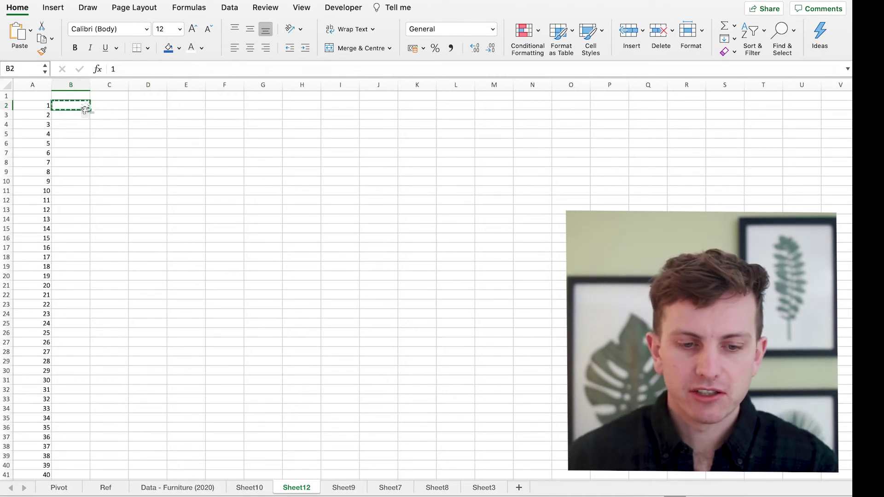
left_click_drag(84, 119, 72, 433)
key("ctrl+v")
scroll(92, 414, "up", 10)
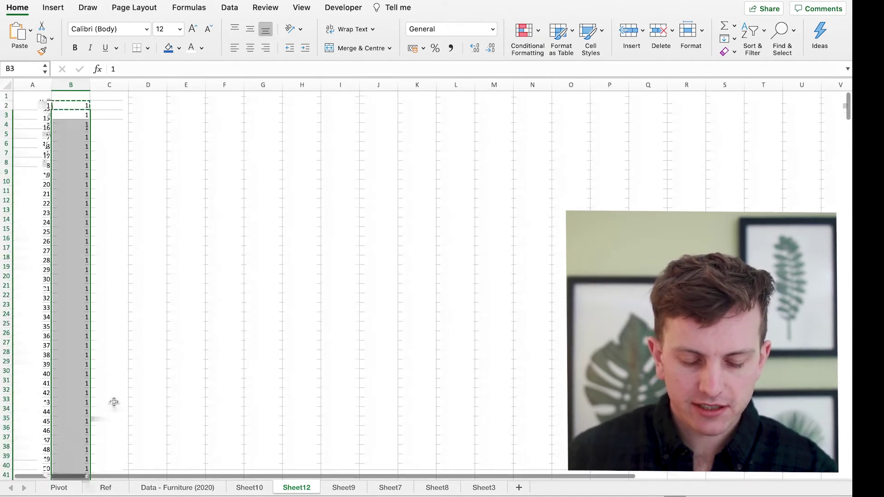
scroll(64, 387, "down", 10)
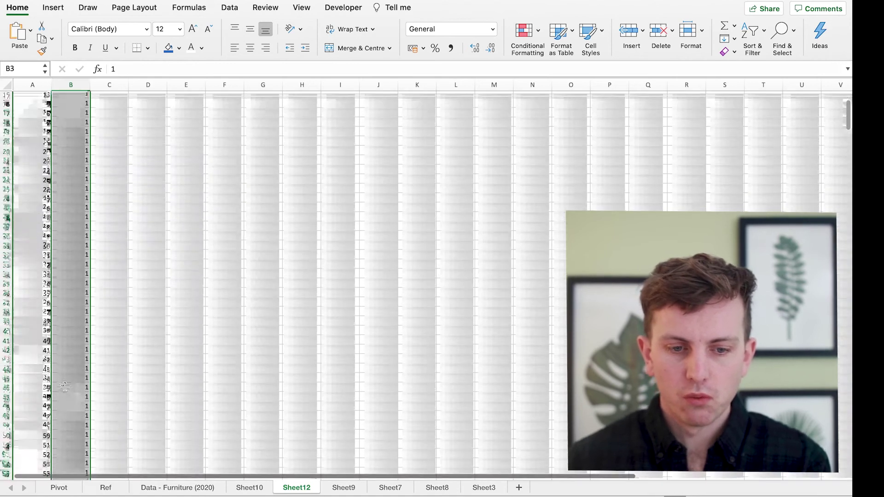
Enter =B2+1 in B64 and fill it down column B alongside the rest of the number sequence
left_click(79, 403)
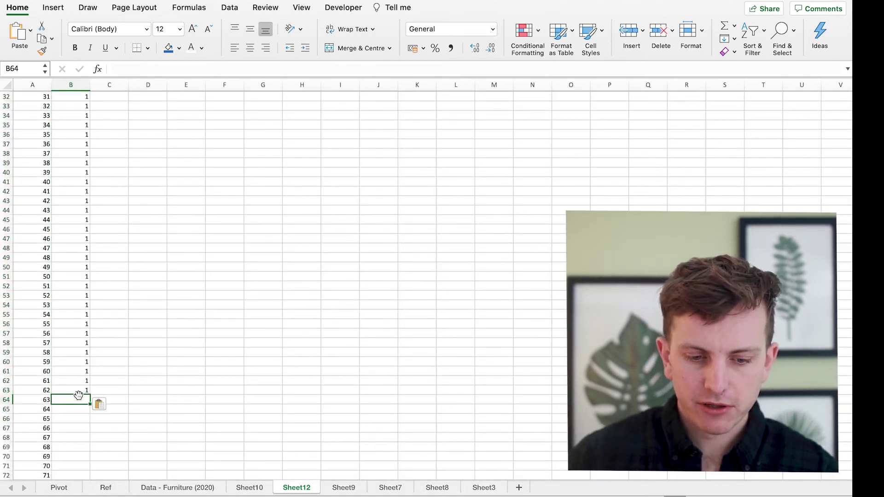
type("=")
scroll(97, 128, "up", 10)
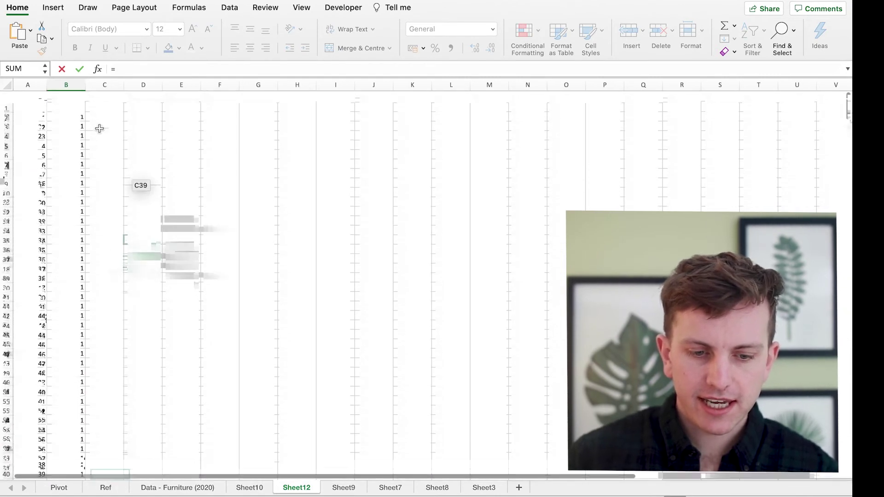
left_click(80, 107)
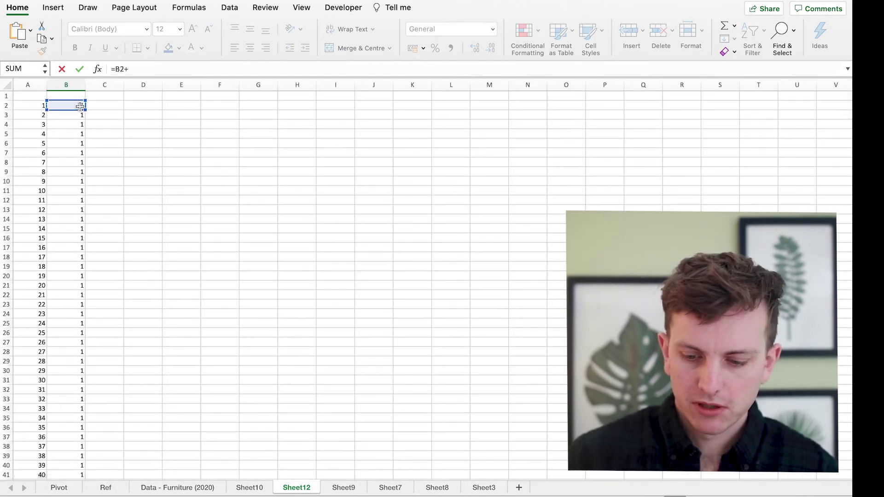
key("Return")
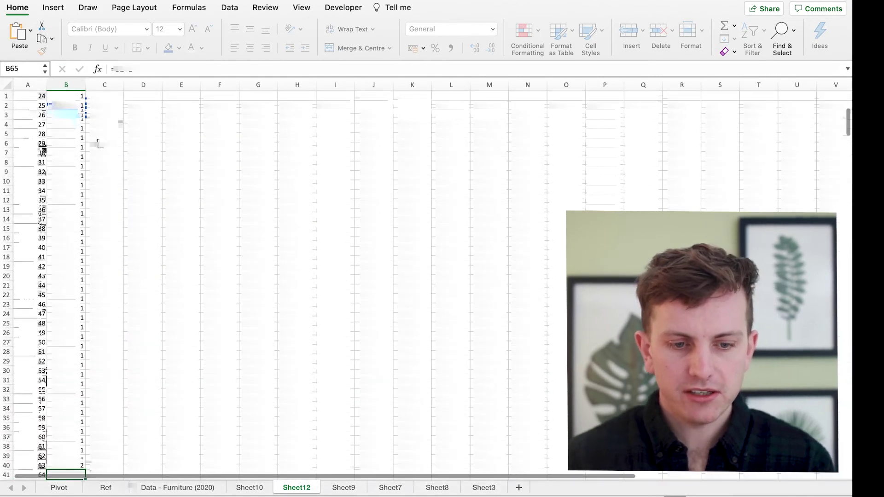
left_click(84, 282)
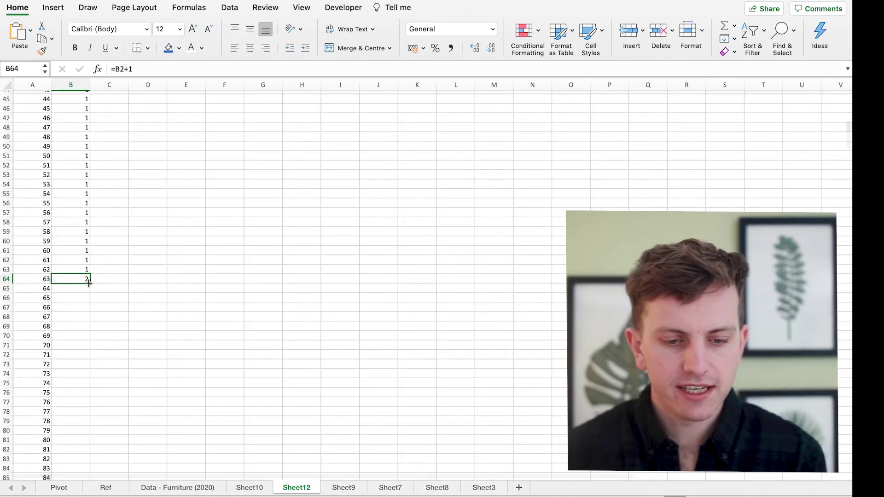
double_click(89, 283)
Check the group number at the end of column B and return to the start of the column
left_click(78, 238)
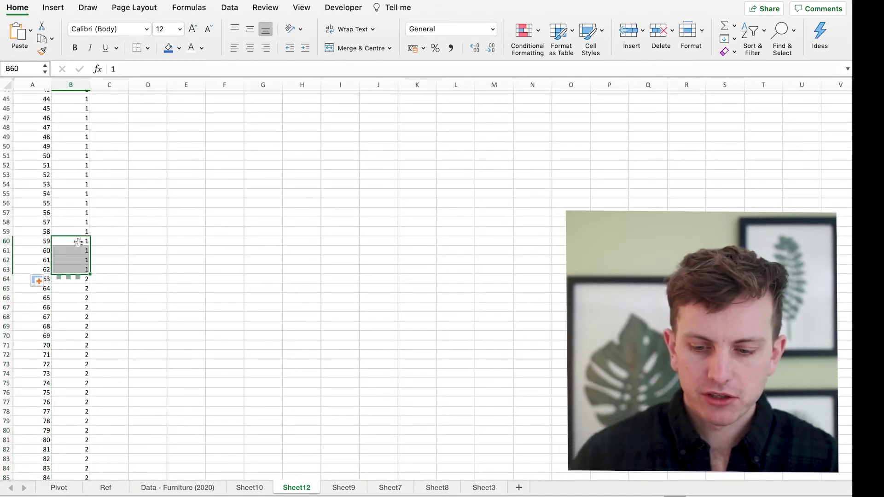
key("ctrl+Down")
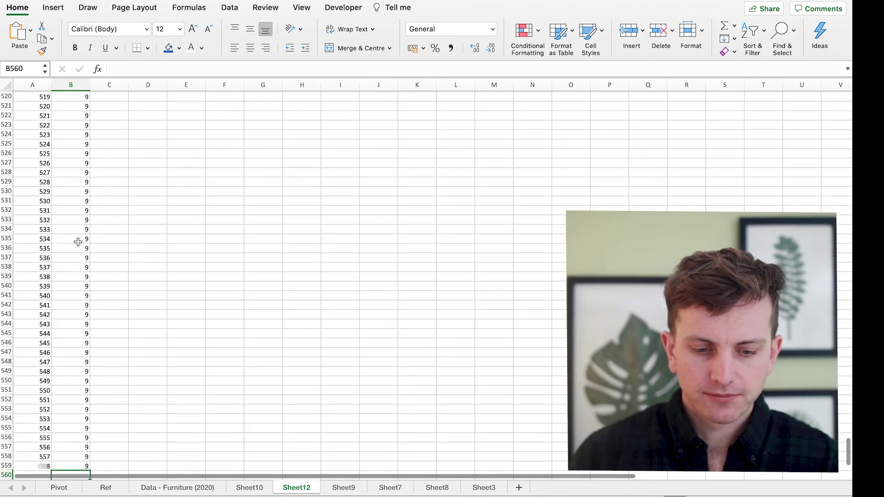
key("Up")
key("Up")
key("ctrl+Up")
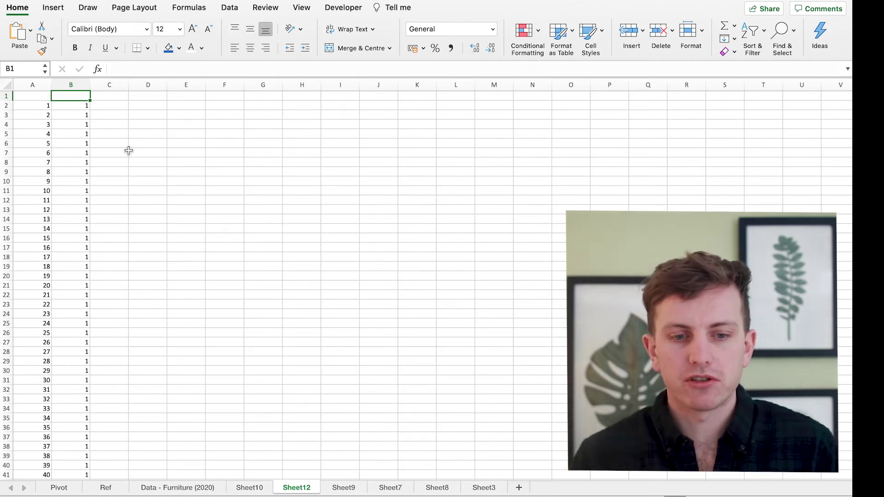
Copy the pivot table's data rows for all months from Sheet10 and paste them into Sheet12 starting at D2
left_click(251, 487)
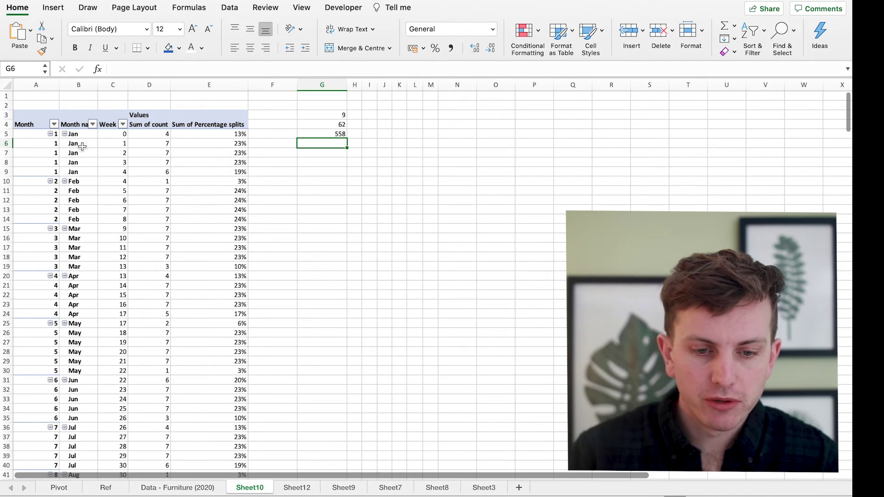
left_click(32, 135)
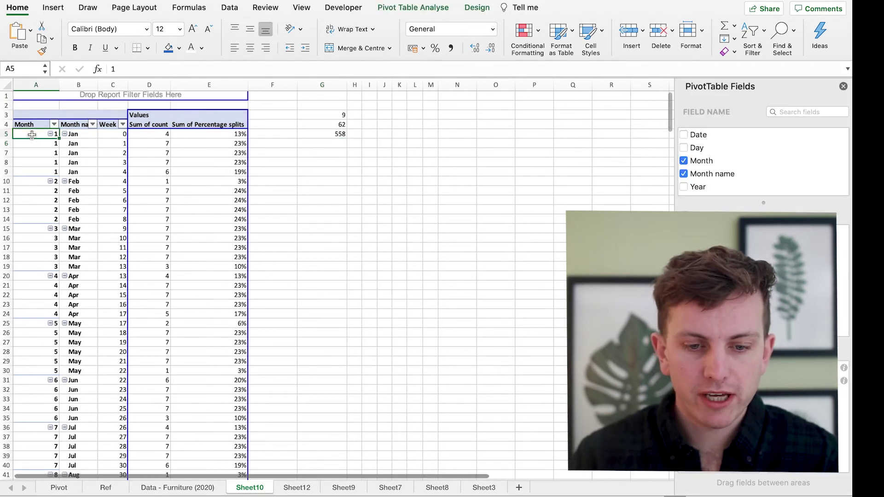
left_click_drag(32, 134, 218, 474)
scroll(218, 434, "up", 10)
key("ctrl+c")
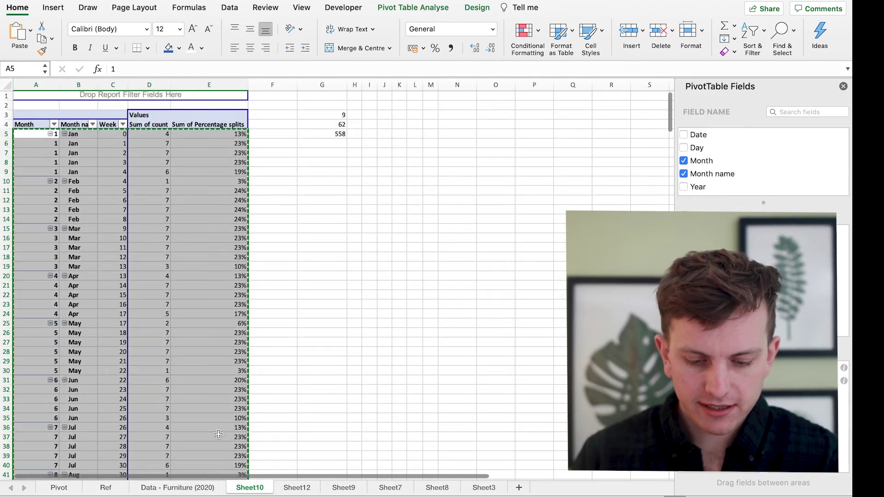
key("ctrl+Page_Down")
key("ctrl+v")
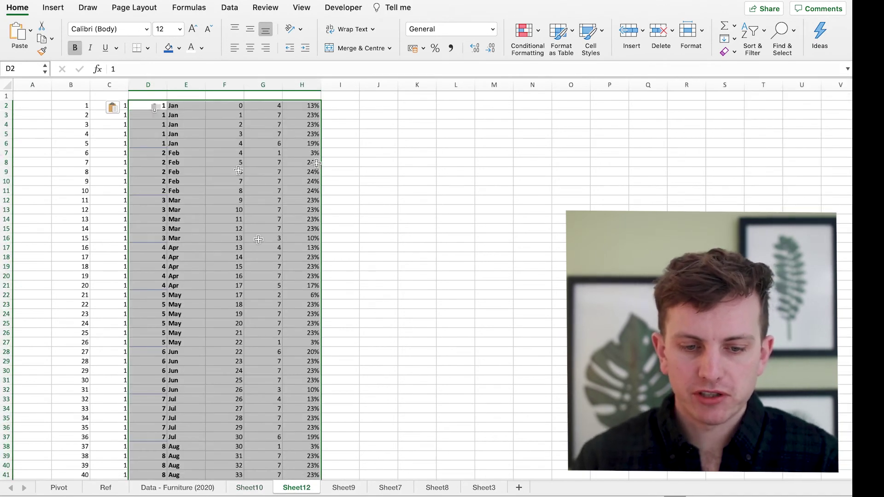
Enter =D2 in D64, directly beneath the pasted weekly rows
scroll(258, 239, "down", 10)
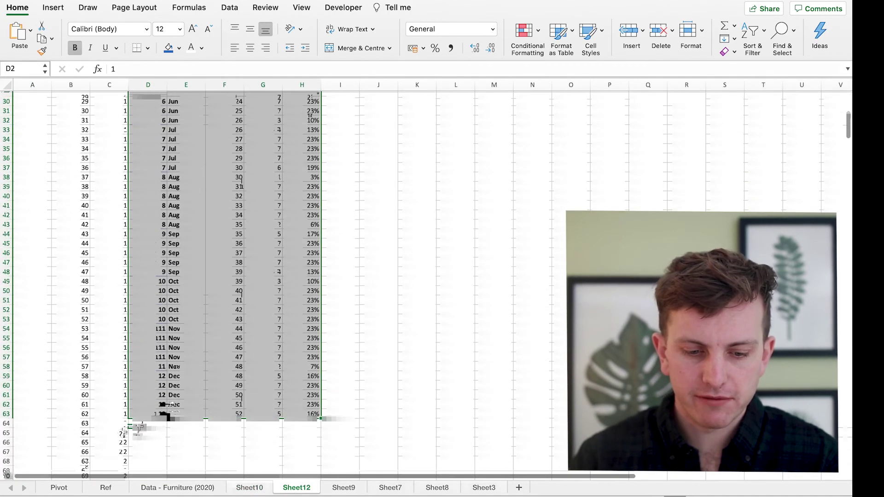
left_click(122, 410)
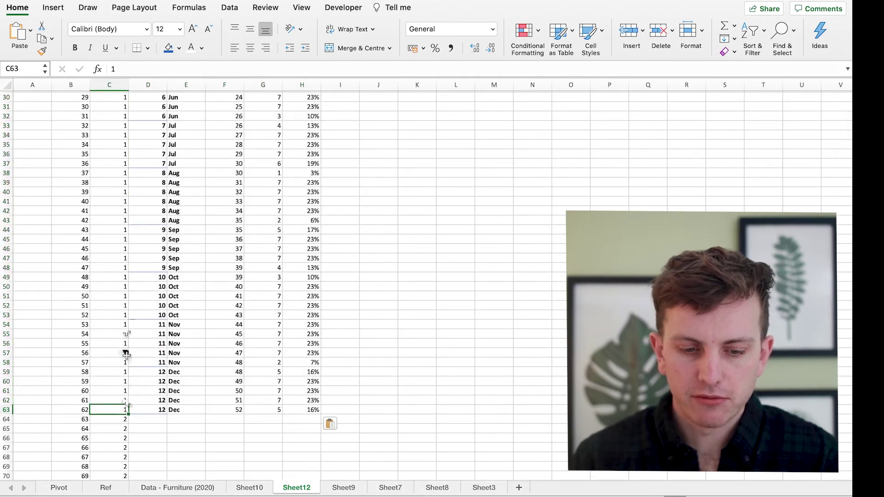
left_click(145, 419)
type("=")
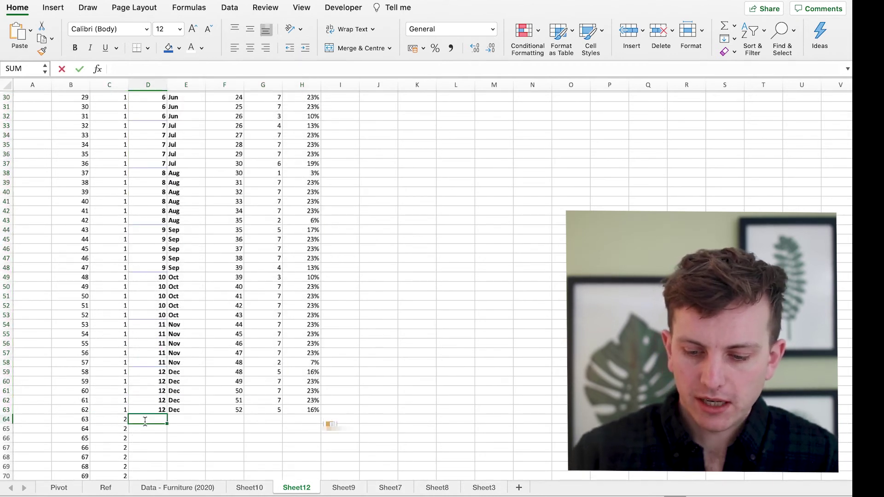
scroll(191, 368, "up", 10)
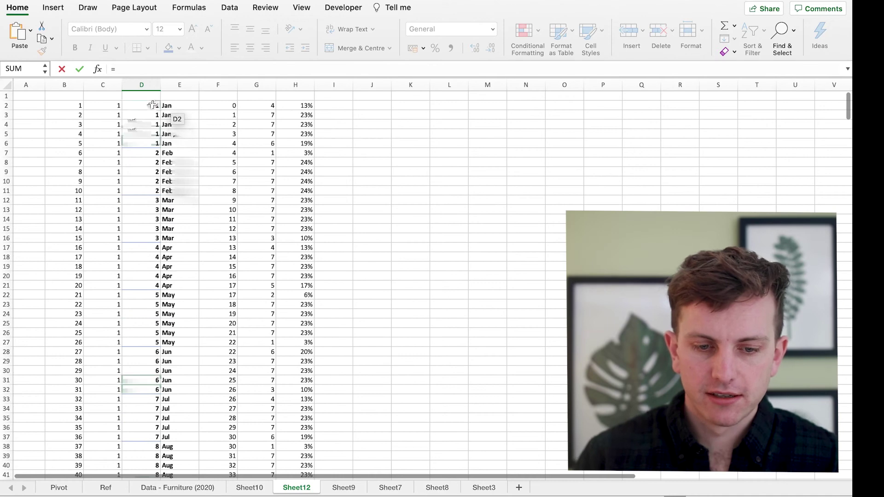
left_click(132, 98)
key("Escape")
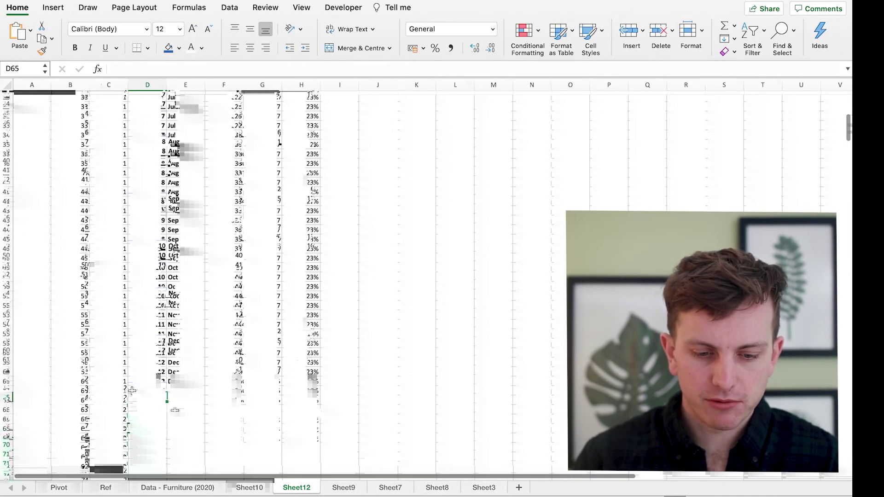
left_click(152, 375)
type("=")
key("ctrl+Up")
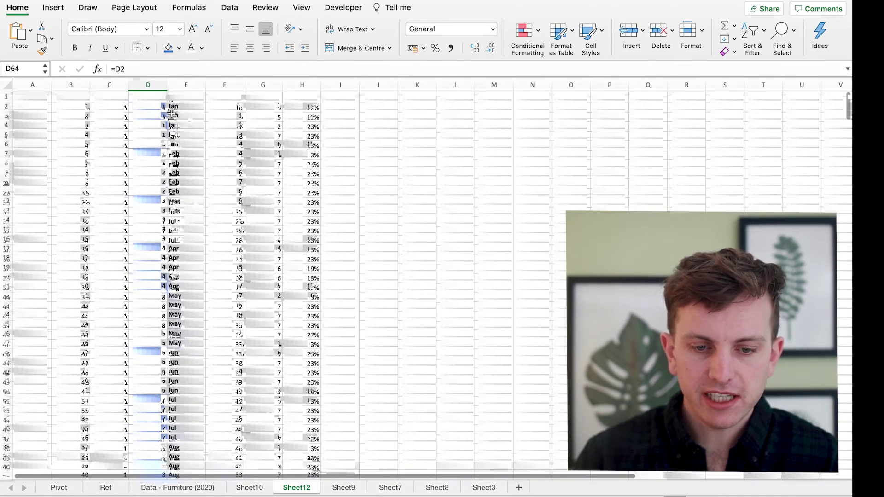
key("Return")
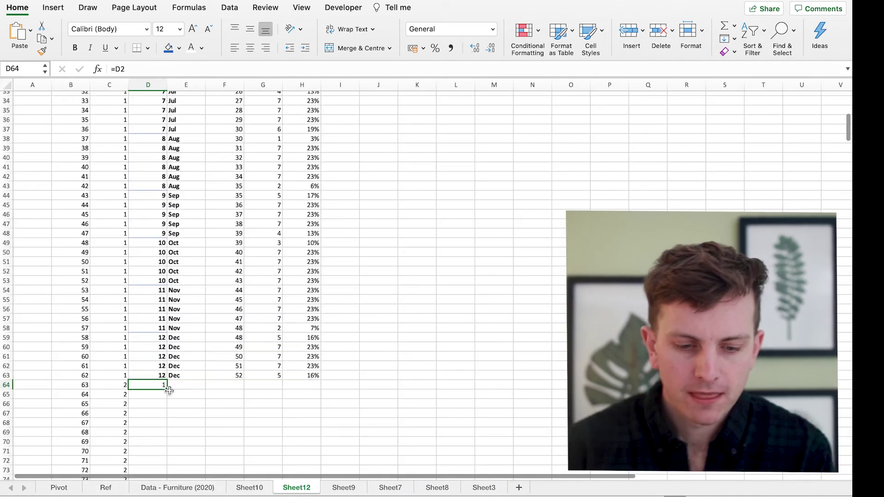
Fill the D64 formula across to H64 and down alongside the full number sequence
left_click_drag(167, 389, 323, 391)
double_click(320, 389)
left_click(400, 301)
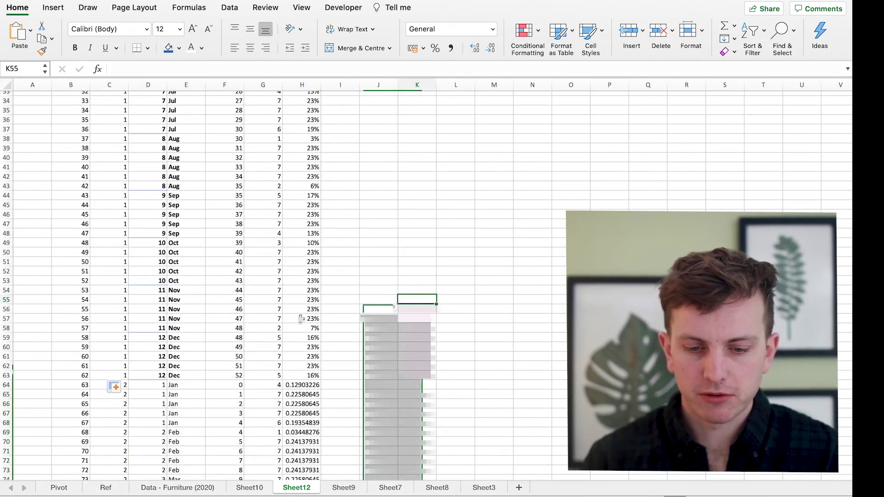
scroll(258, 316, "up", 10)
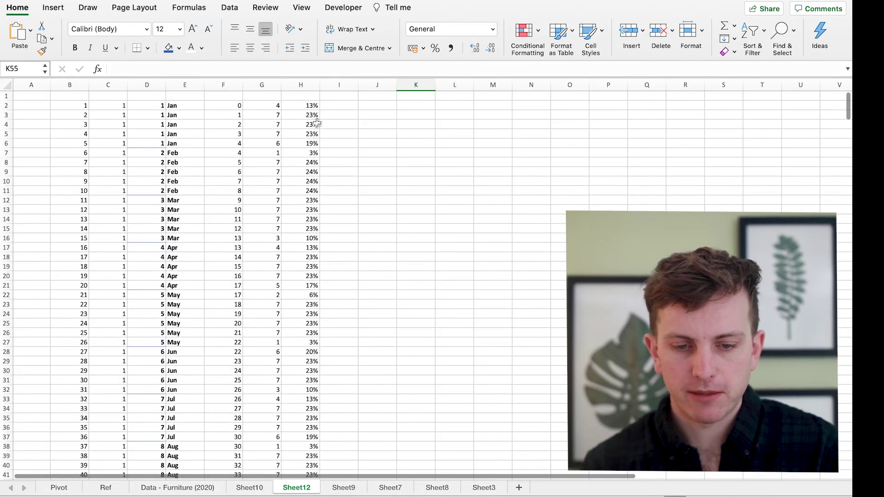
Widen the month&count column on the Data - Furniture (2020) sheet and examine the count values and month&count formula
left_click(352, 107)
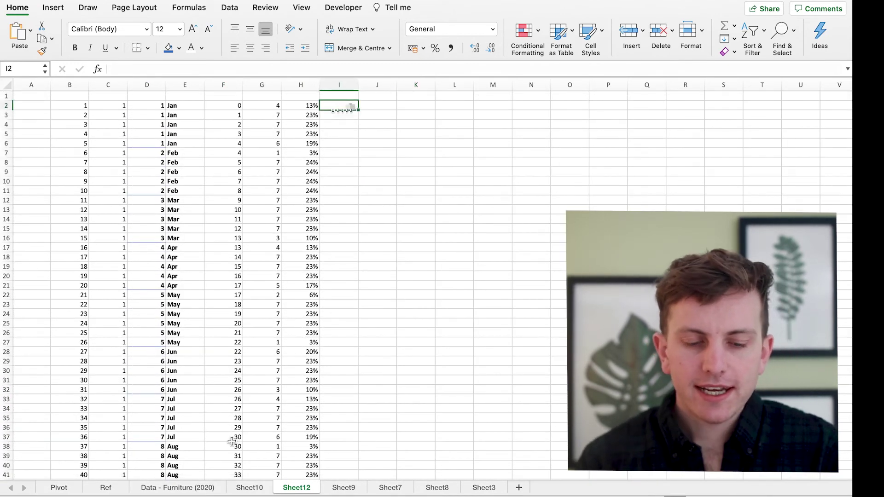
left_click(205, 490)
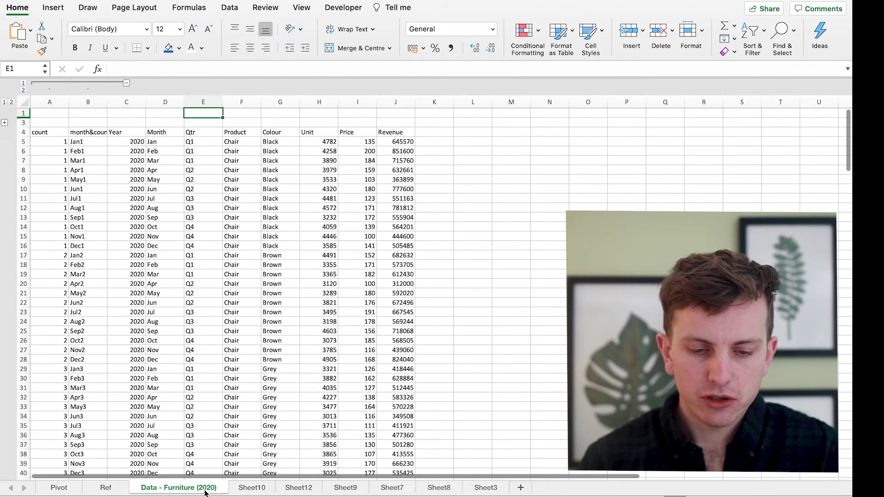
left_click_drag(107, 102, 125, 103)
left_click(110, 132)
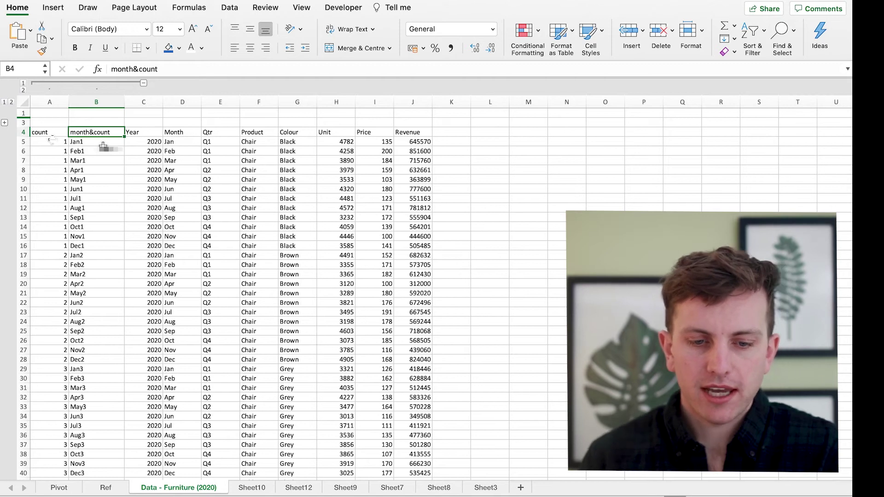
left_click_drag(50, 141, 49, 247)
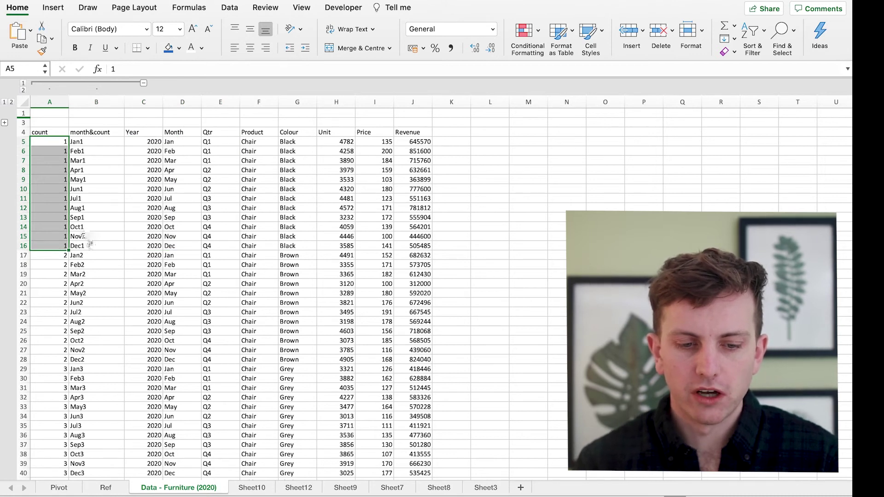
left_click(102, 140)
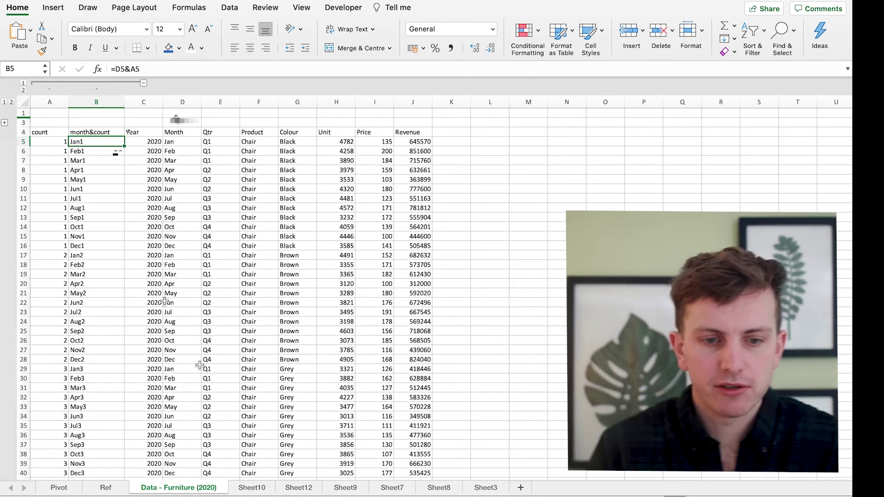
Build the month&count key in Sheet12 with =E2&C2 in A2 and fill it down column A alongside the existing rows
left_click(299, 487)
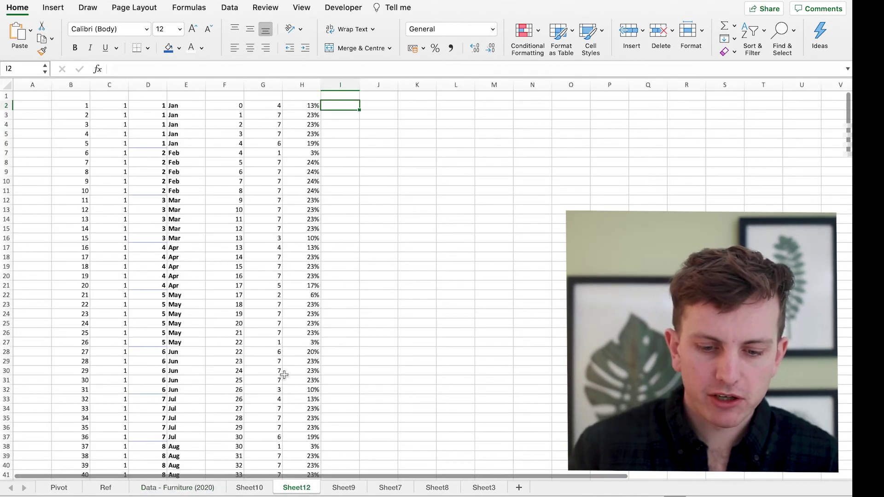
left_click(40, 106)
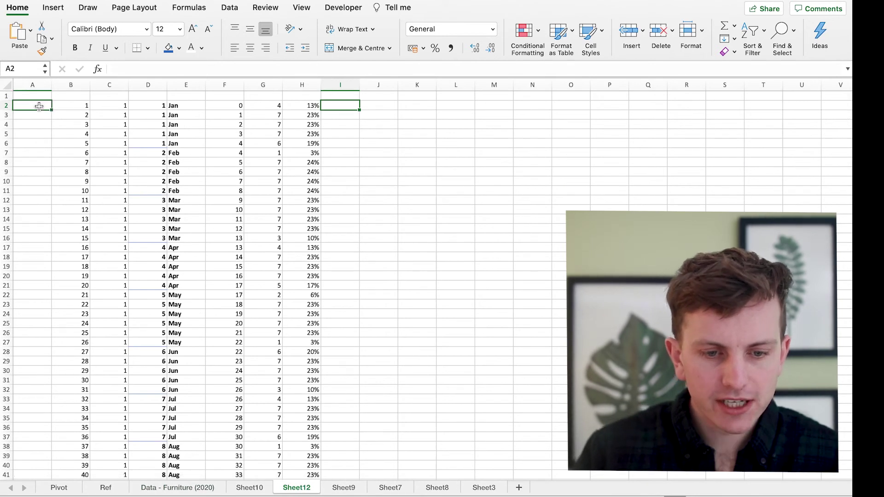
type("=")
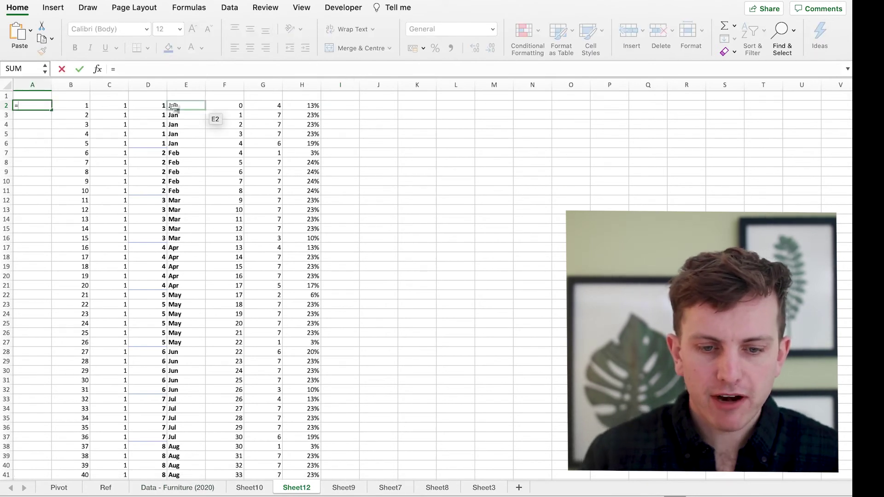
left_click(182, 105)
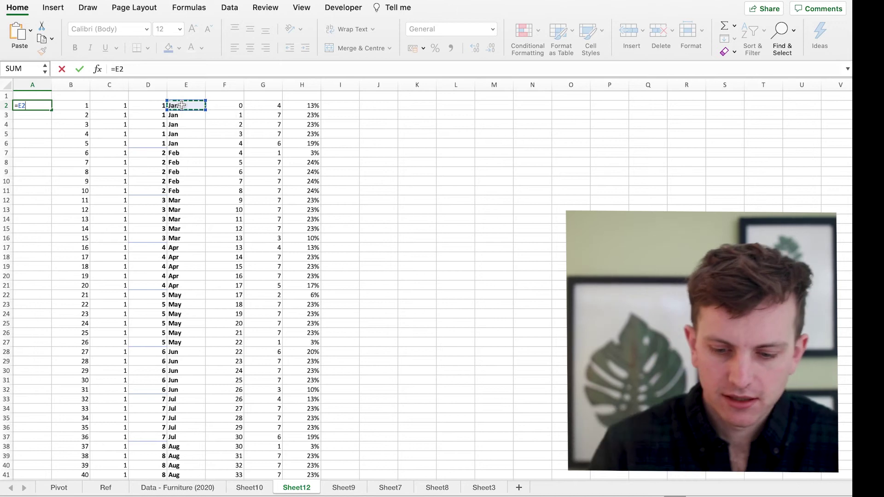
type("&")
left_click(118, 102)
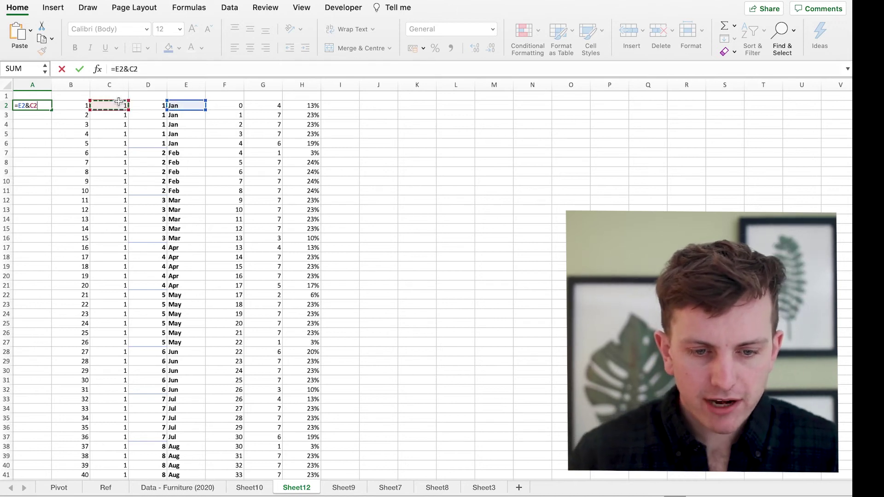
key("ctrl+Return")
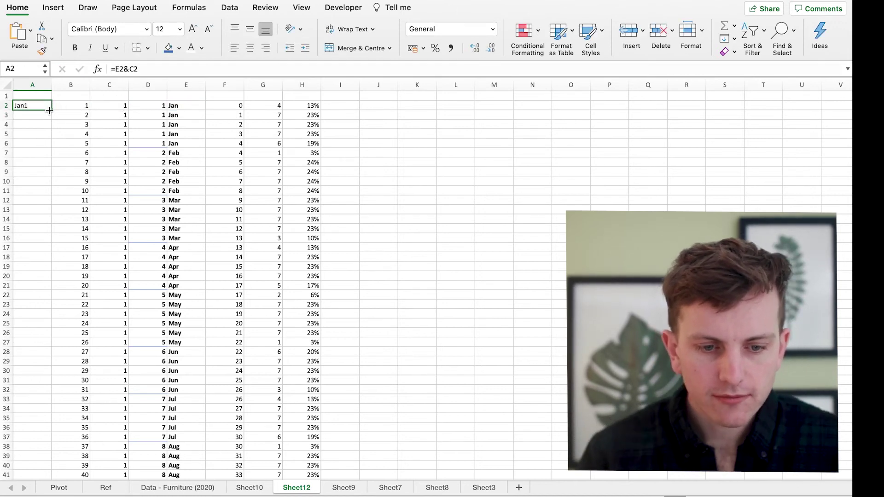
double_click(49, 110)
left_click(265, 161)
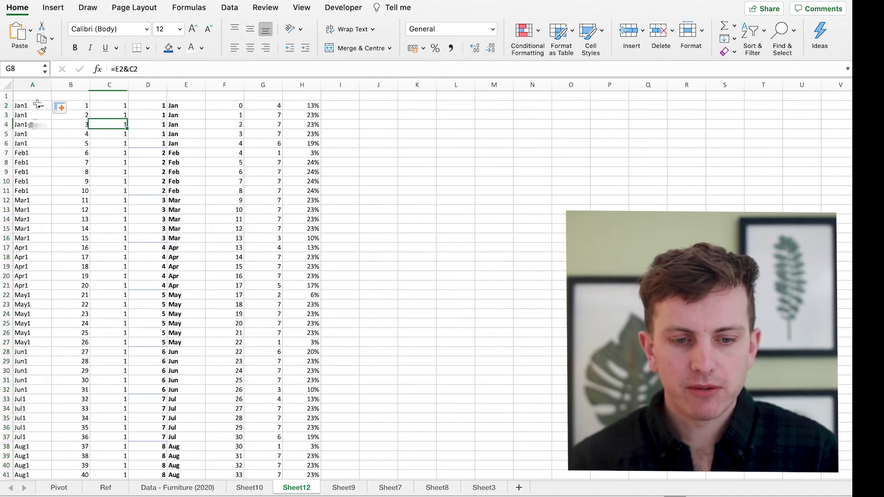
left_click_drag(38, 104, 33, 144)
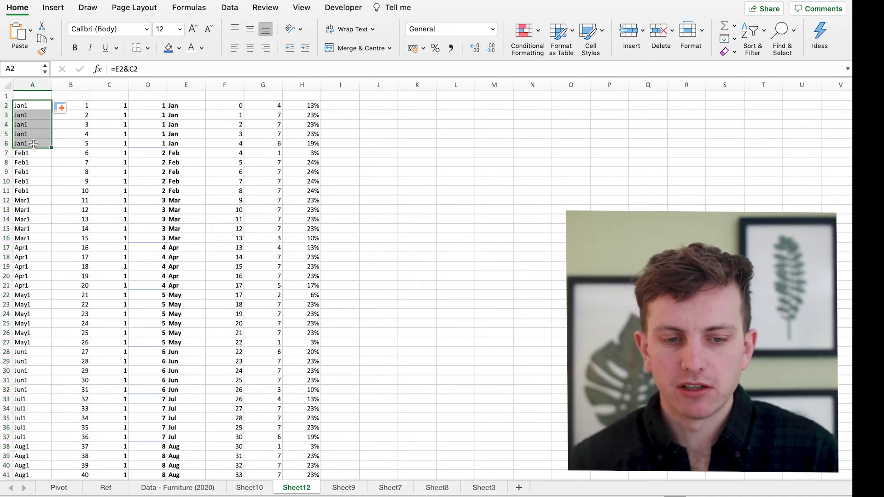
Copy the Year through Revenue headers from the Data - Furniture (2020) sheet and paste them into Sheet12 starting at I1
left_click(183, 489)
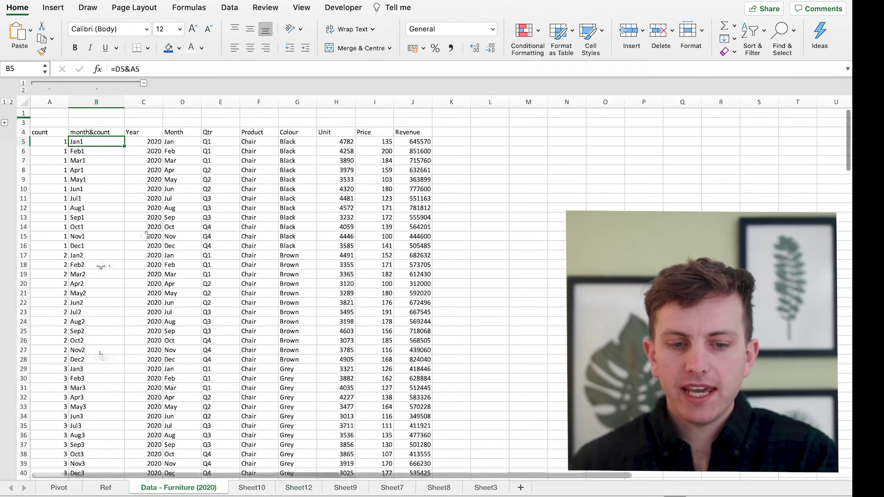
left_click_drag(154, 142, 422, 141)
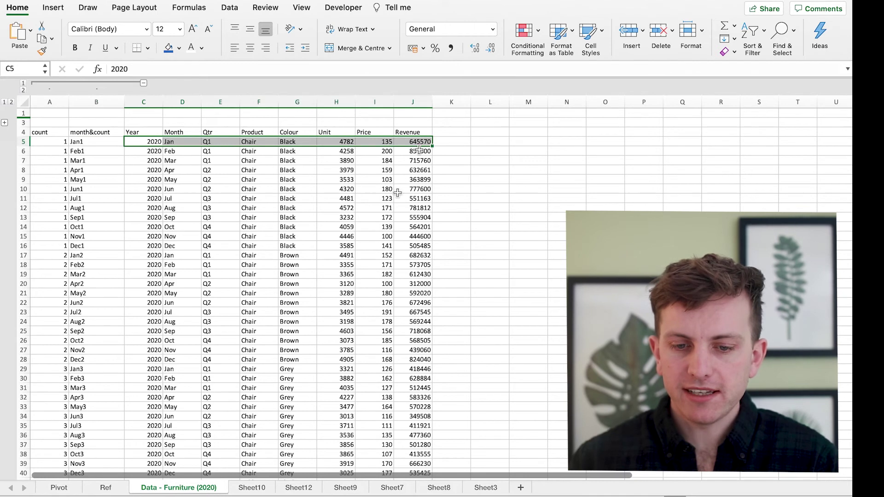
left_click(295, 489)
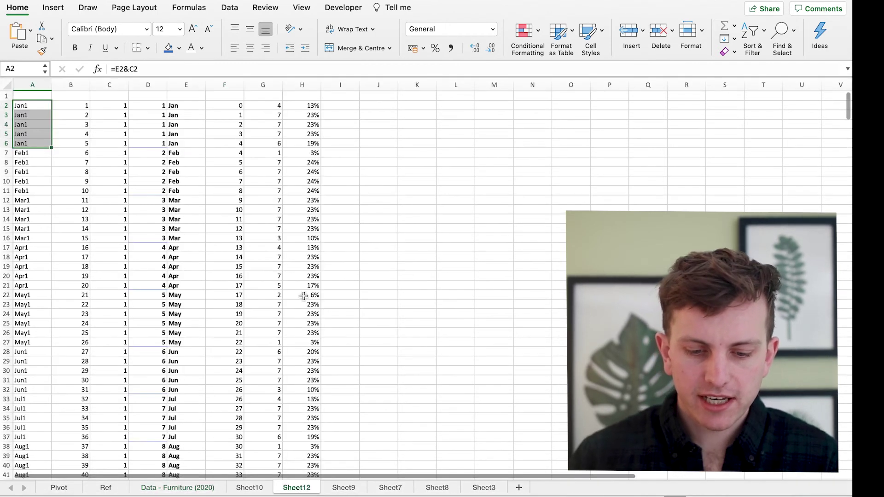
left_click(180, 487)
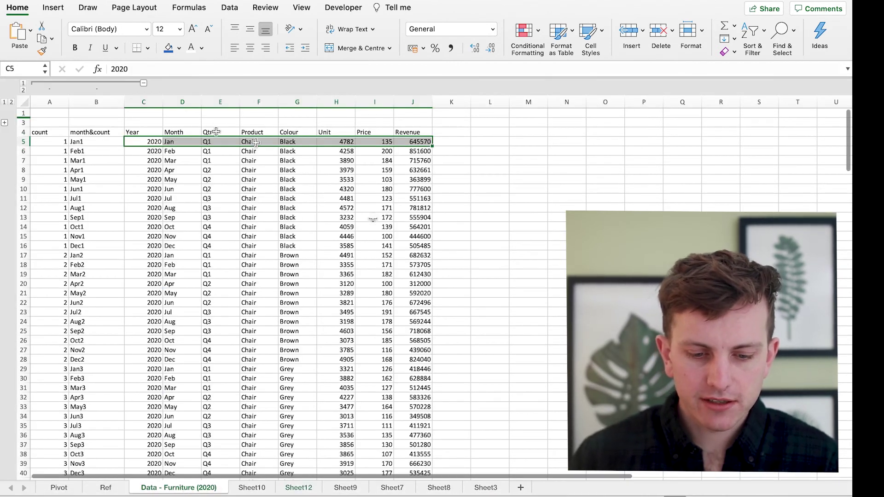
left_click_drag(152, 132, 420, 135)
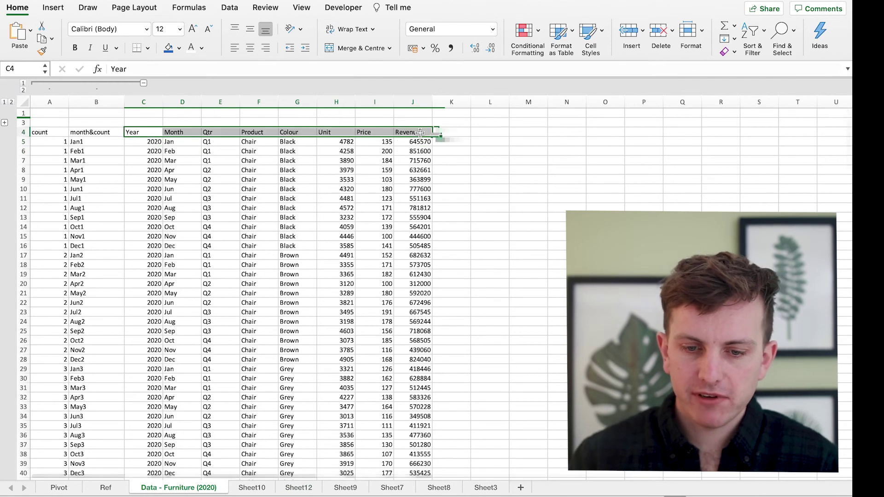
key("cmd+c")
left_click(298, 488)
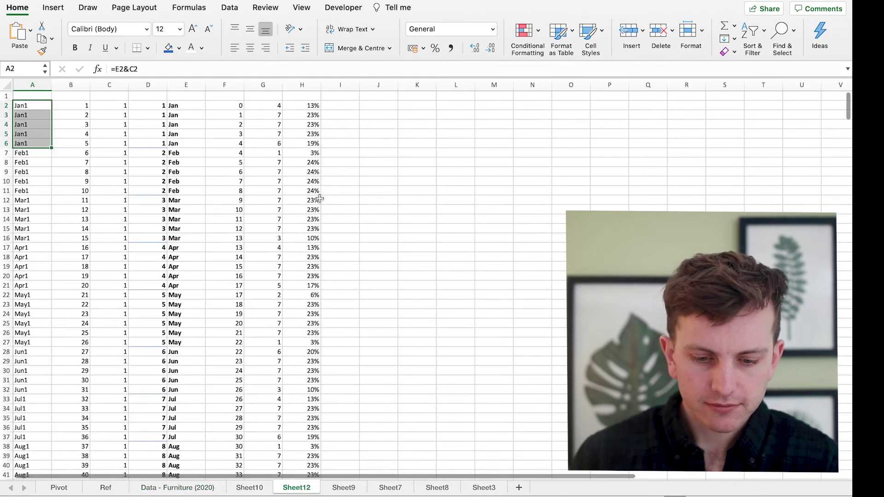
left_click(329, 95)
key("super+v")
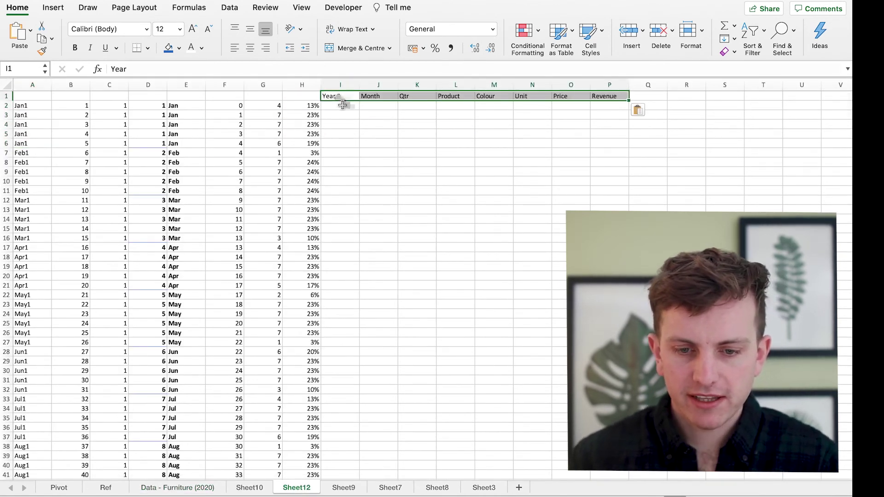
Start a VLOOKUP in I2 with $A2 as the lookup value and columns $B:$J of Data - Furniture (2020) as the table array
left_click(342, 105)
type("=")
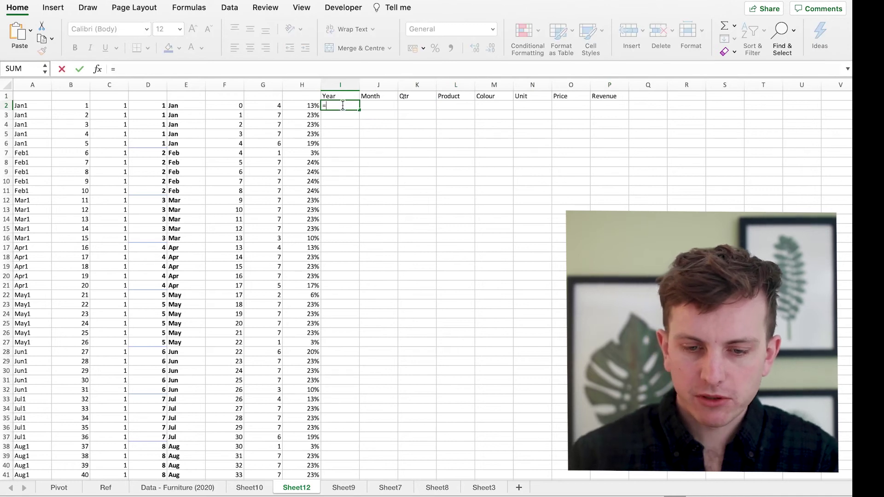
type("vlookup(")
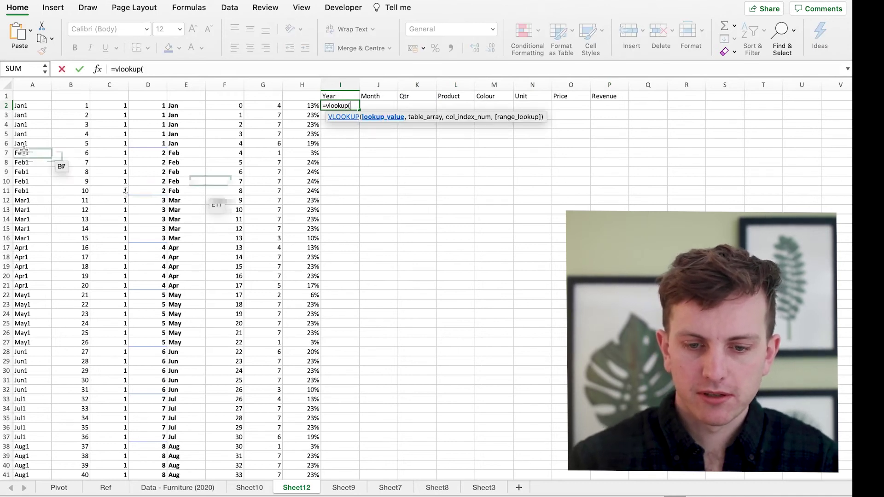
left_click(33, 104)
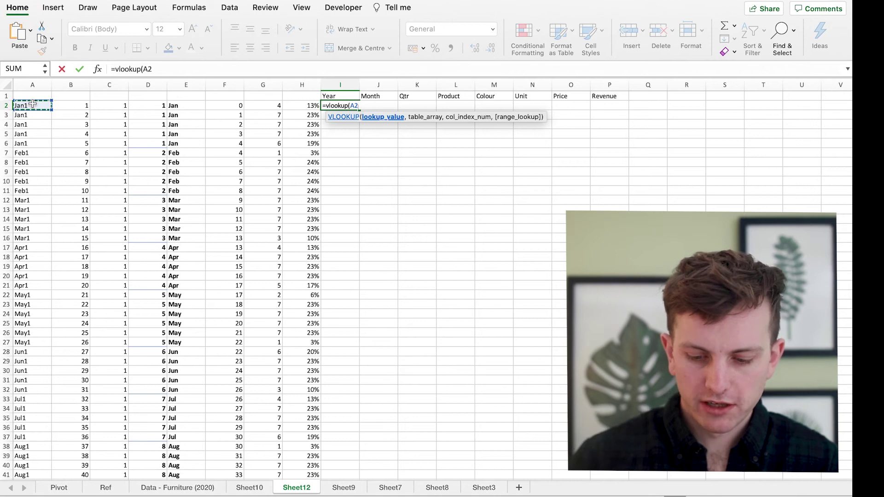
type(",")
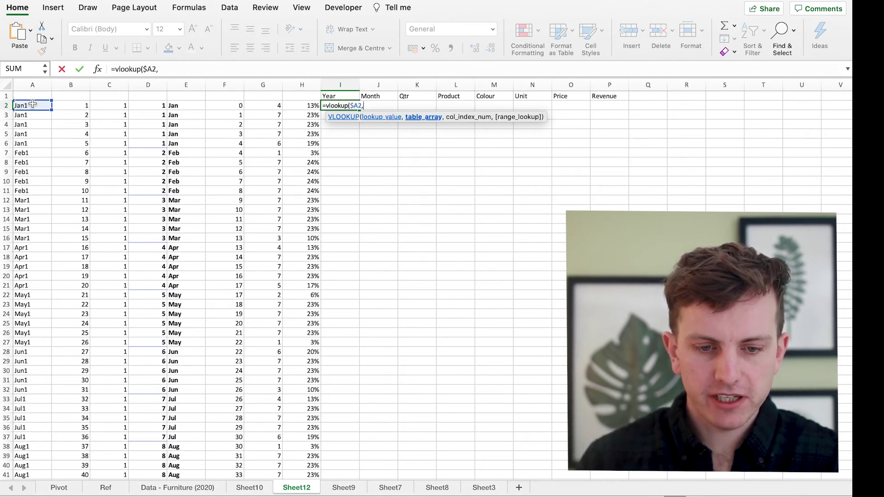
left_click(203, 488)
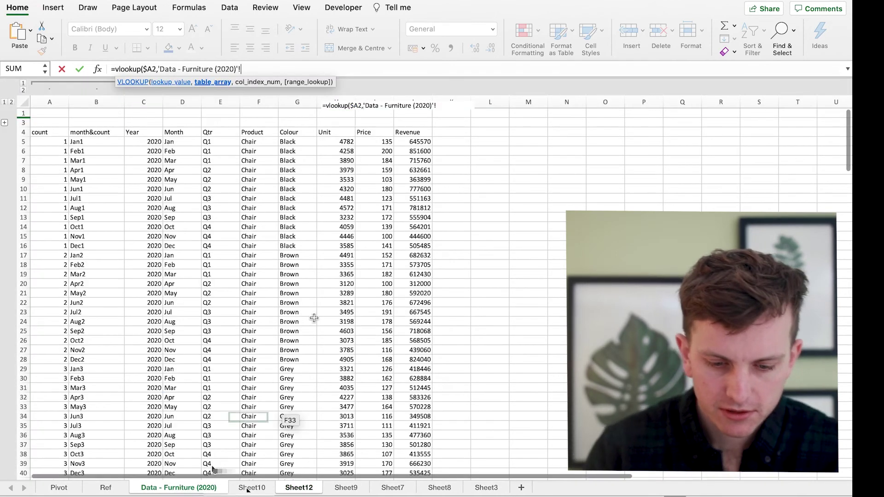
left_click(95, 103)
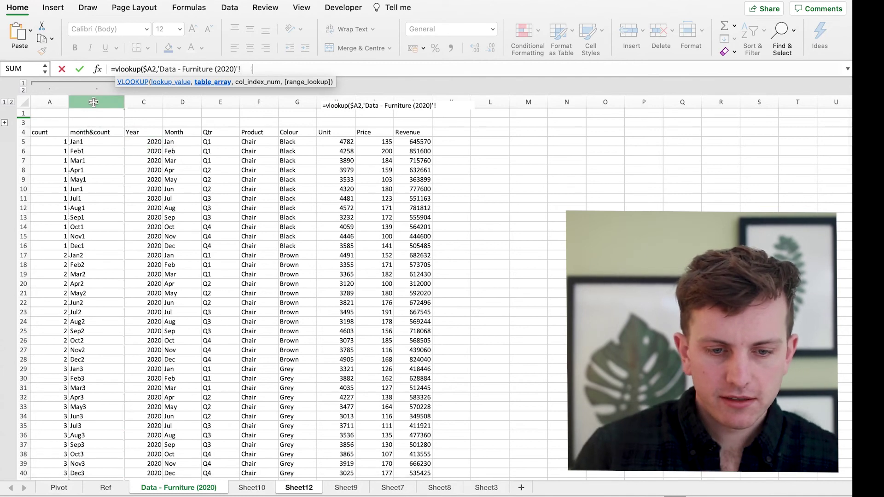
left_click_drag(93, 102, 403, 107)
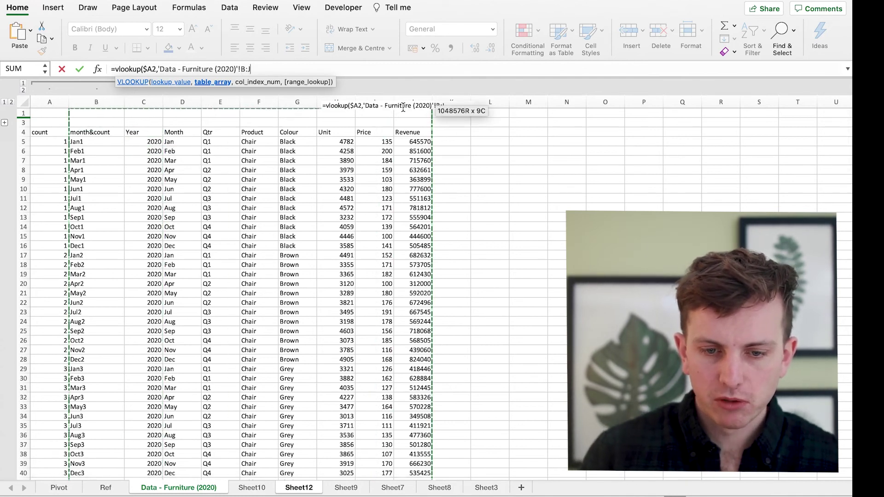
key("F4")
type(",")
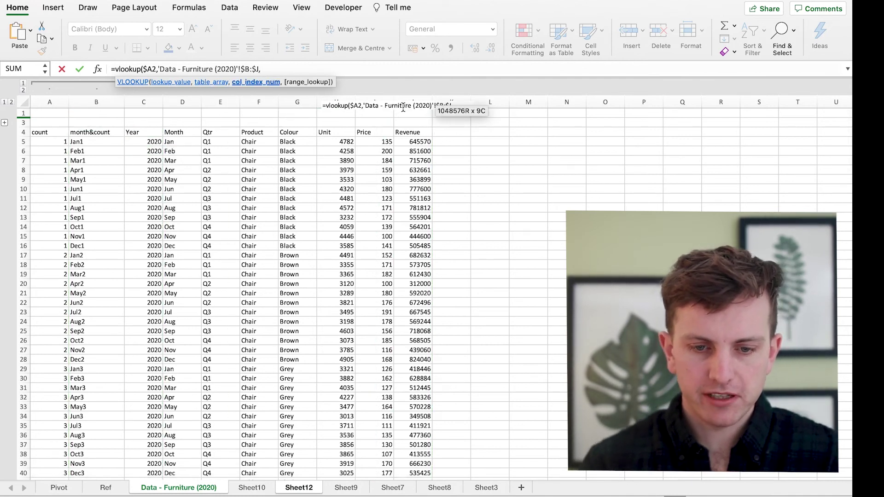
Nest a MATCH function as the VLOOKUP's column index, with the Year header Sheet12!I$1 as its lookup value
type("match")
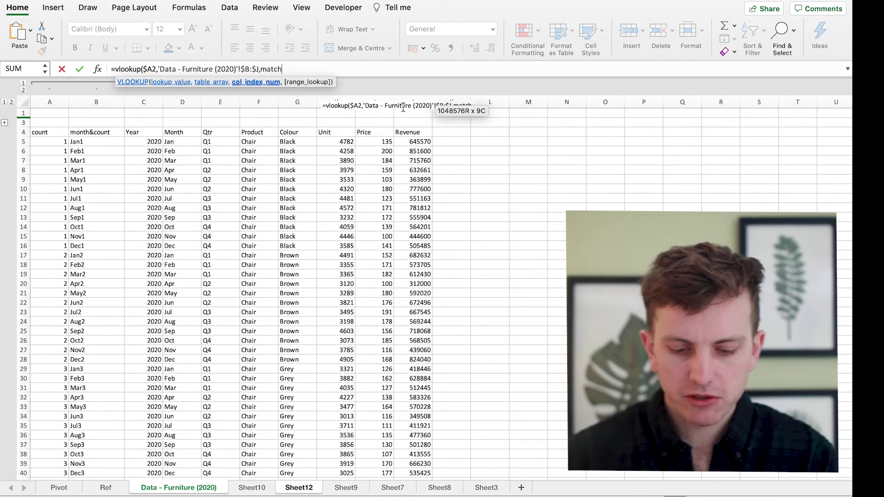
type("(")
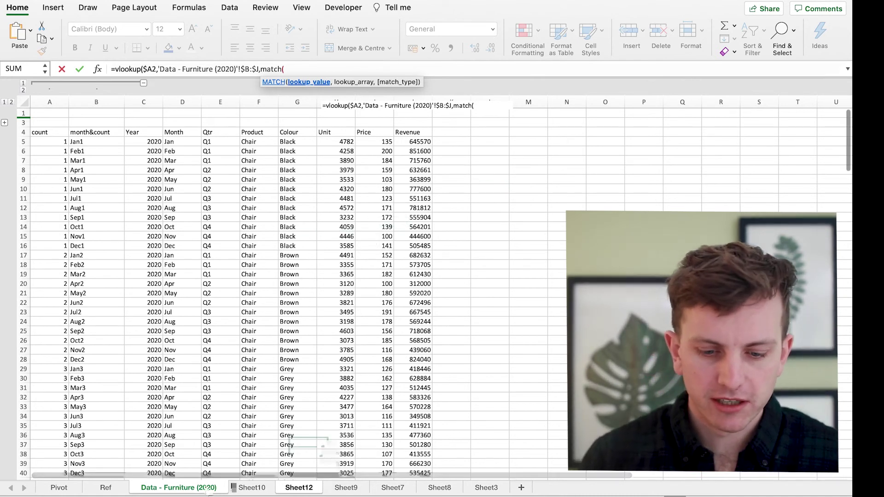
left_click(299, 488)
left_click(346, 96)
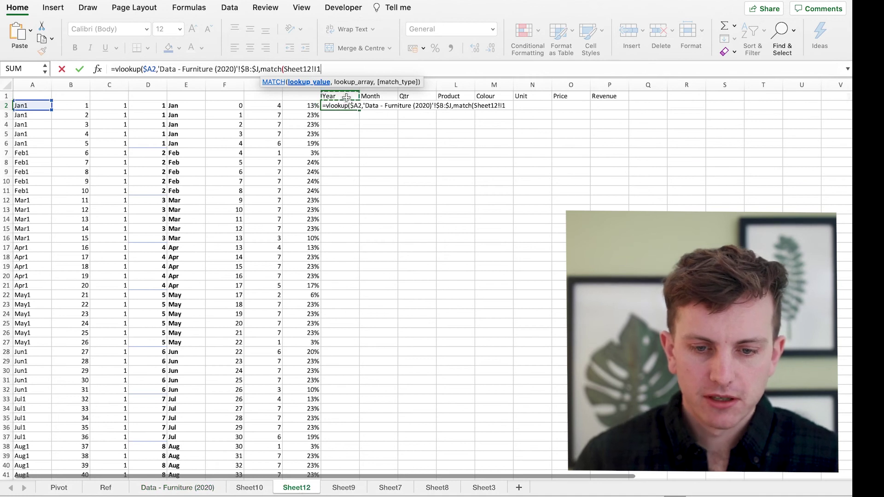
key("F4")
key("F4")
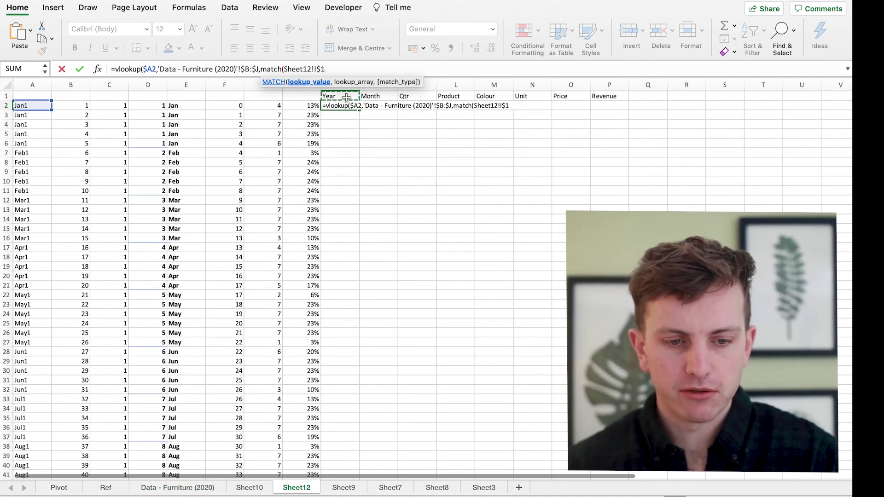
type(",")
Complete the MATCH with 'Data - Furniture (2020)'!$B$4:$J$4 and match type 0, and finish the VLOOKUP with FALSE
left_click(209, 487)
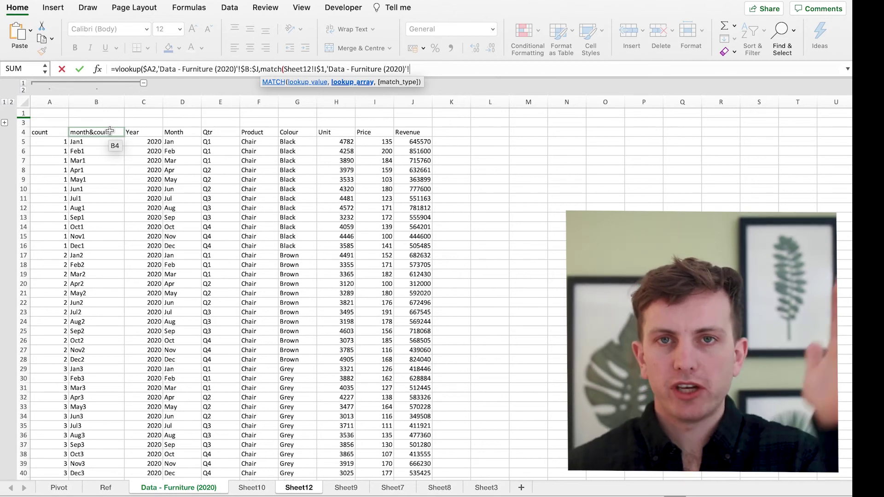
left_click_drag(110, 131, 409, 131)
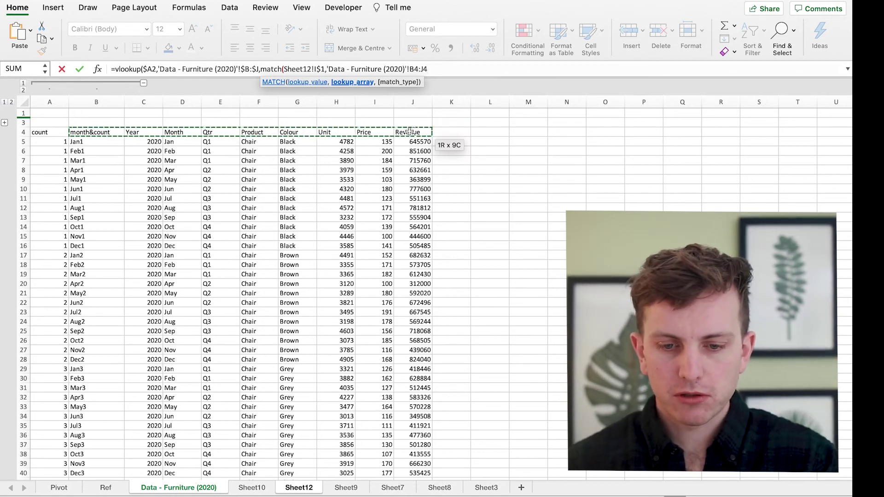
key("F4")
type(",")
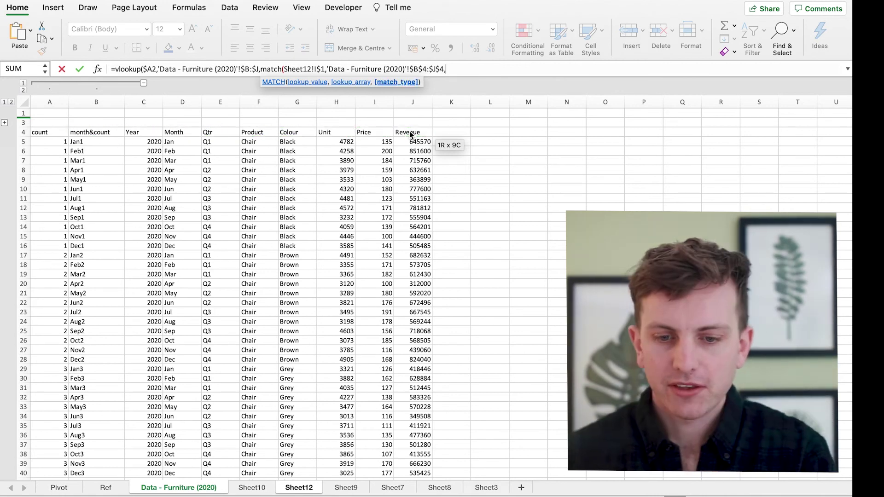
type("0)")
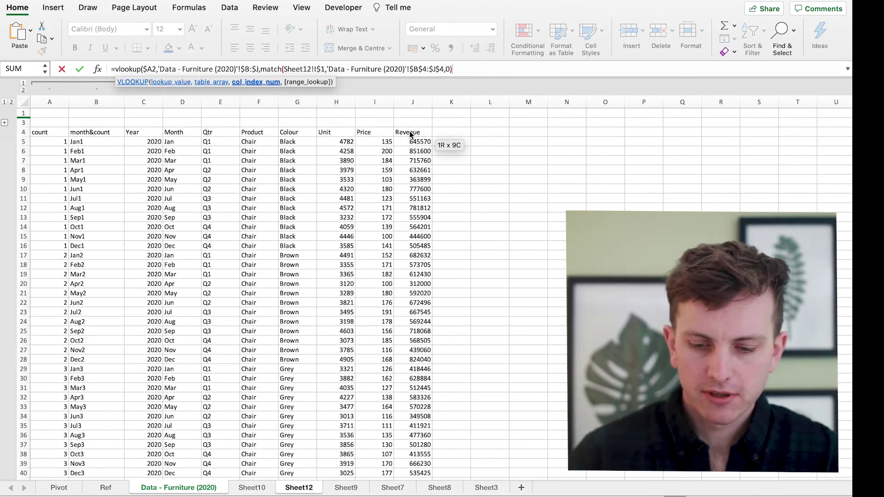
type(",fals")
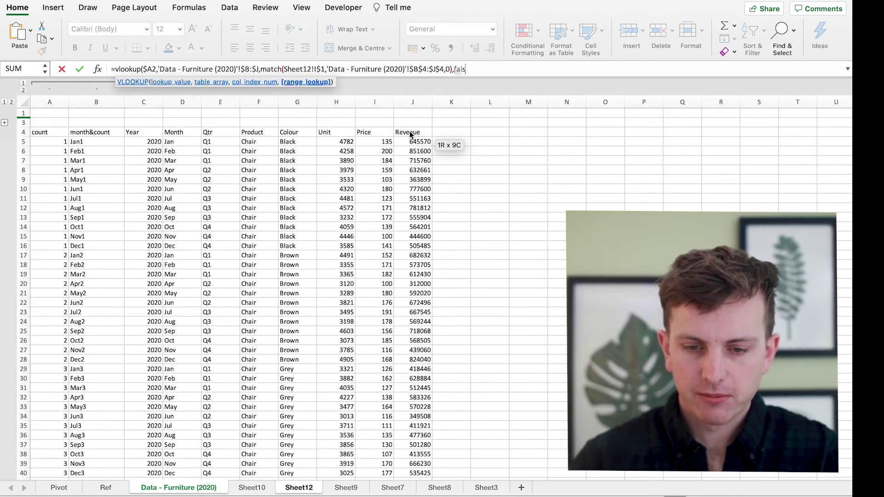
type("e)")
key("Return")
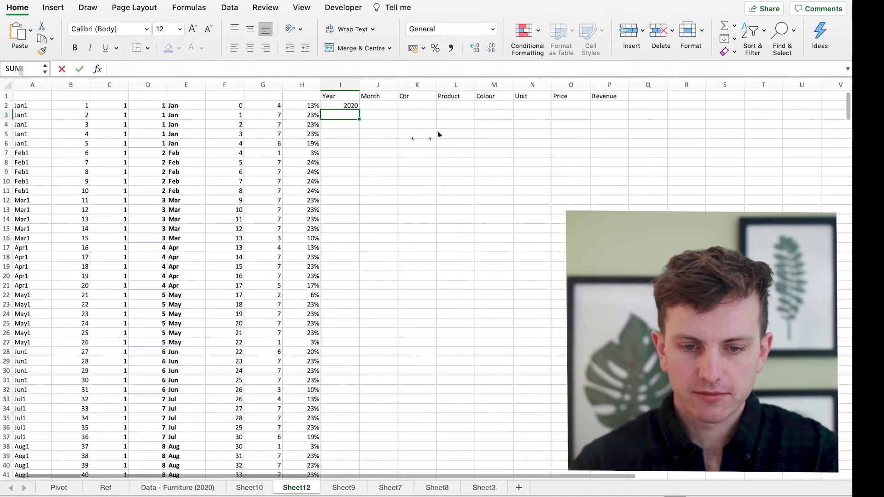
Fill the I2 lookup formula across to P2 and down all the data rows
left_click(343, 104)
left_click_drag(359, 110, 628, 115)
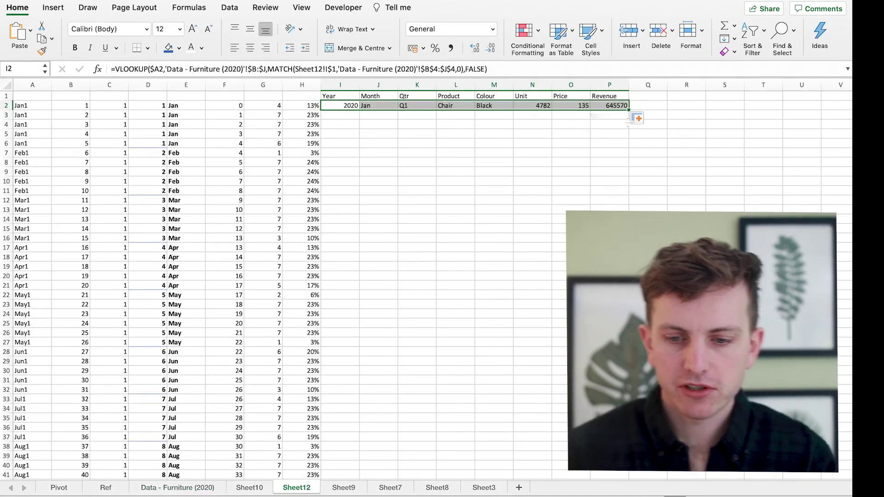
double_click(629, 111)
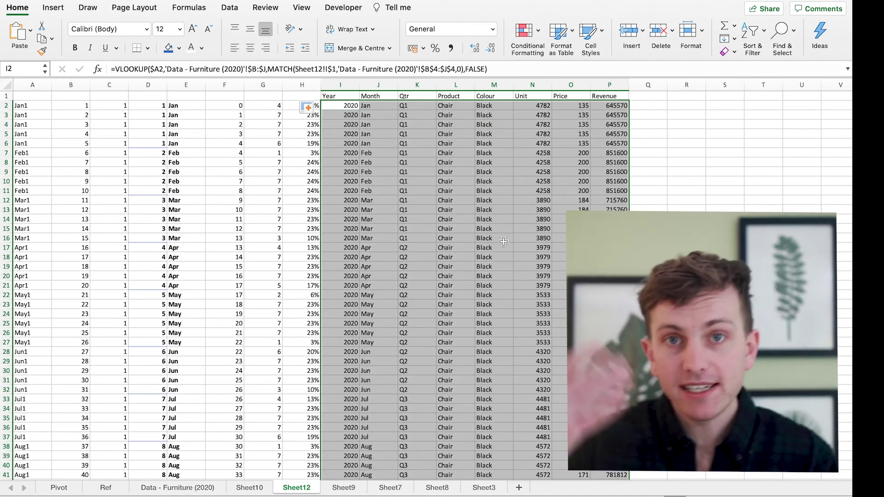
Add the header Week in F1 and the header Days in G1
left_click(381, 106)
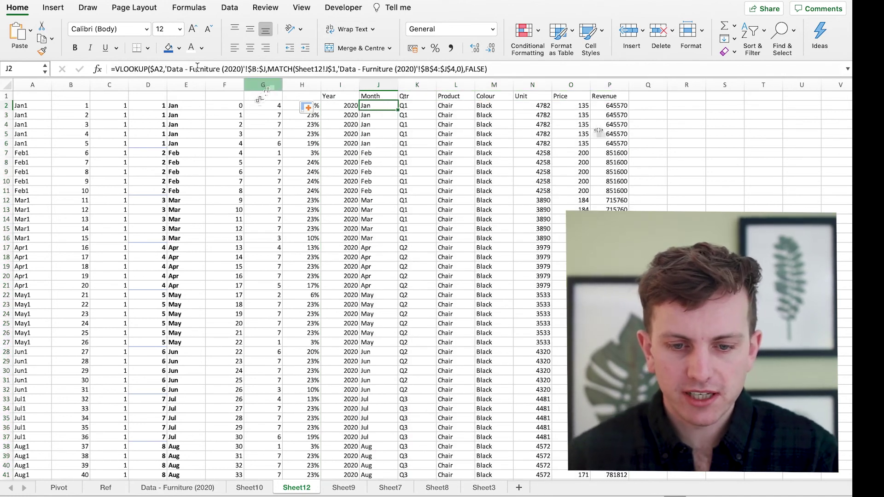
double_click(235, 97)
type("Wee")
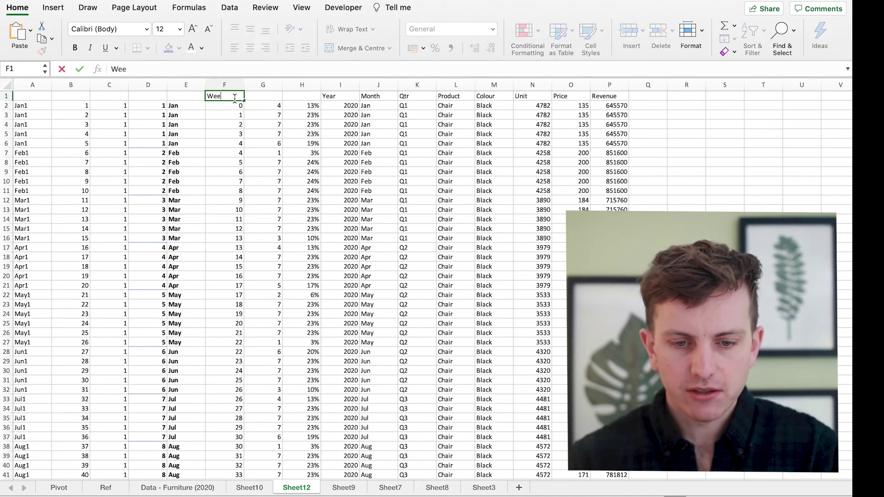
type("k")
left_click(255, 96)
type("Days")
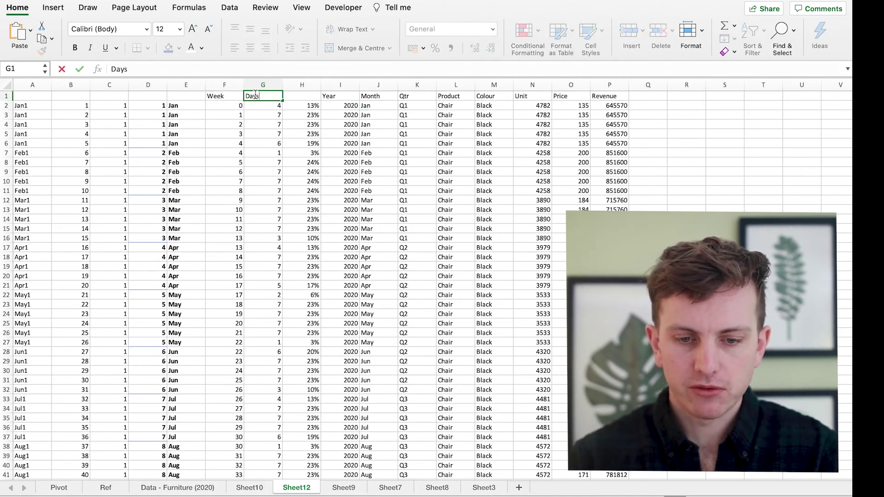
key("Return")
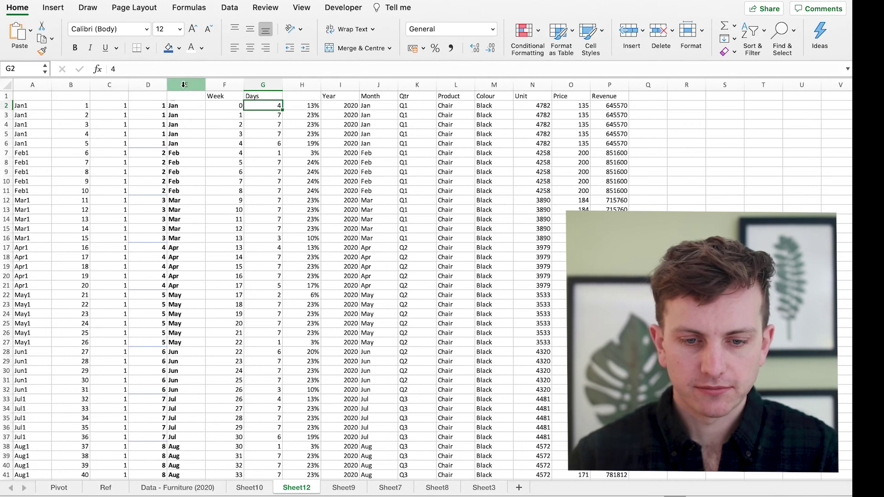
Add the header split in H1 above the percentage column
left_click(183, 84)
left_click_drag(183, 84, 225, 84)
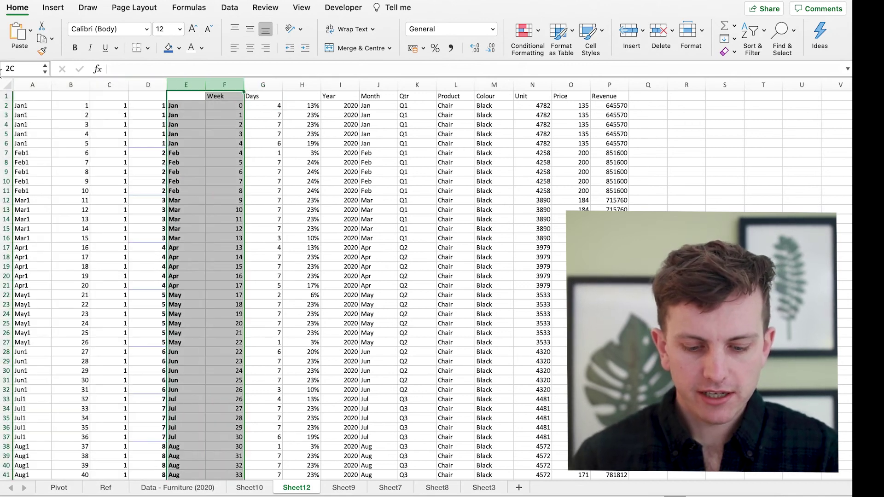
left_click(141, 85)
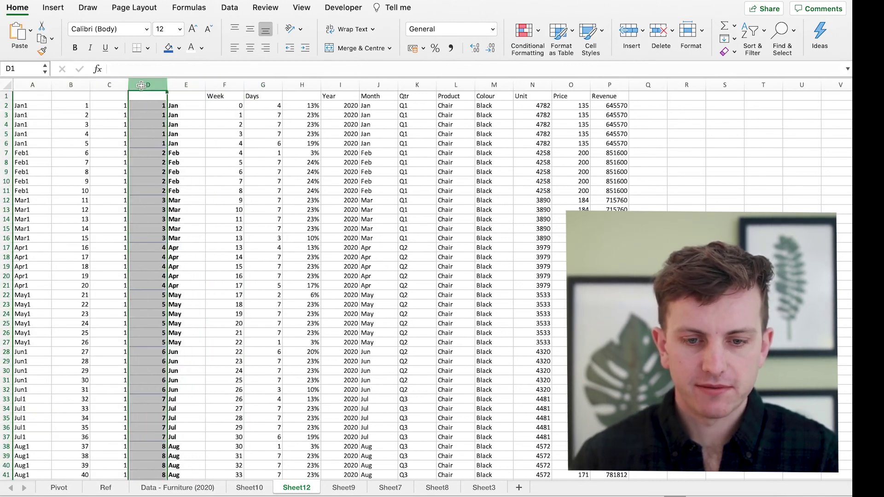
left_click(300, 97)
type("pli")
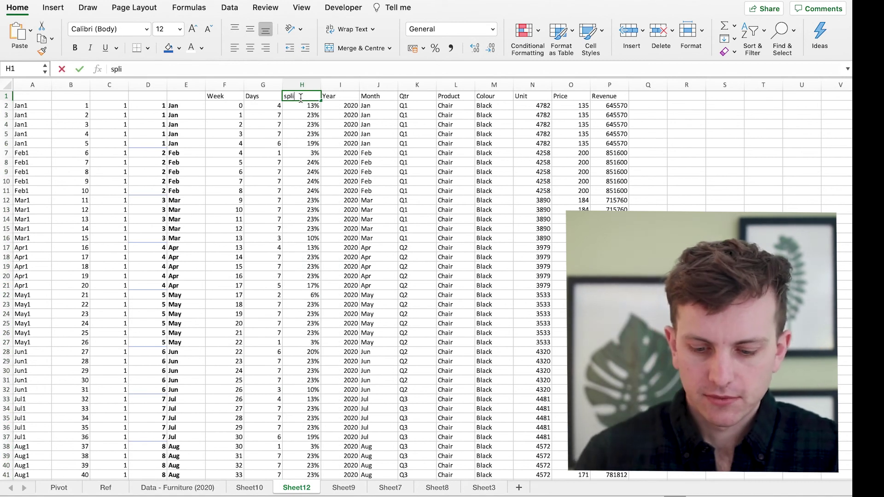
type("t")
key("Return")
Group the helper columns A to E and collapse the group
left_click_drag(186, 85, 32, 85)
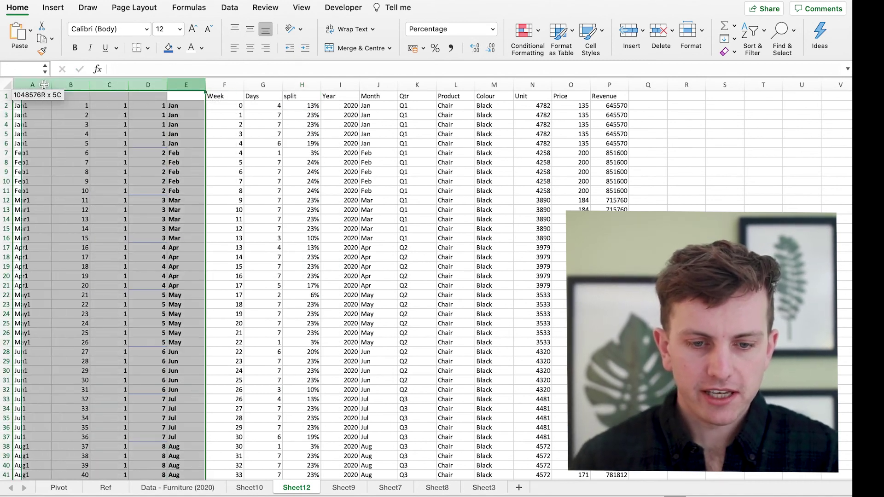
key("super+shift+k")
Copy the Unit header from N1 to Q1 and the Revenue header from P1 to R1
left_click(327, 113)
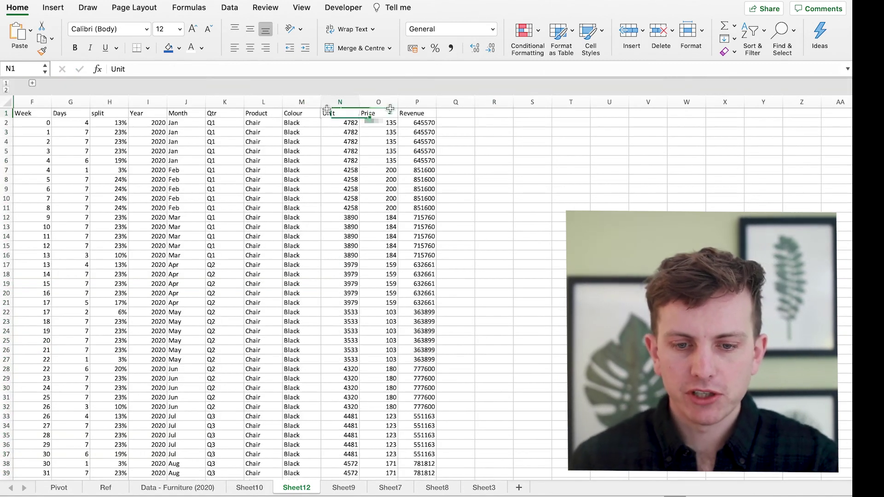
key("super+c")
left_click(443, 114)
key("super+v")
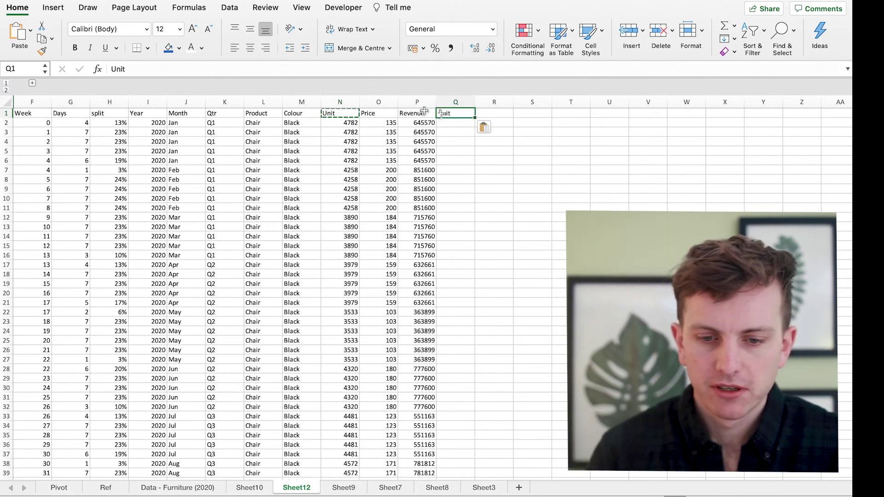
key("Left")
key("super+c")
left_click(479, 113)
key("super+v")
Calculate the weekly units in Q2 with the formula =N2*$H2
left_click(453, 122)
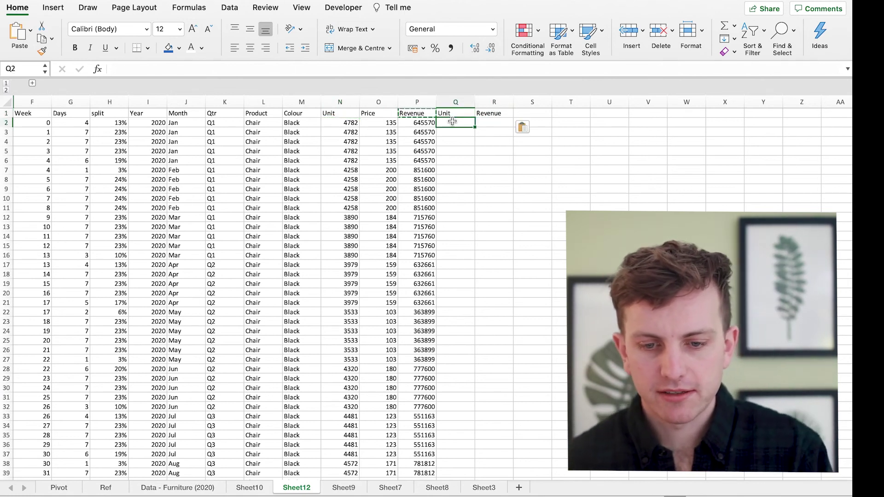
type("=")
key("Left")
key("Left")
key("Left")
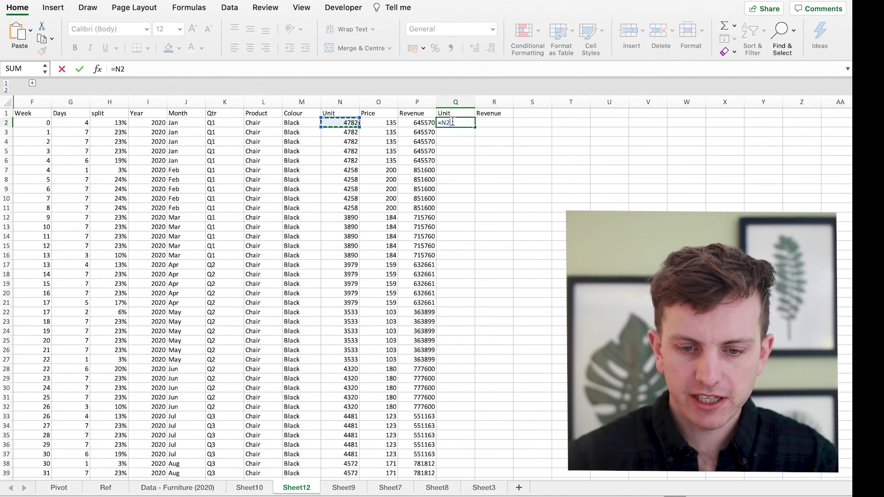
type("*")
left_click(104, 125)
key("F3")
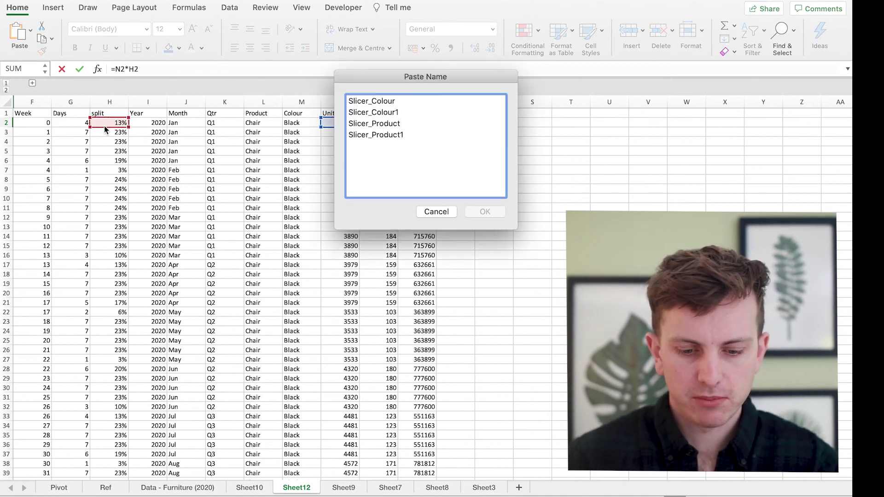
key("Escape")
key("Tab")
Calculate the weekly revenue in R2 by multiplying P2 by the split in H2
type("=")
key("Left")
key("Left")
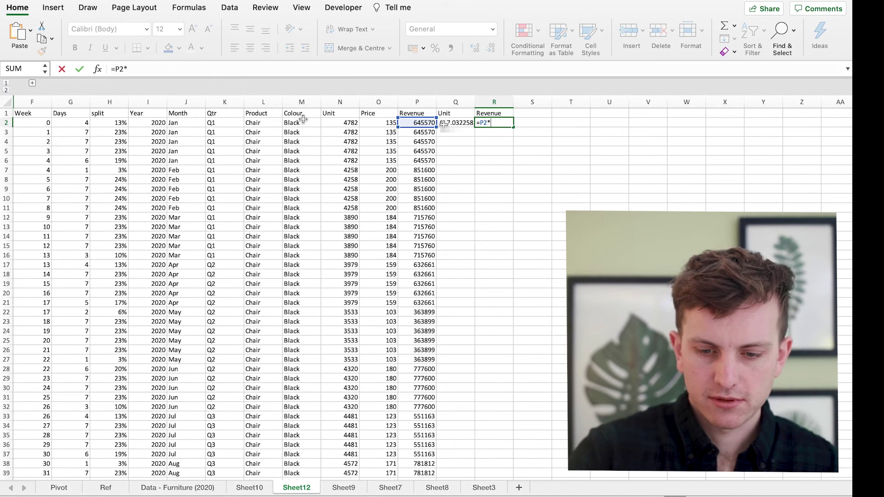
left_click(118, 123)
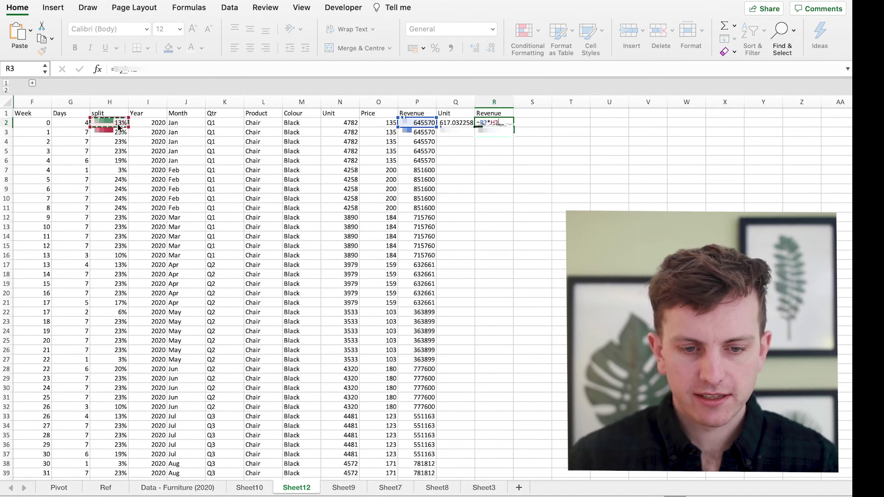
key("Return")
Add the header price in S1 and calculate it in S2 as =R2/Q2
left_click(527, 115)
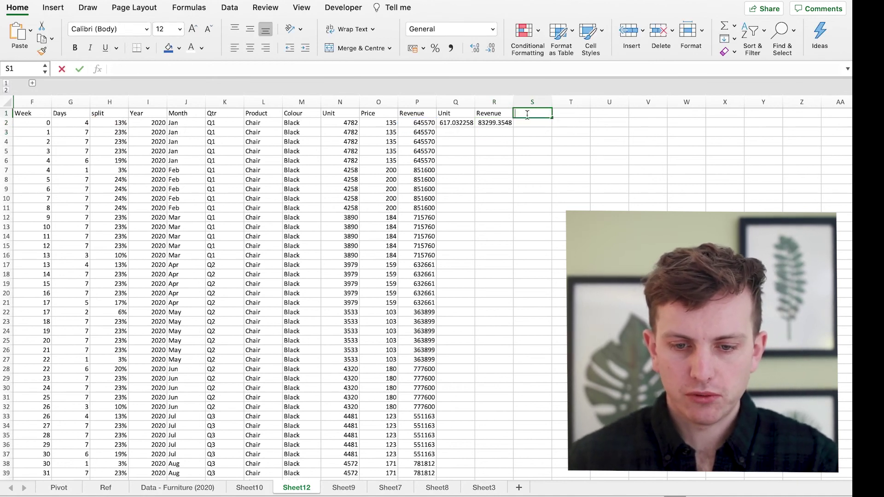
key("Return")
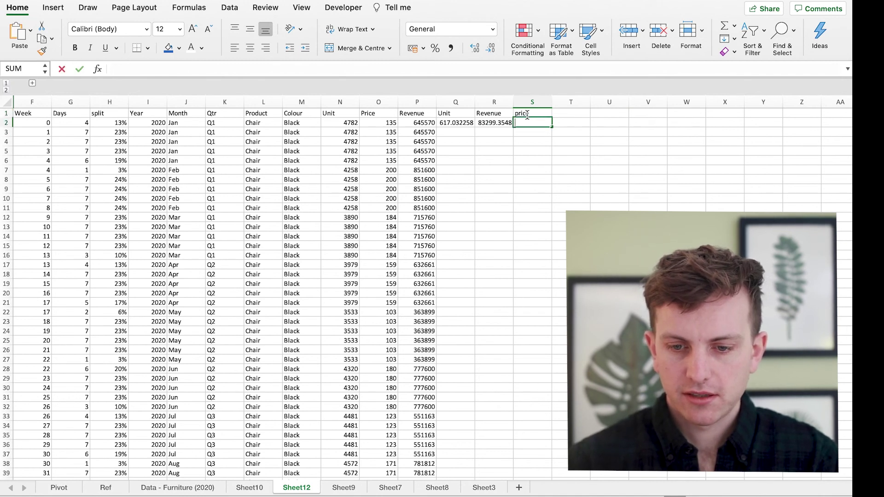
type("=")
key("Left")
type("/")
key("Left")
key("Left")
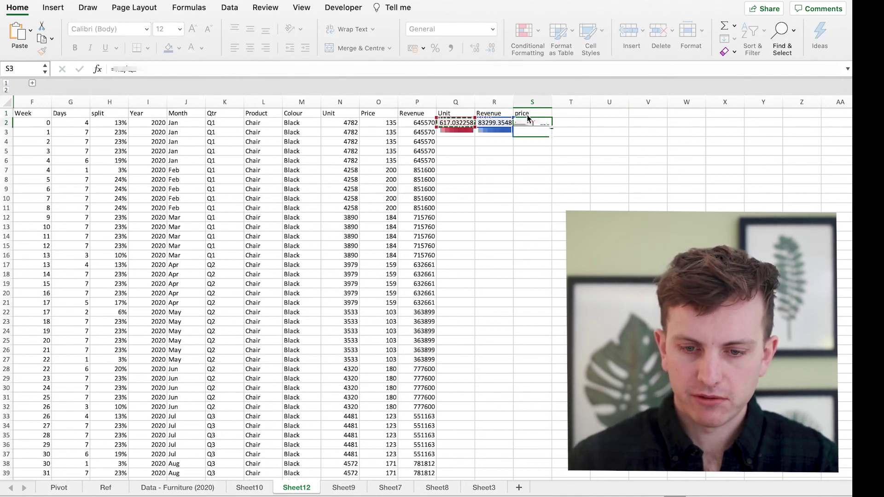
key("Return")
Fill the Unit, Revenue and price formulas in Q2:S2 down all the data rows
left_click_drag(455, 122, 537, 123)
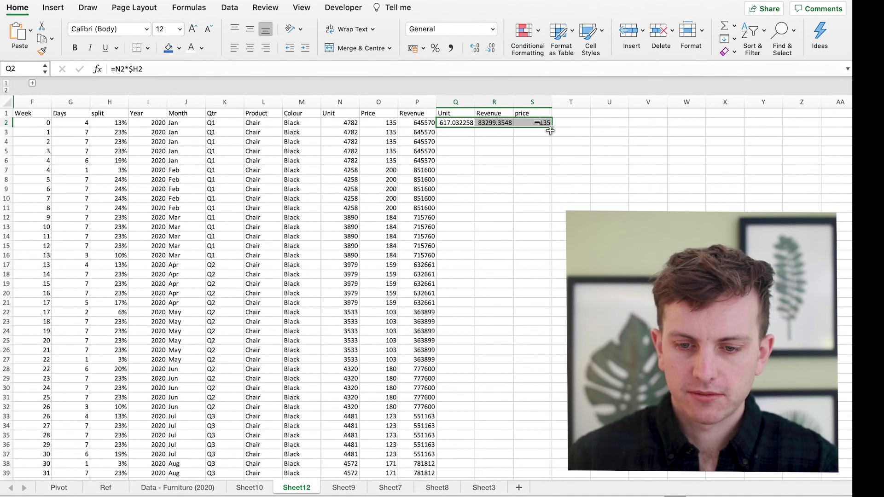
left_click(386, 123)
left_click_drag(533, 125, 506, 124)
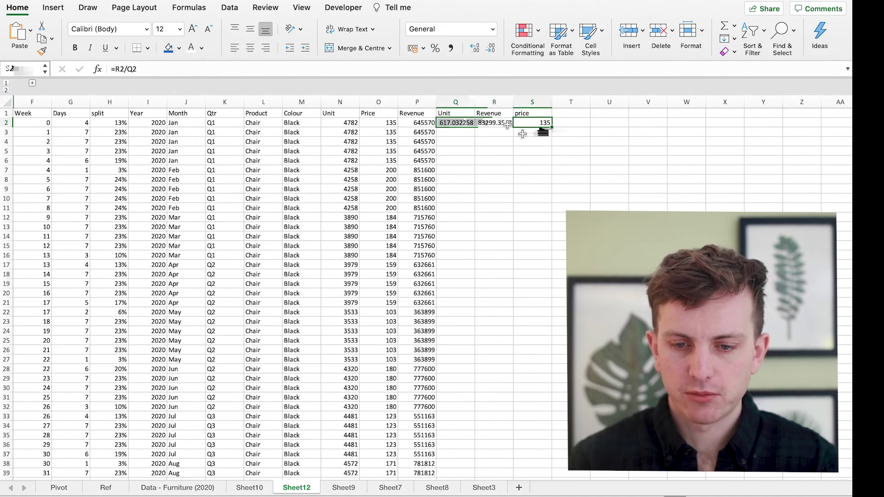
double_click(551, 127)
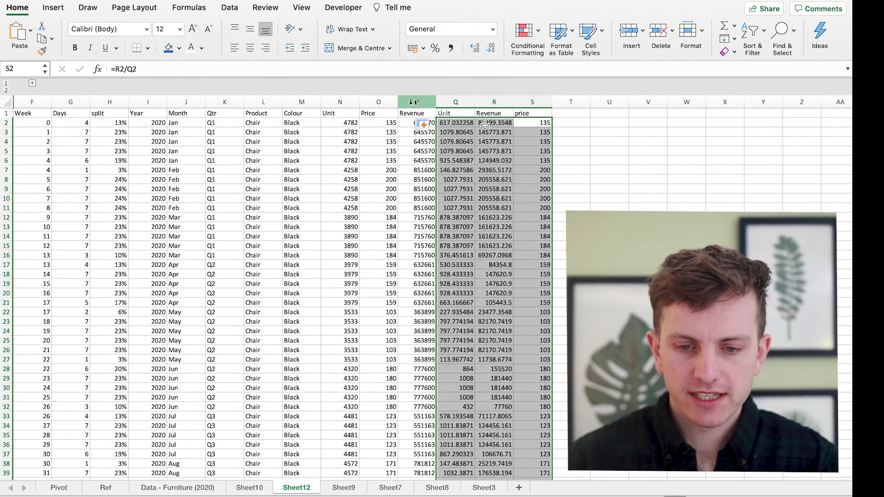
Group the original Unit, Price and Revenue columns N to P and collapse the group
left_click_drag(413, 102, 340, 101)
key("super+shift+k")
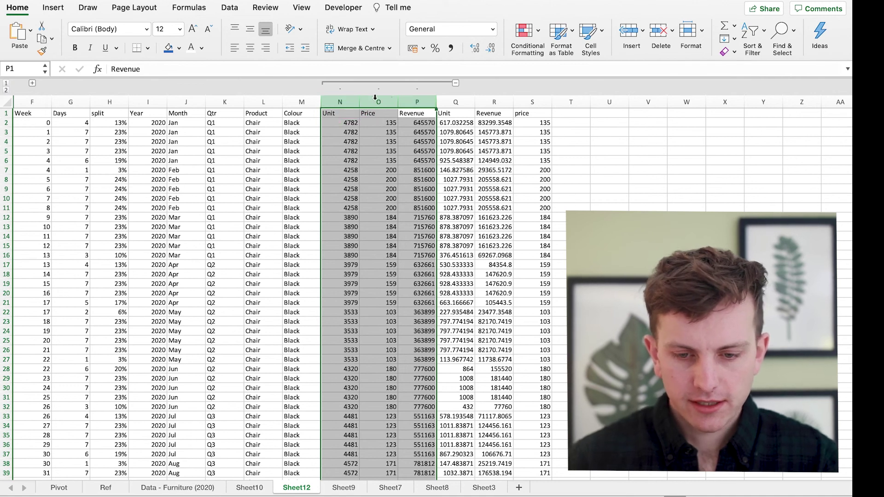
left_click(455, 83)
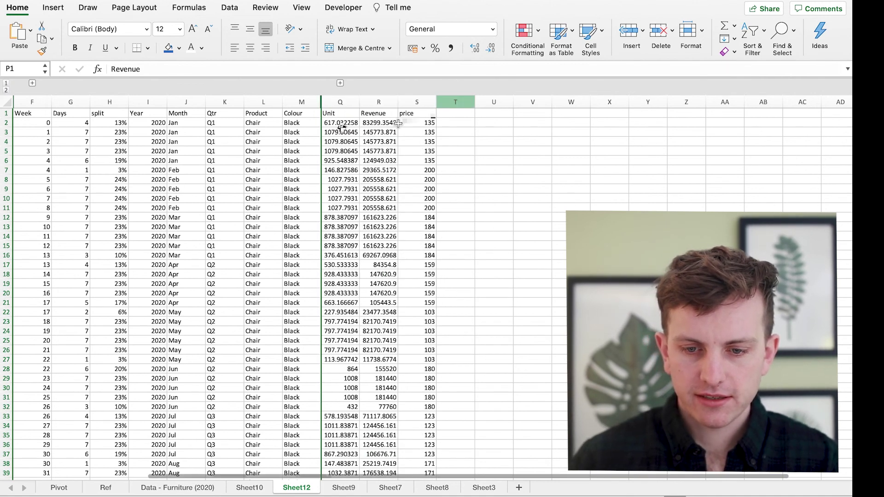
Format the values in columns Q to S from row 2 down with thousands separators and no decimals
left_click_drag(341, 123, 403, 123)
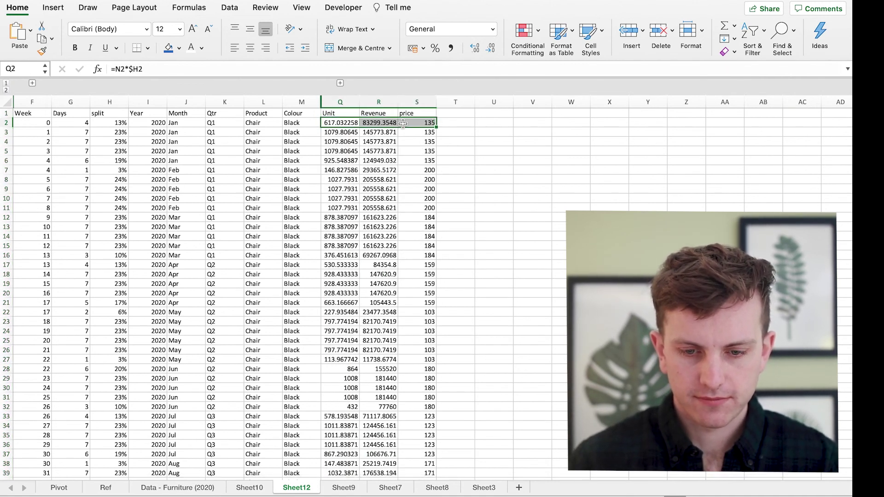
key("super+shift+Down")
left_click(450, 48)
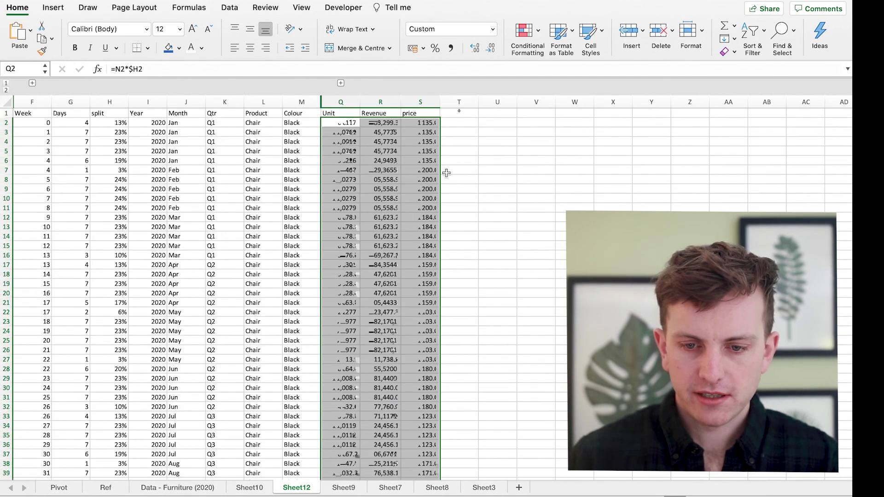
left_click(456, 210)
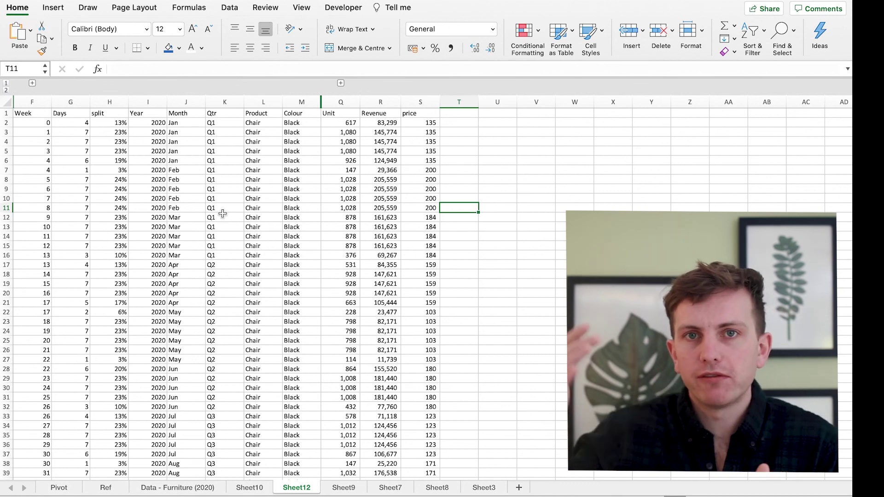
Enter a link to Sheet10!E5 in H2, the first split cell
key("ctrl+z")
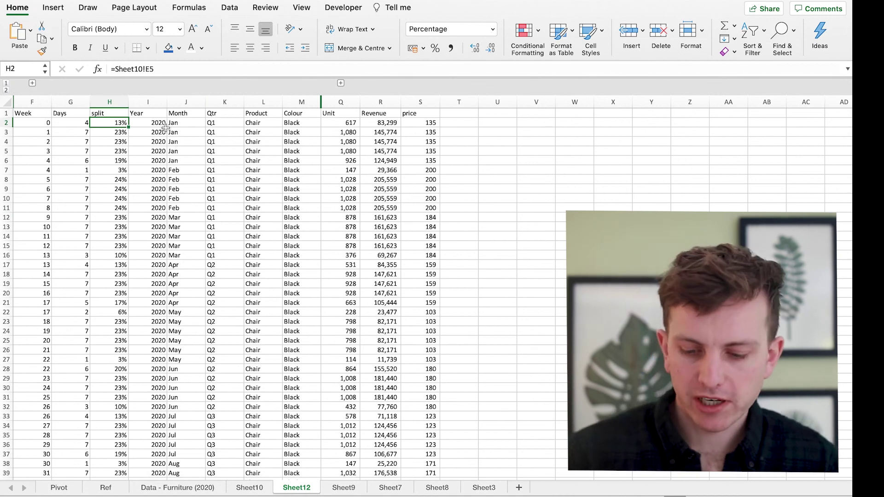
type("=")
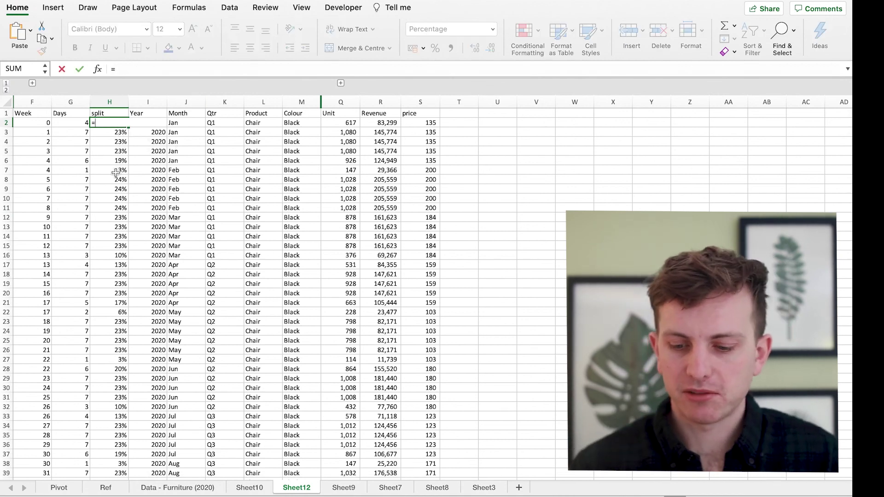
left_click(252, 489)
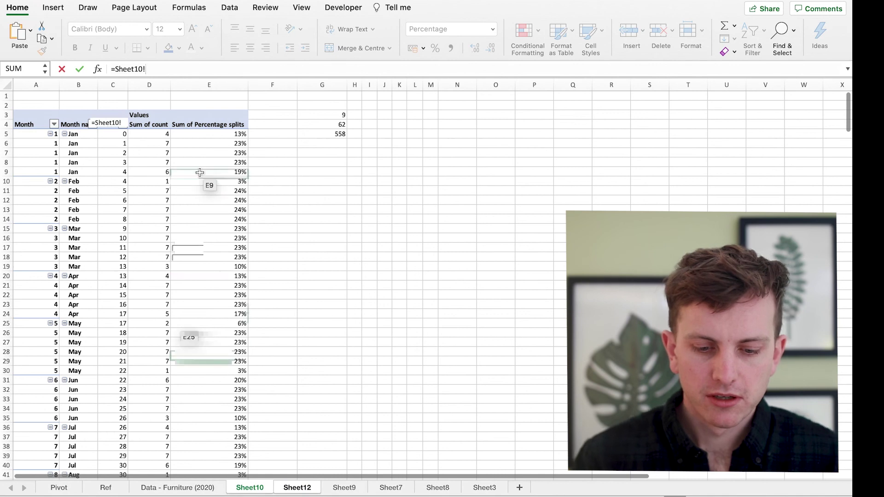
left_click(215, 134)
key("Return")
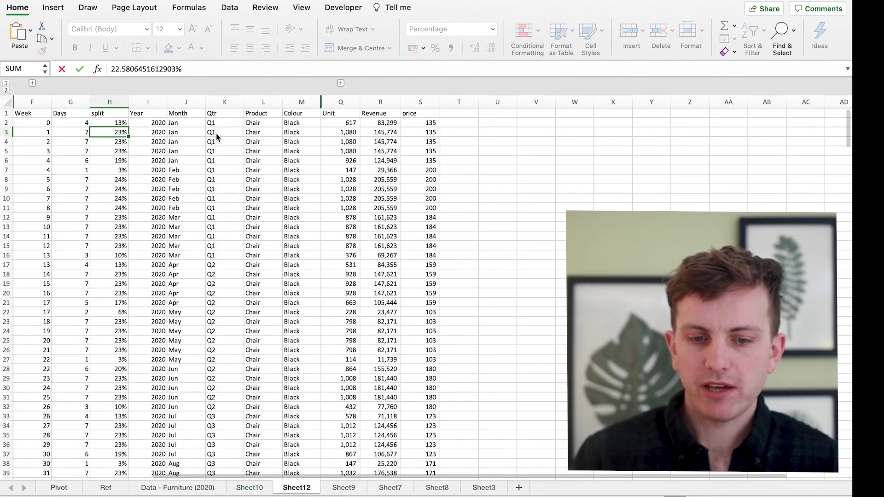